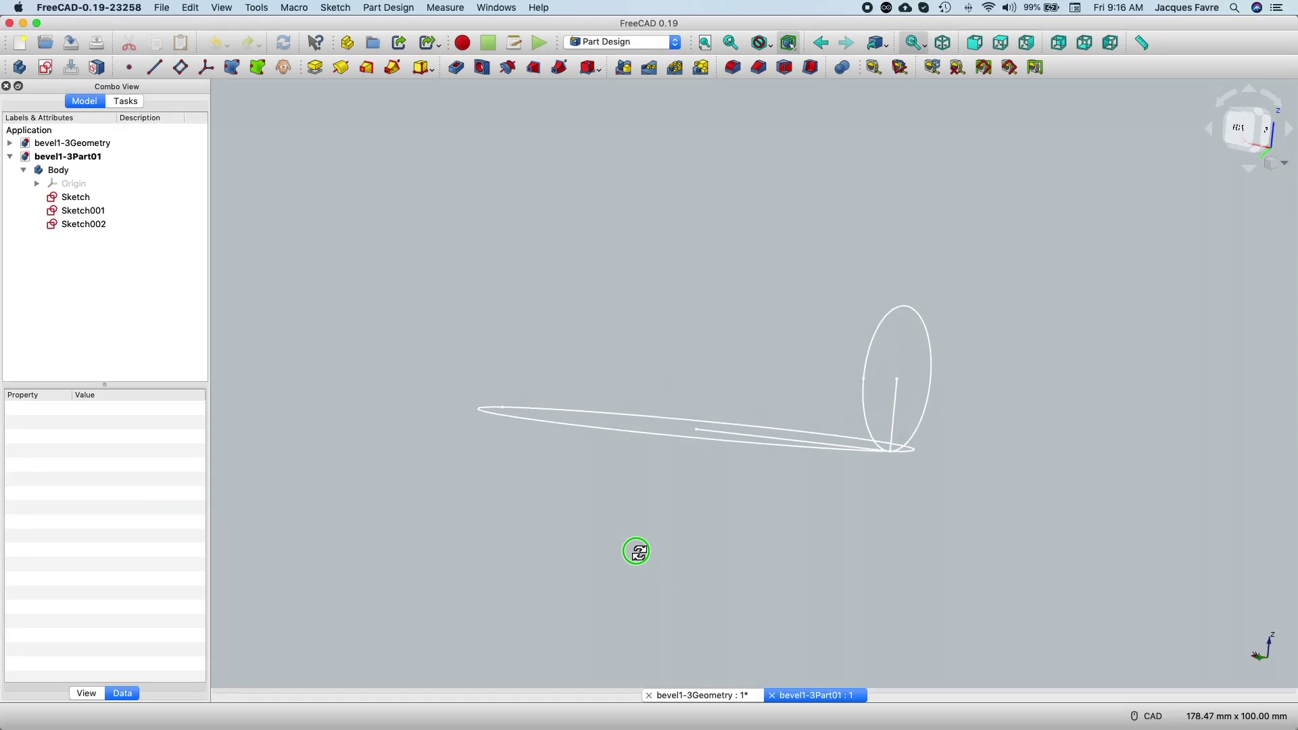
Step: Close the bevel1-3Part01 document
middle_drag(638, 553, 638, 557)
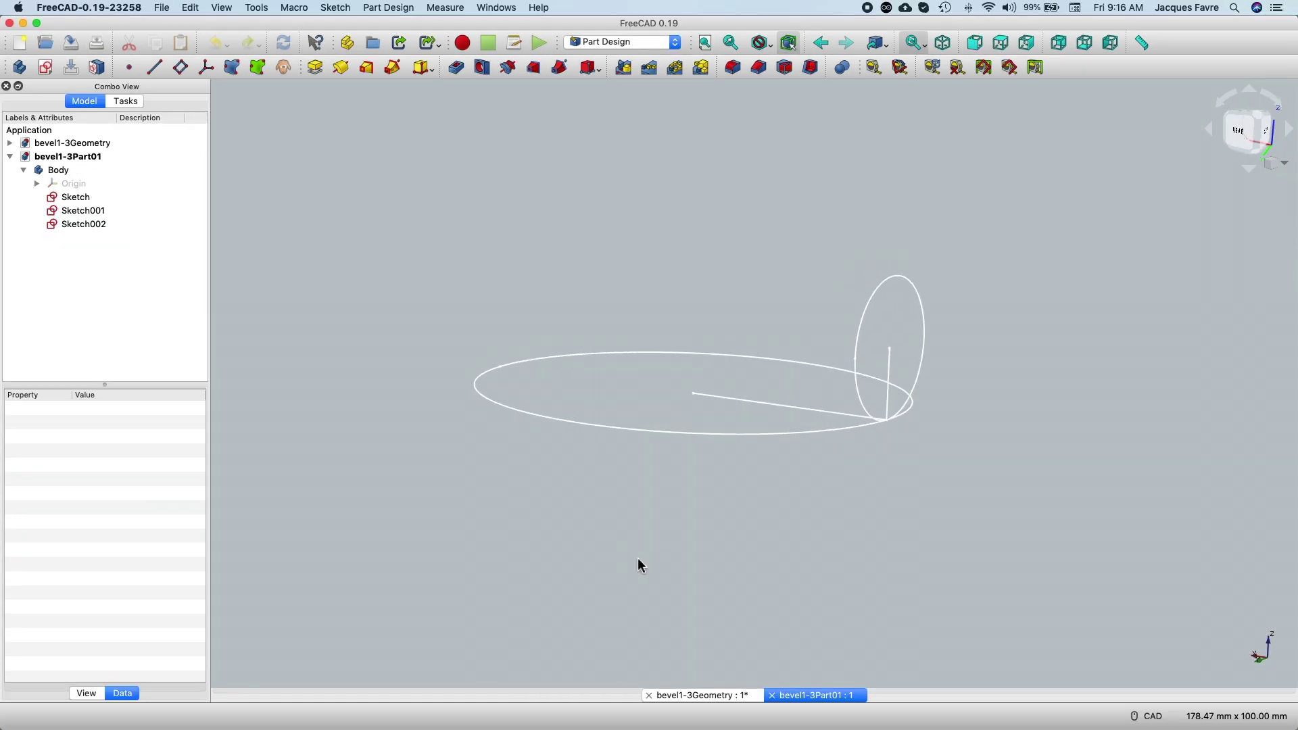
click(772, 695)
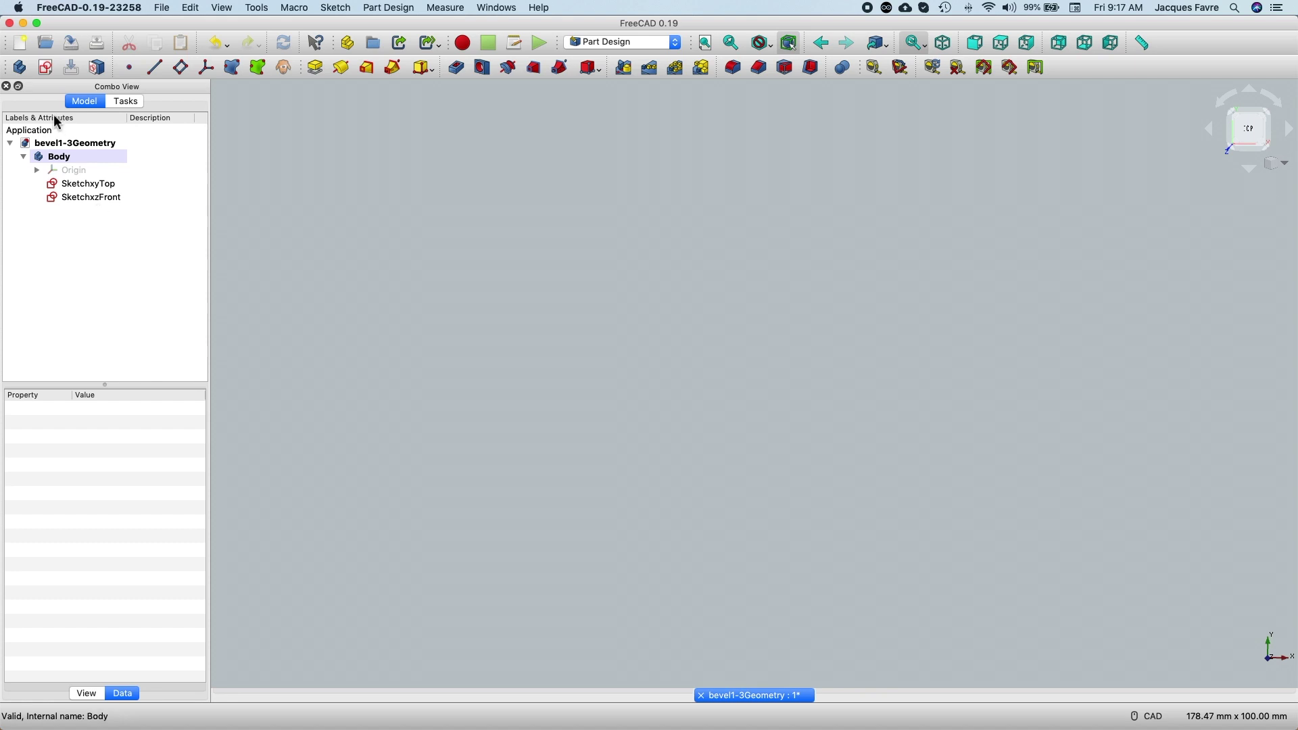
Step: Create a sketch on the YZ plane with a vertical line up from the origin and a circle about 18.5 mm across centred on its upper end
click(46, 72)
click(61, 211)
click(162, 137)
click(192, 67)
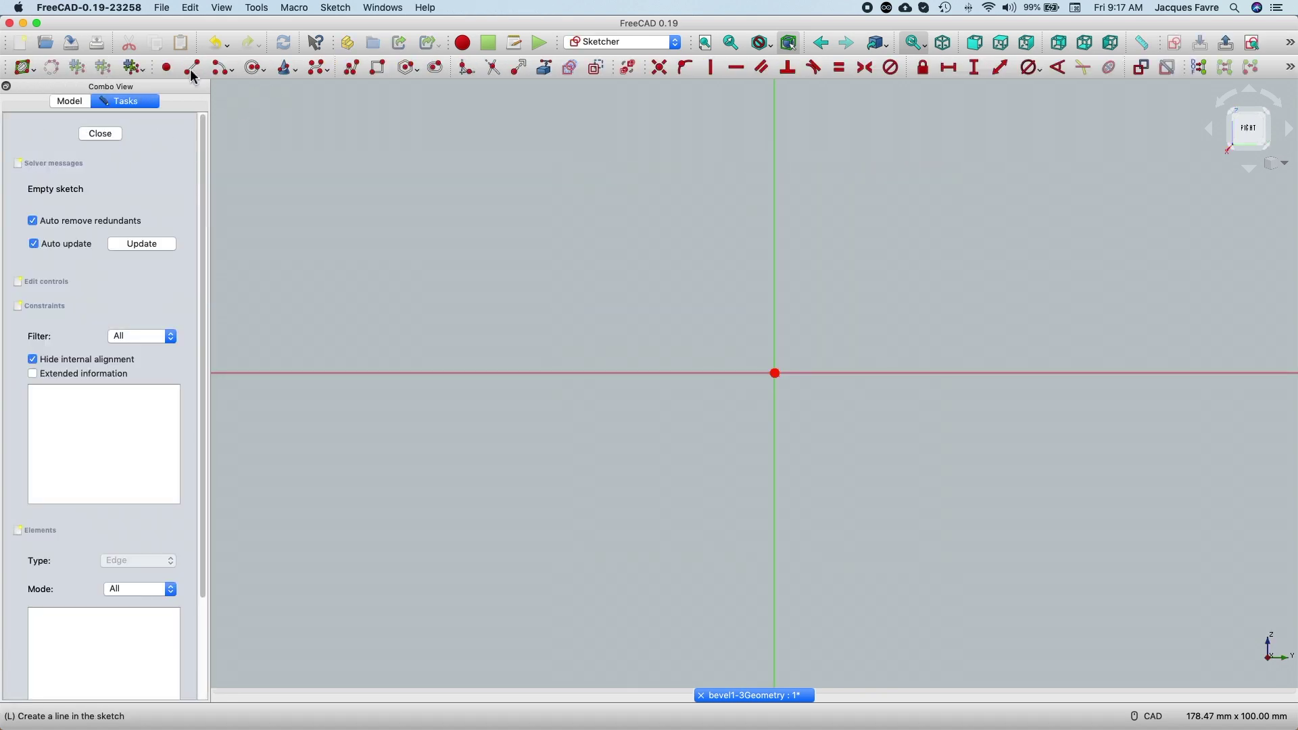
click(775, 374)
click(775, 276)
click(775, 276)
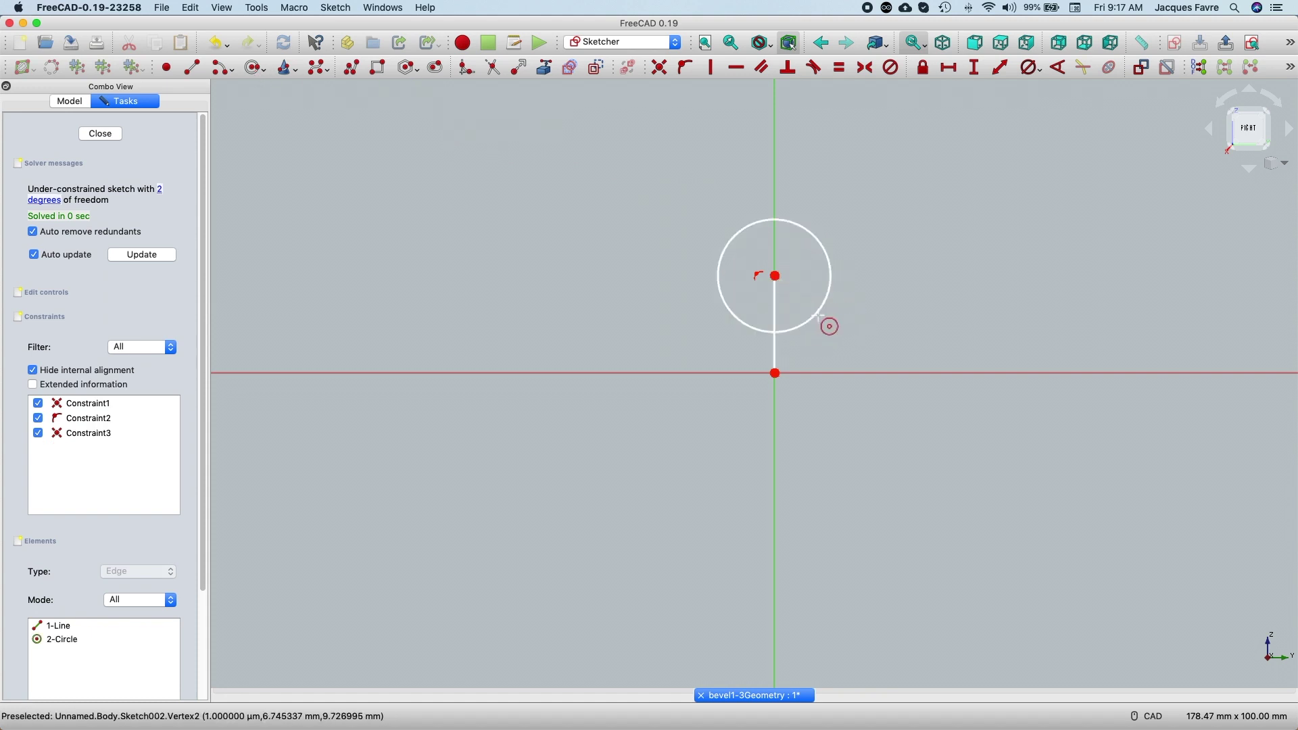
click(819, 313)
Step: Constrain the circle's diameter to 24 mm and the vertical line's length to 12 mm, and close the sketch
click(1040, 71)
click(1052, 101)
text(24)
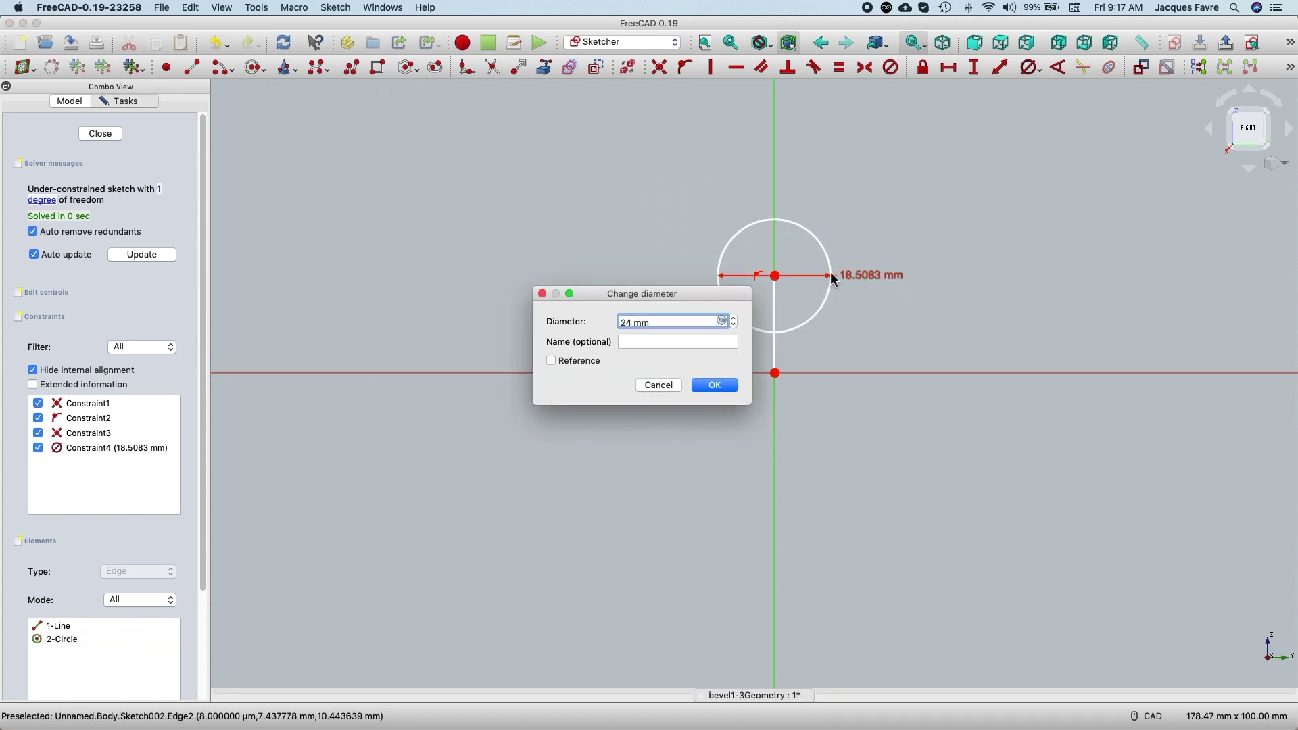
key(Return)
click(775, 336)
click(1000, 67)
text(12)
key(Return)
click(101, 134)
Step: Edit SketchxyTop and draw a horizontal line from the origin toward negative X, with a circle centred on its far end
right_click(140, 183)
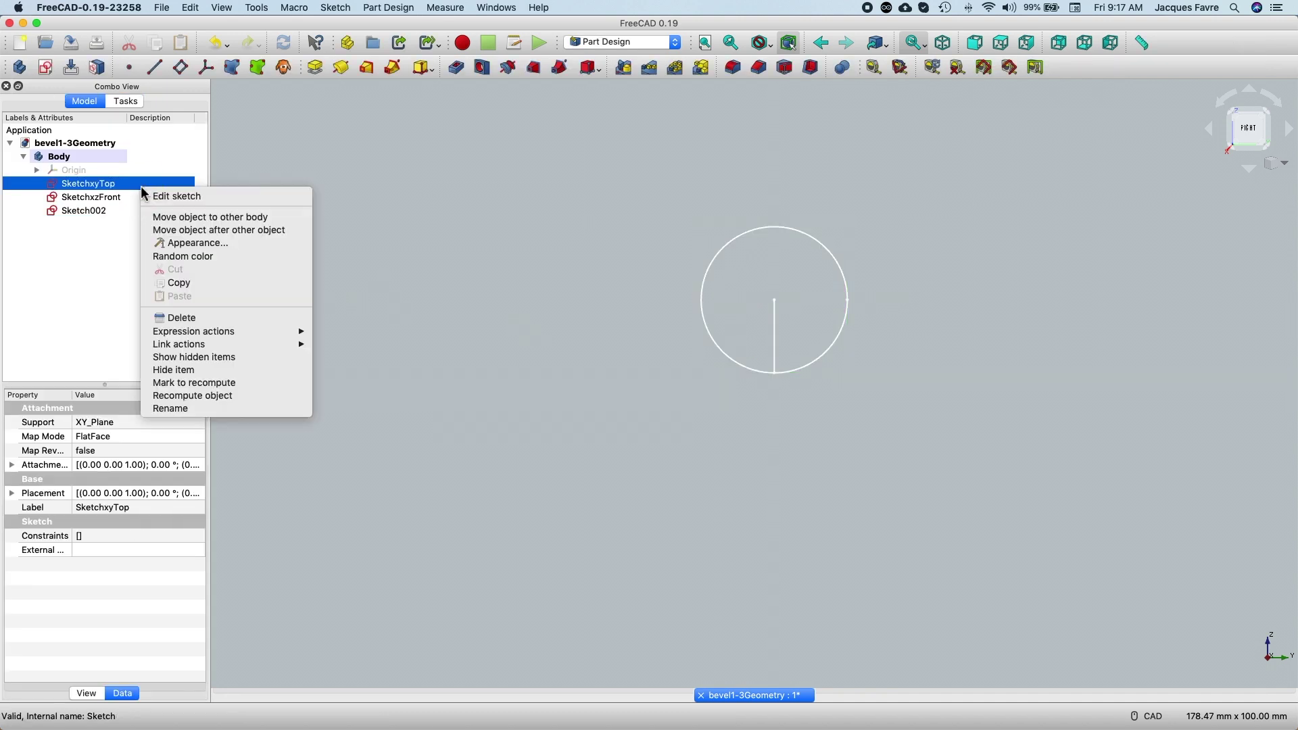
click(166, 194)
click(193, 66)
click(755, 364)
click(588, 364)
click(255, 67)
click(588, 365)
click(632, 472)
Step: Constrain the circle's diameter to 72 mm and the horizontal line's length to 36 mm, and close the sketch
click(1039, 73)
click(1041, 102)
click(677, 299)
text(72)
click(716, 385)
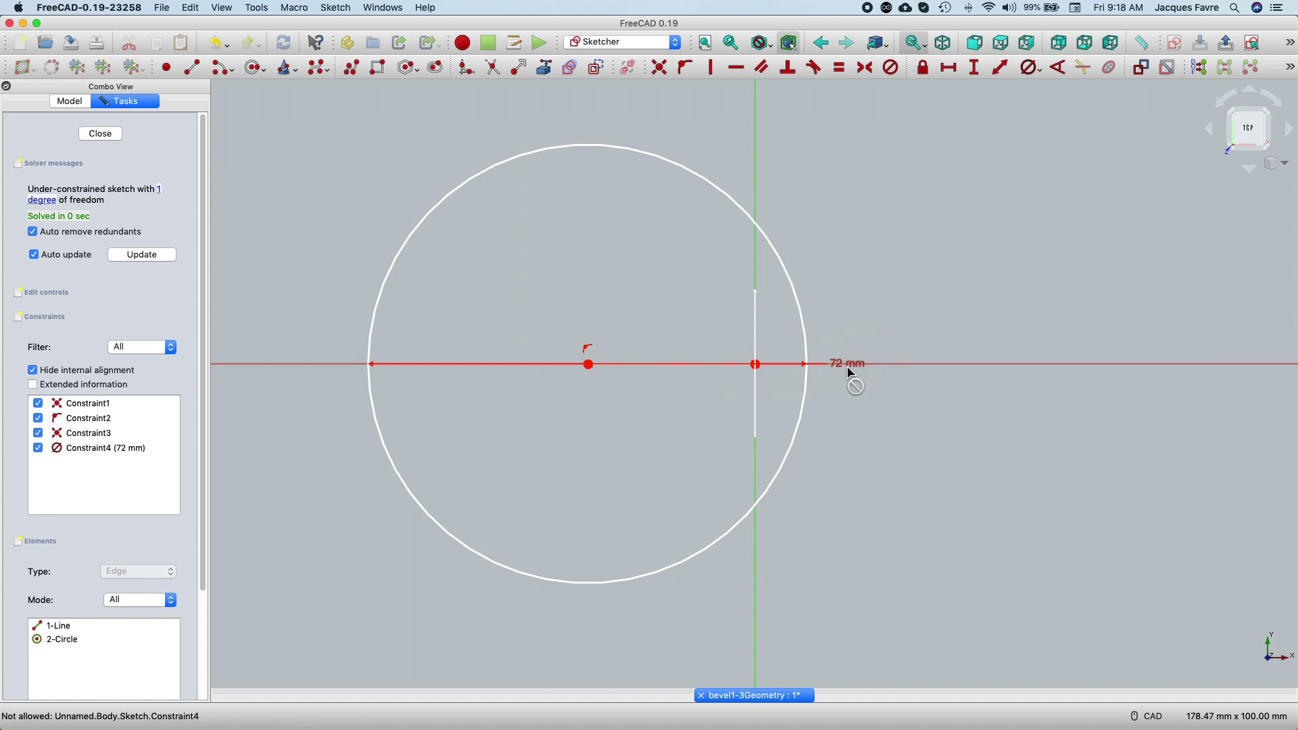
drag(849, 365, 857, 310)
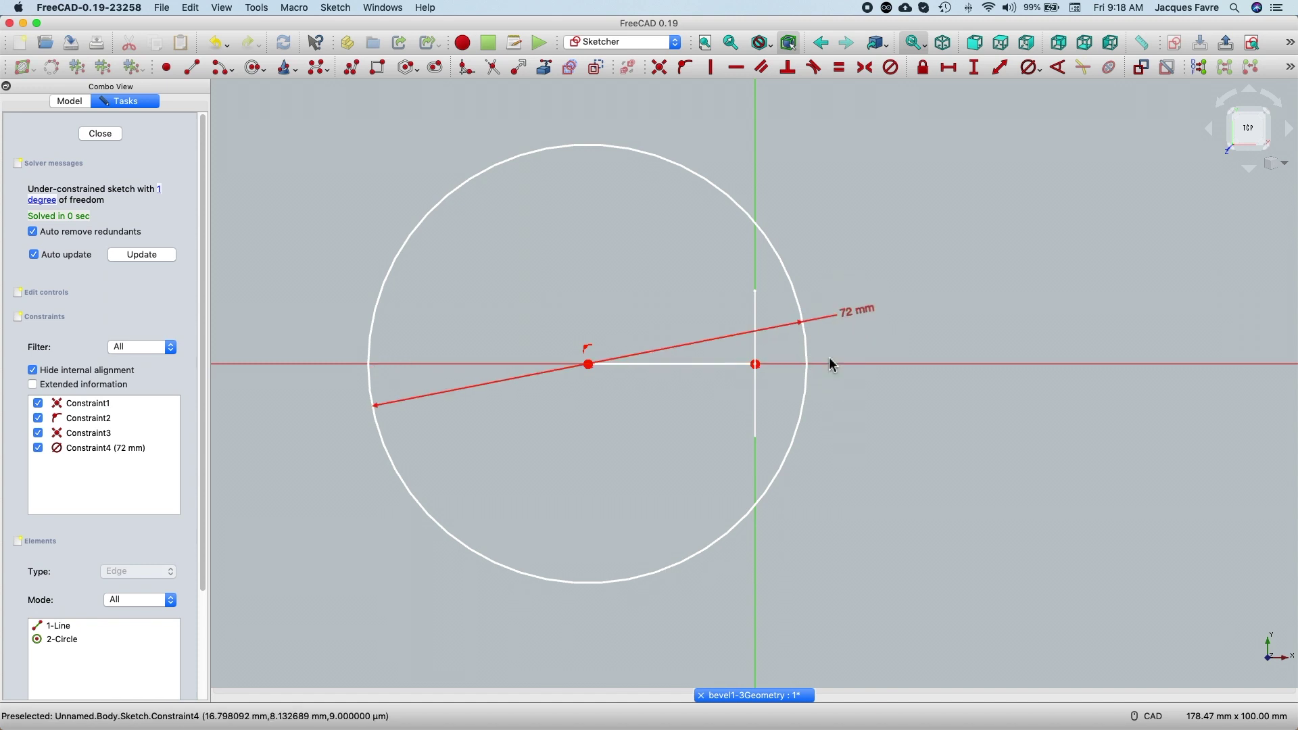
click(1000, 67)
text(36)
key(Return)
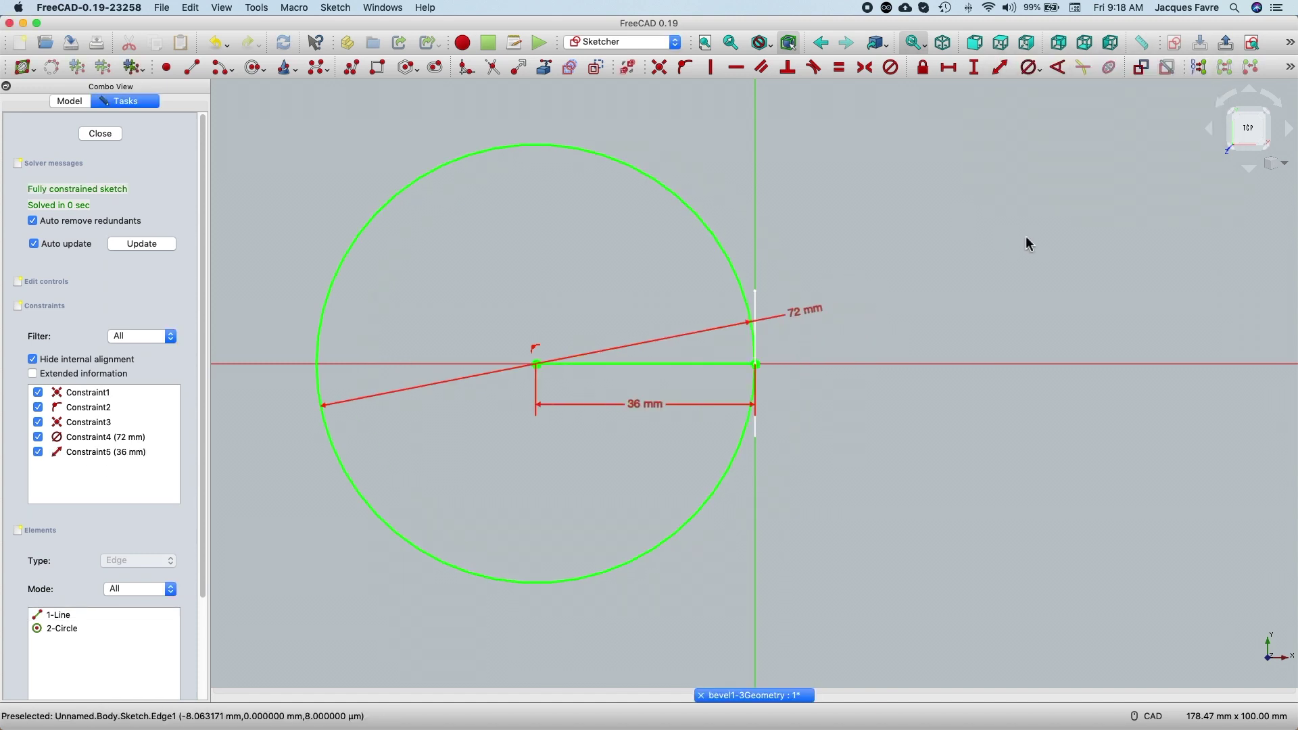
click(100, 134)
Step: Edit SketchxzFront and draw a line up from the horizontal axis, joined to a horizontal line ending on the vertical axis
double_click(161, 200)
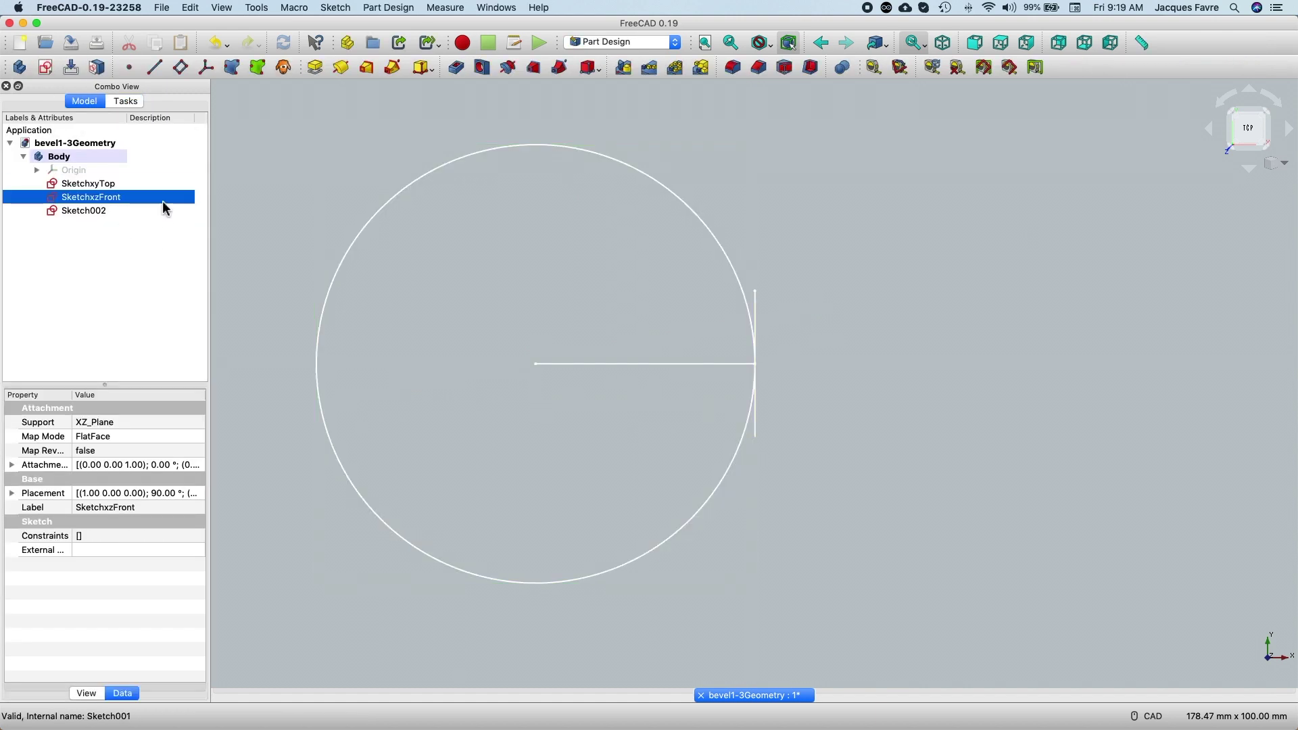
middle_drag(421, 273, 442, 283)
key(l)
scroll(541, 368, up, 3)
click(510, 362)
click(499, 159)
click(499, 159)
click(1021, 148)
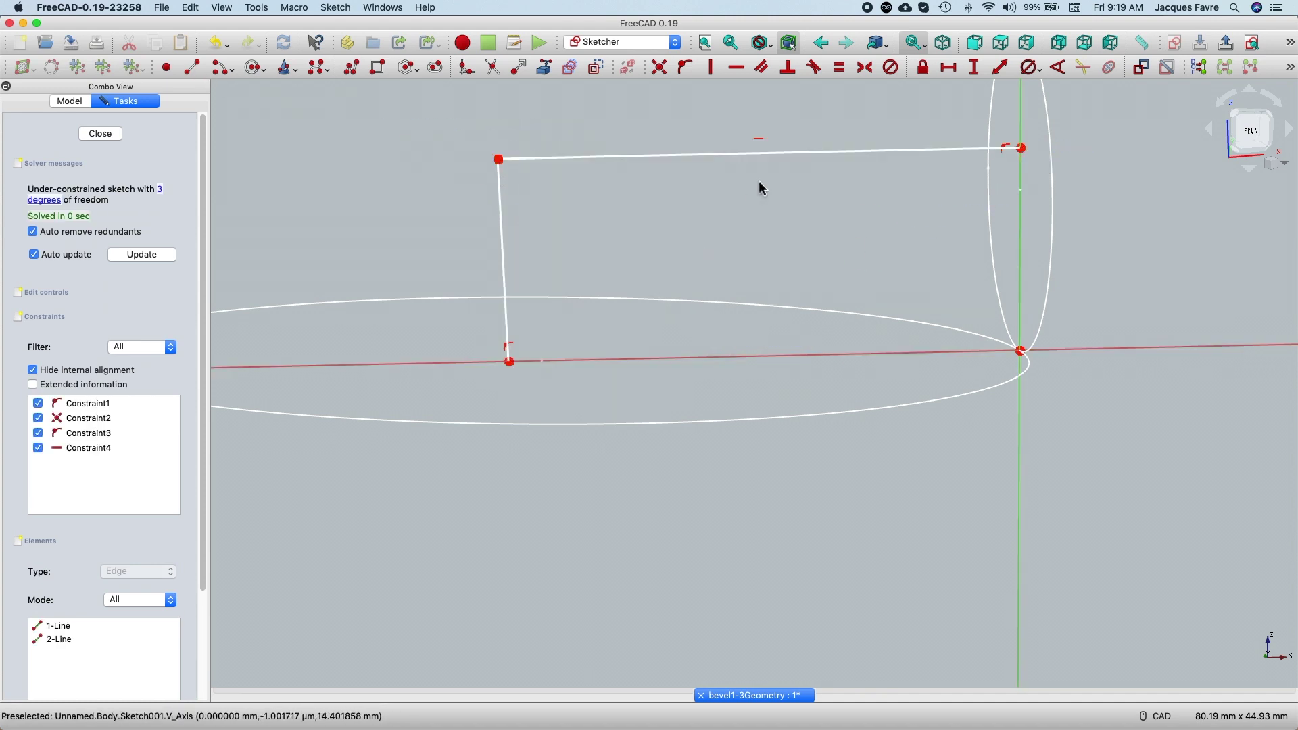
Step: Constrain the horizontal line to 36 mm and the upright line to 12 mm, and make the upright line vertical
click(761, 153)
text(kd36)
key(Return)
click(526, 261)
key(k)
key(d)
key(Return)
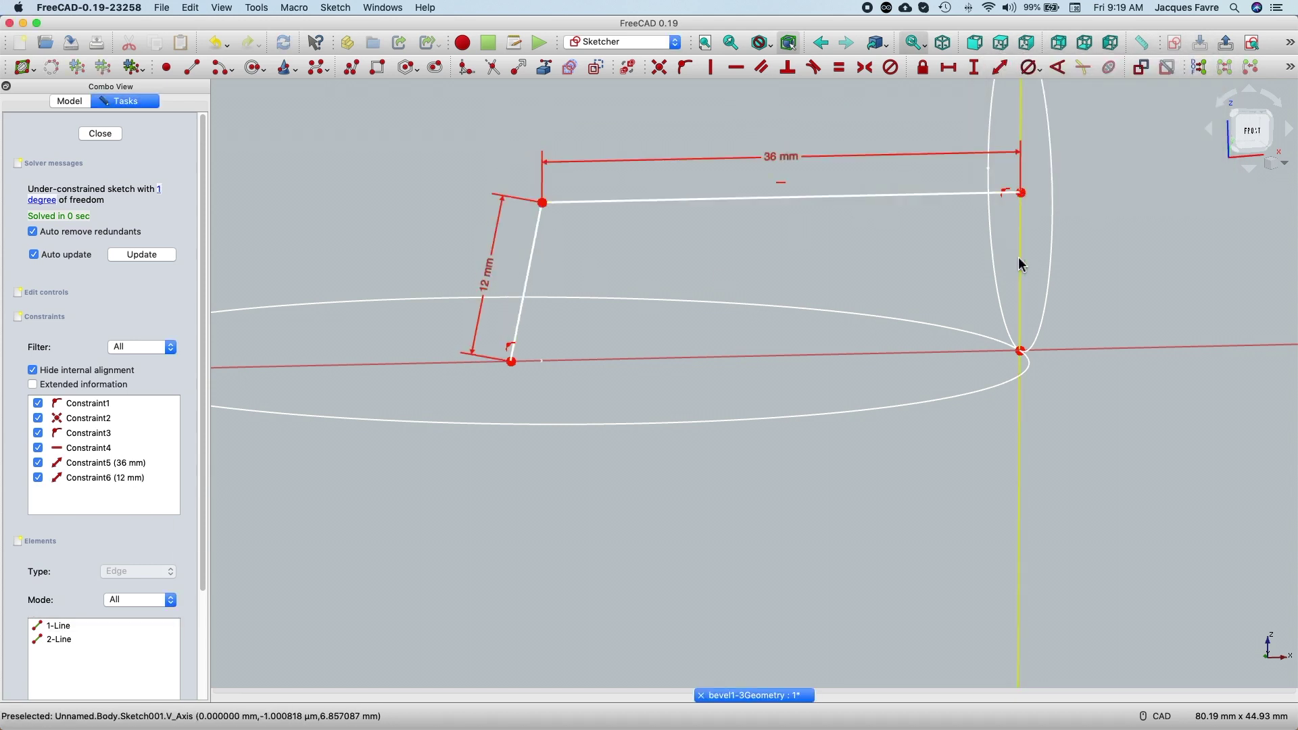
click(534, 262)
click(707, 76)
Step: Draw a diagonal line between the origin and the corner of the two lines, and add a reference angle between it and the horizontal line
key(l)
click(1021, 350)
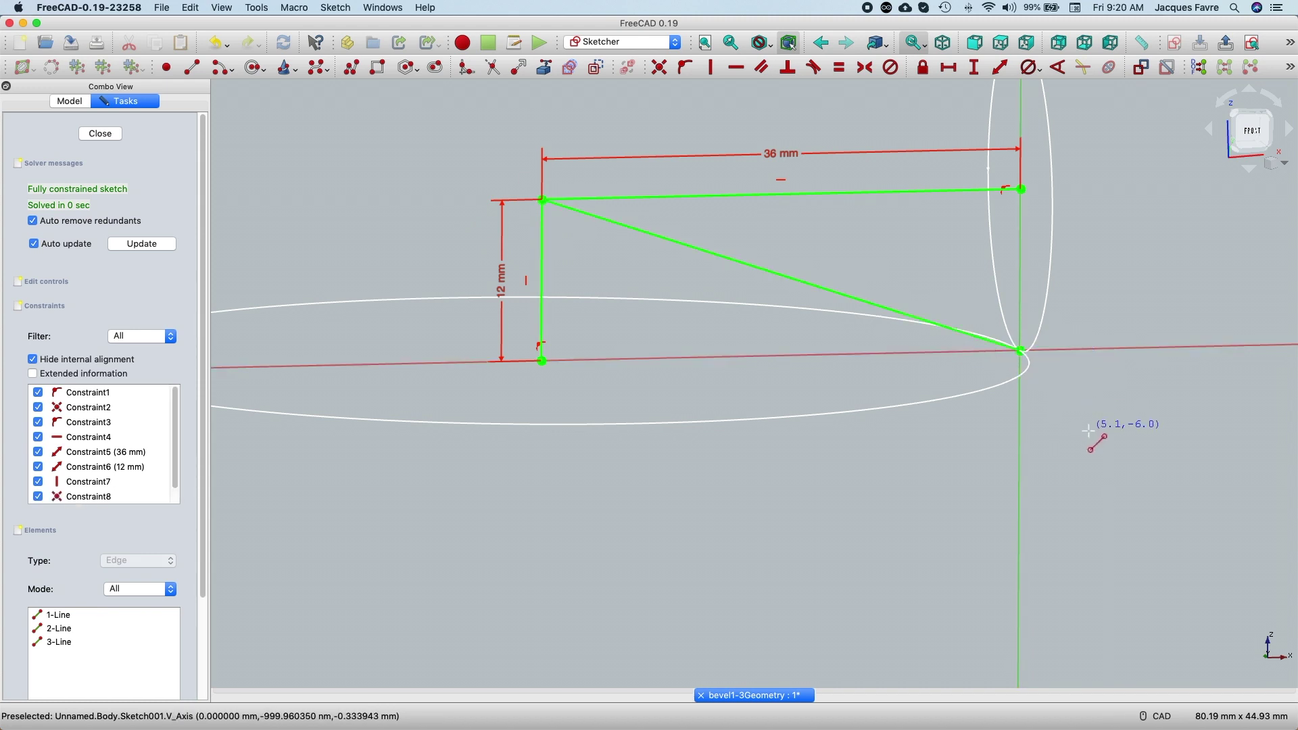
middle_drag(1086, 431, 1056, 474)
click(1057, 67)
click(634, 241)
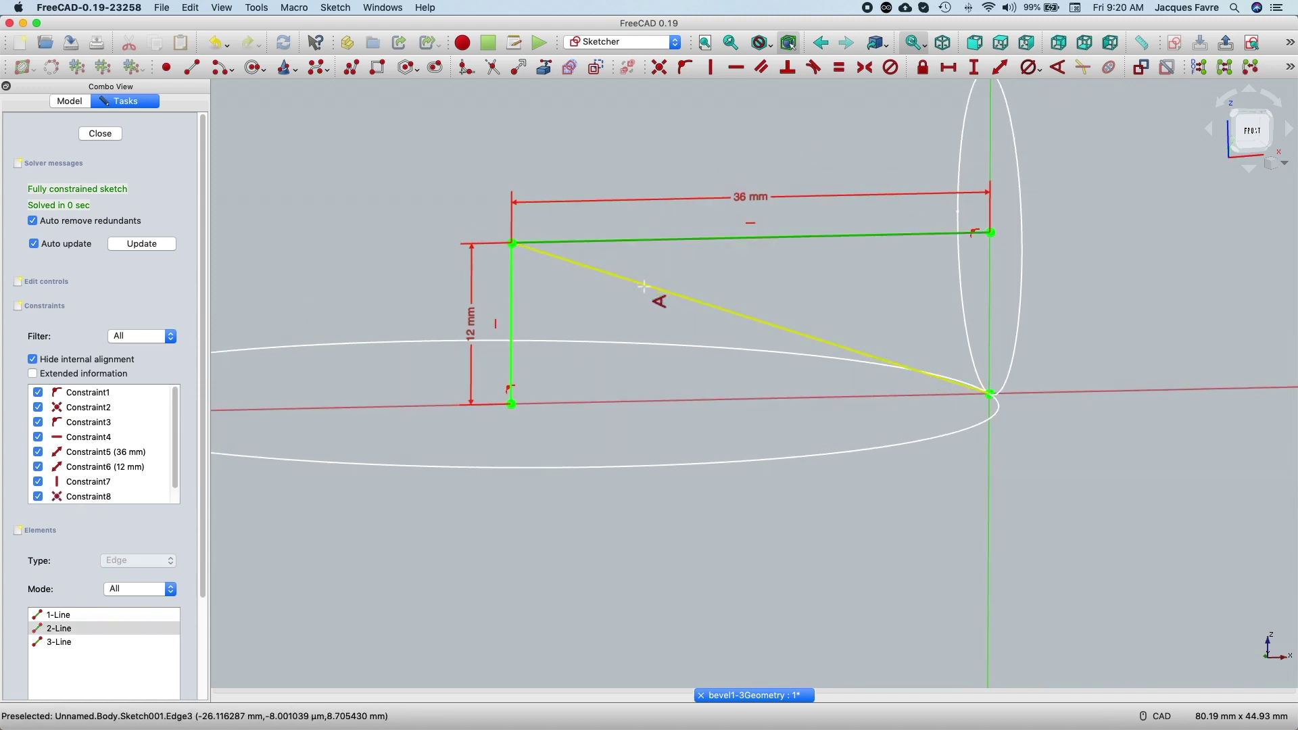
click(644, 285)
click(817, 371)
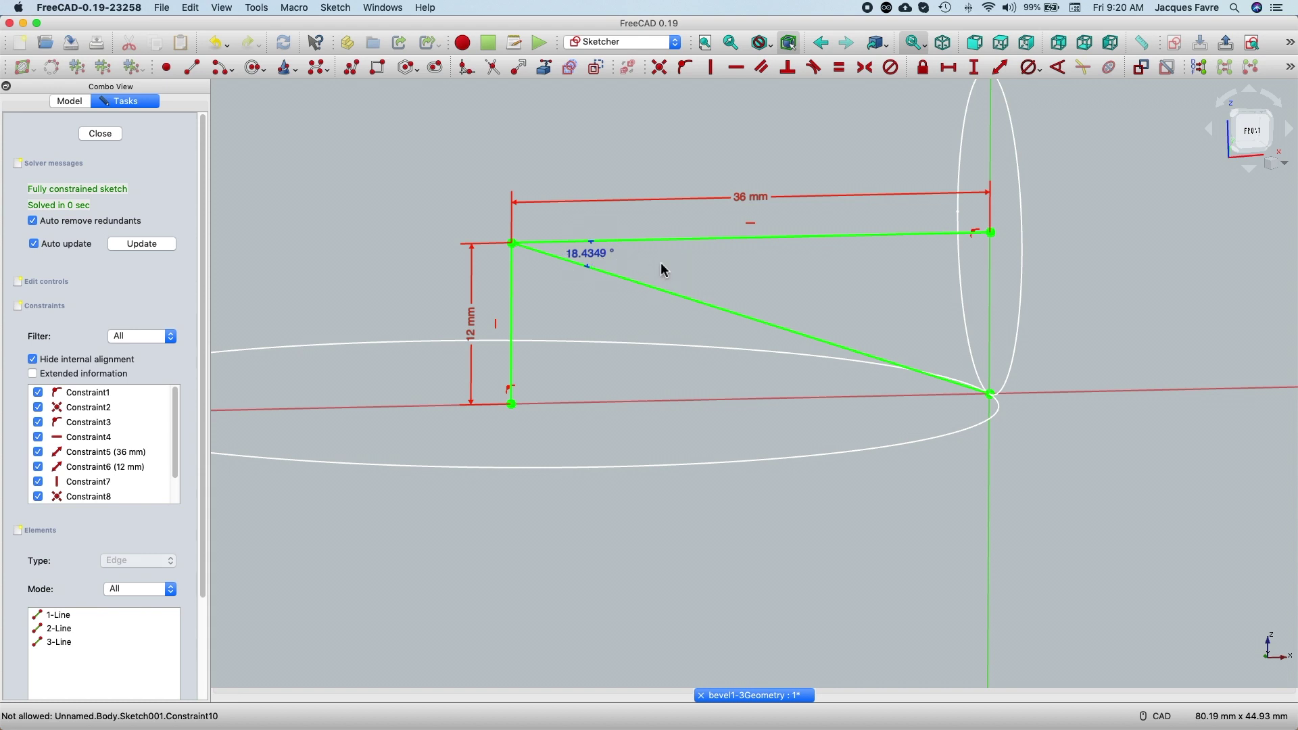
drag(697, 274, 705, 275)
Step: Add a reference angle between the vertical line and the diagonal
click(1058, 70)
click(742, 316)
click(526, 311)
click(512, 322)
click(598, 270)
click(791, 359)
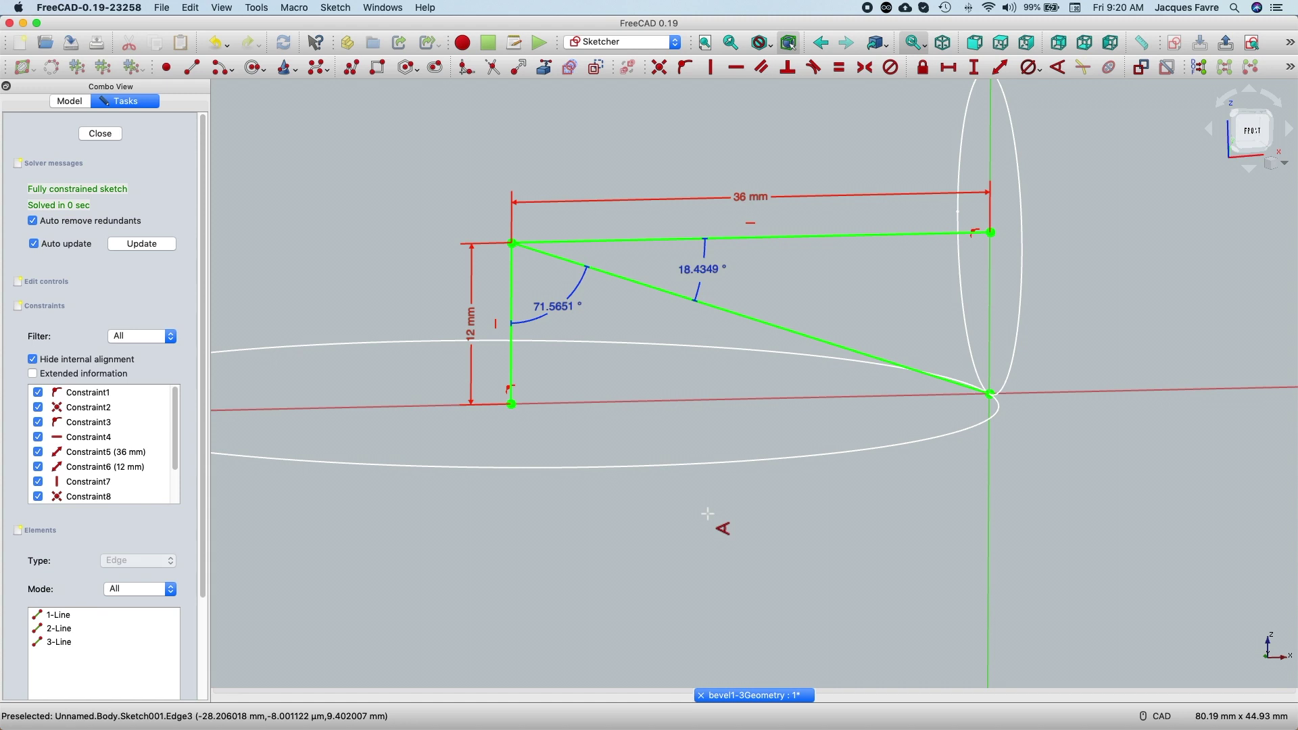
scroll(708, 514, down, 2)
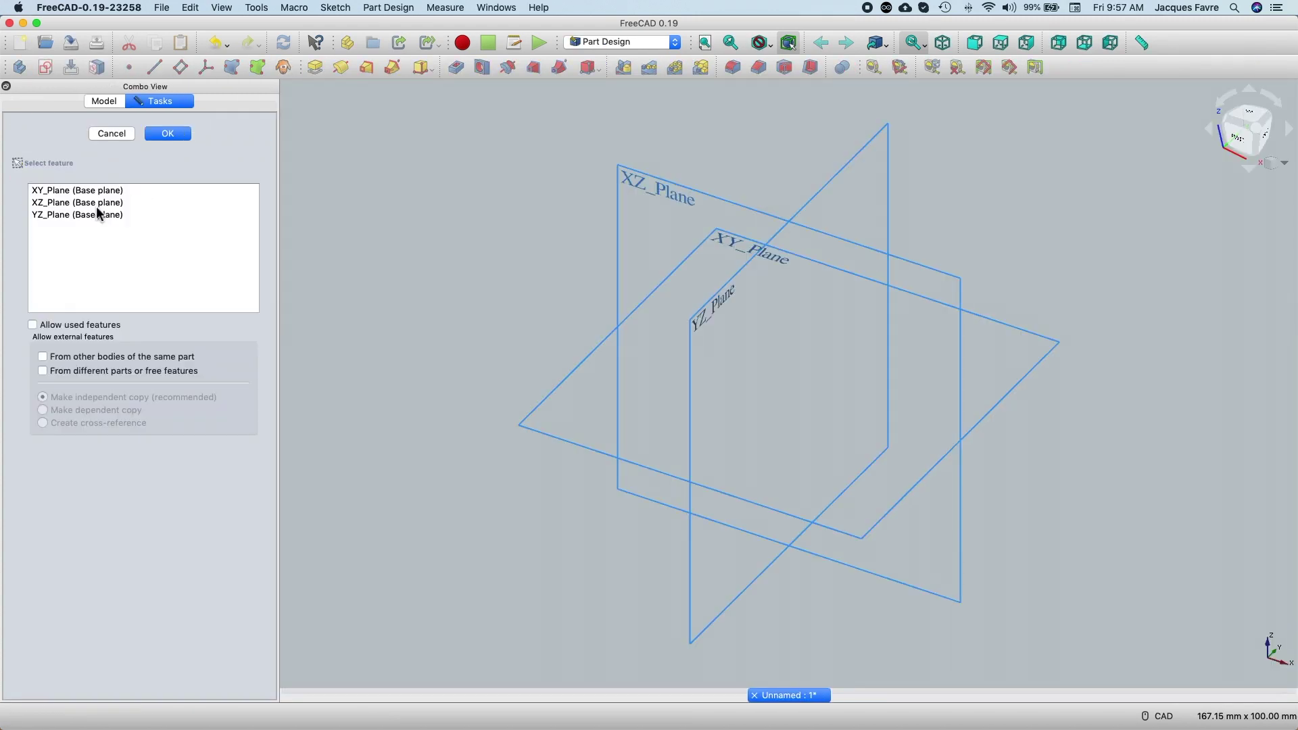
Step: Create a sketch on the XZ plane of the new document and draw a construction rectangle with one corner at the origin
click(96, 204)
click(162, 134)
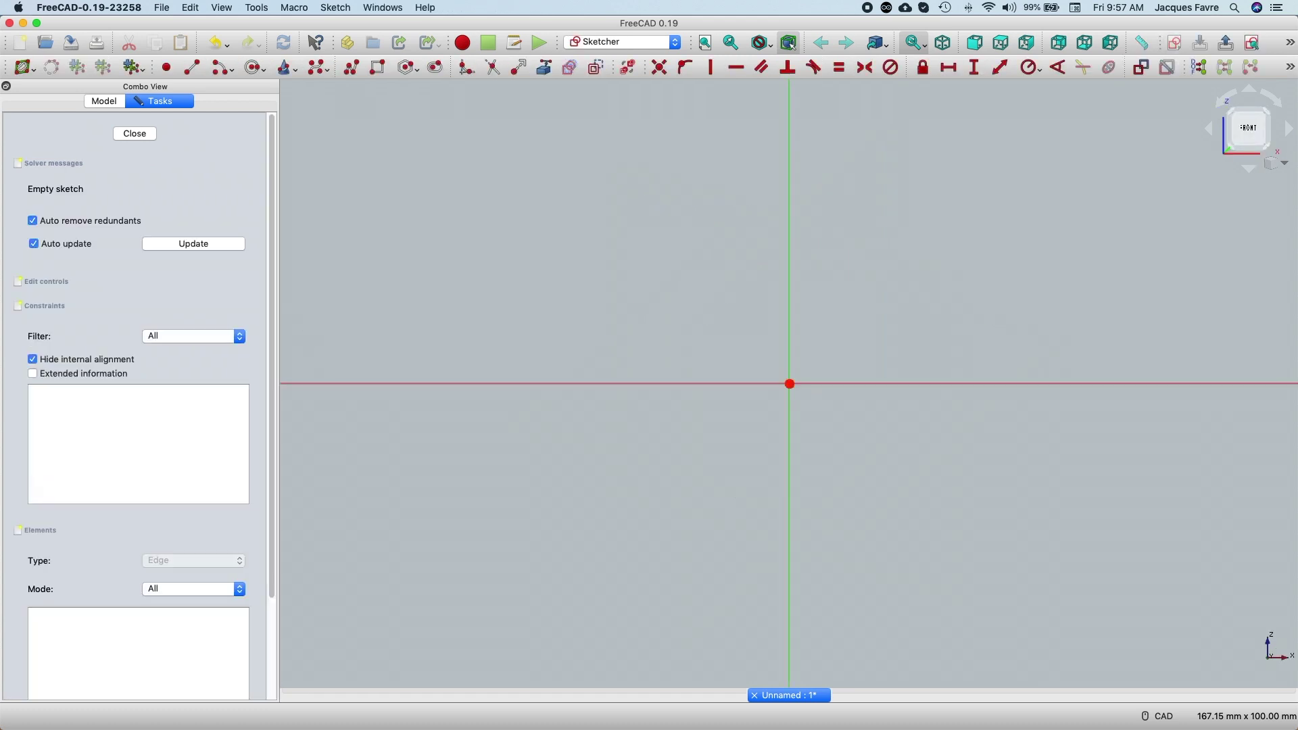
drag(0, 113, 0, 114)
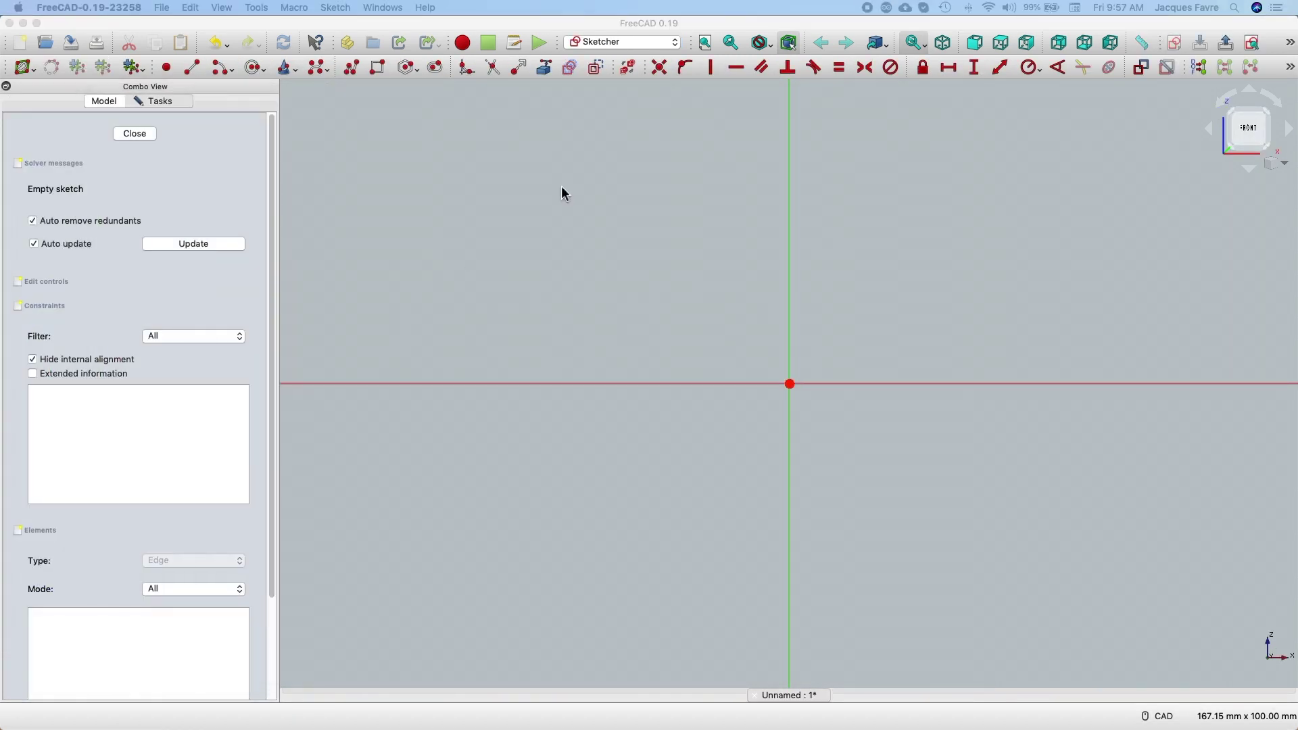
click(378, 67)
click(790, 384)
click(1041, 255)
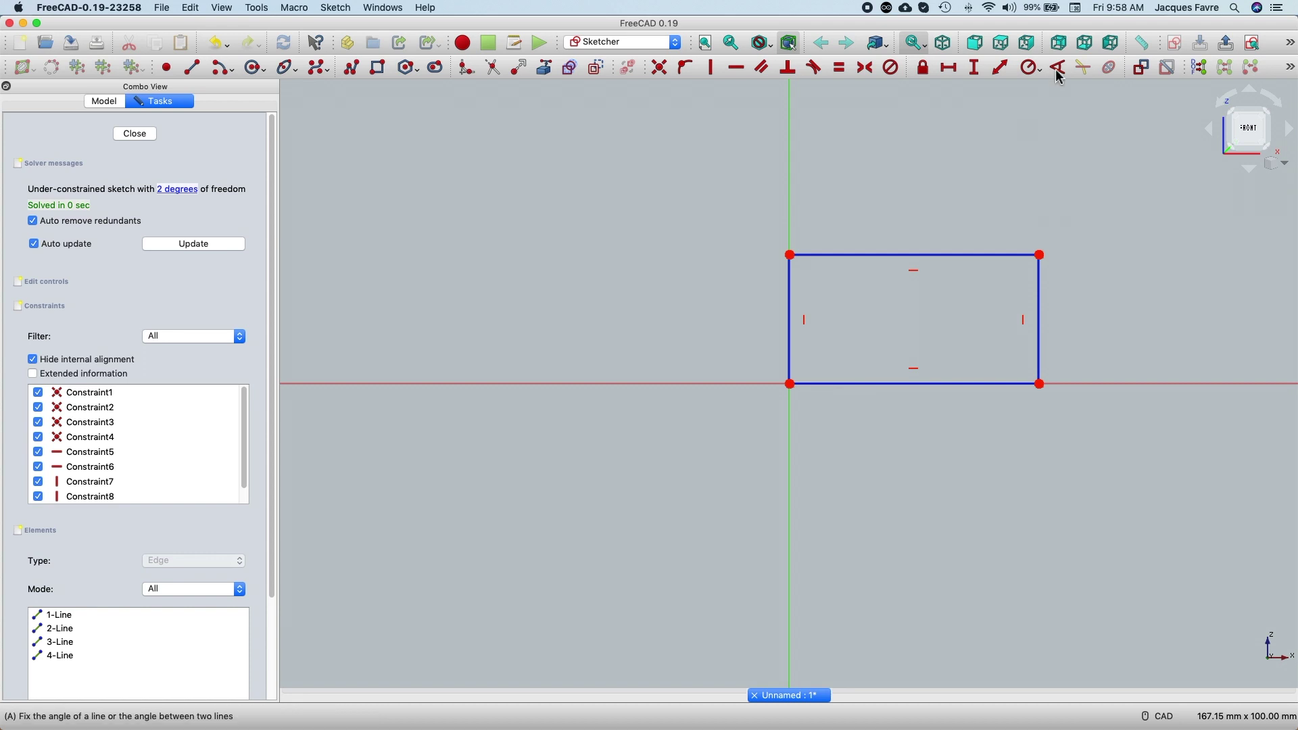
Step: Constrain the rectangle to 36 mm wide and 12 mm high, placing both dimensions clear of the shape
click(985, 255)
text(l36)
key(Return)
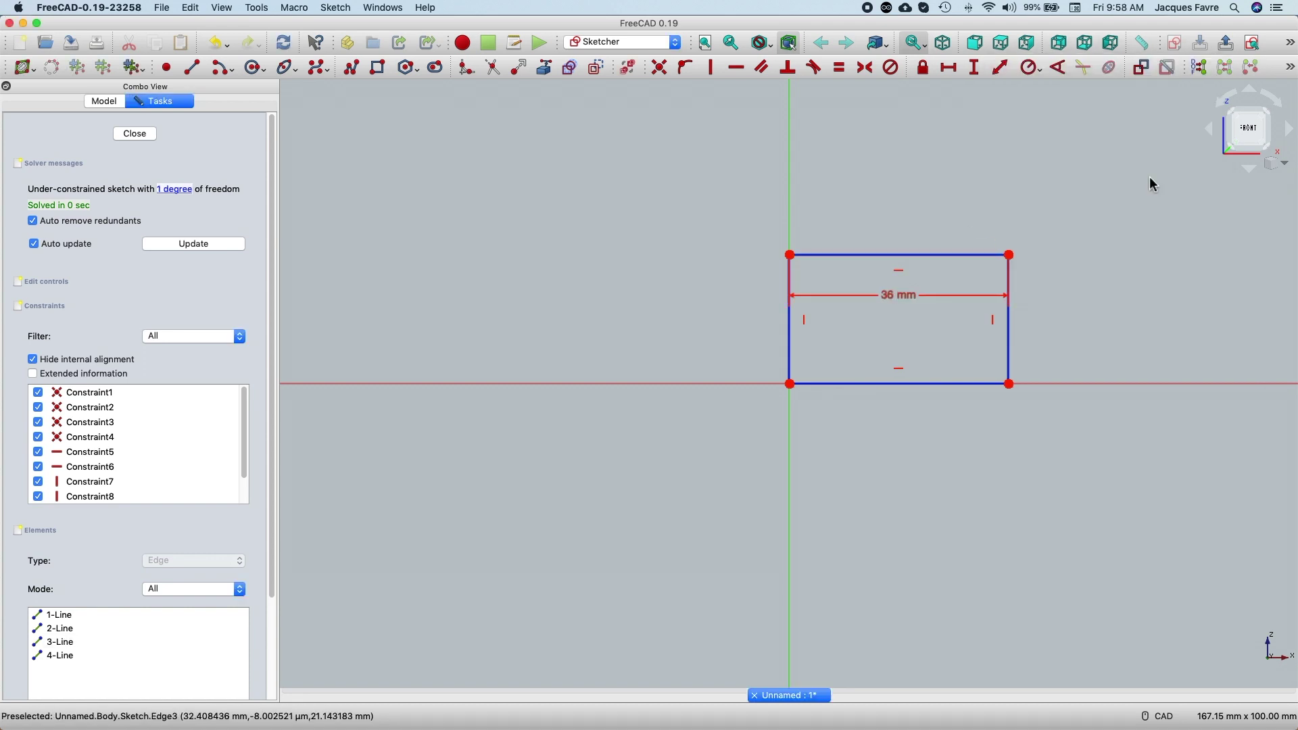
click(1043, 318)
text(i12)
key(Return)
drag(912, 348, 920, 149)
drag(967, 350, 1181, 332)
Step: Draw a construction diagonal from the rectangle's upper-left to lower-right corner and add a reference angle between it and the left side
click(192, 67)
click(790, 311)
click(1009, 384)
click(789, 348)
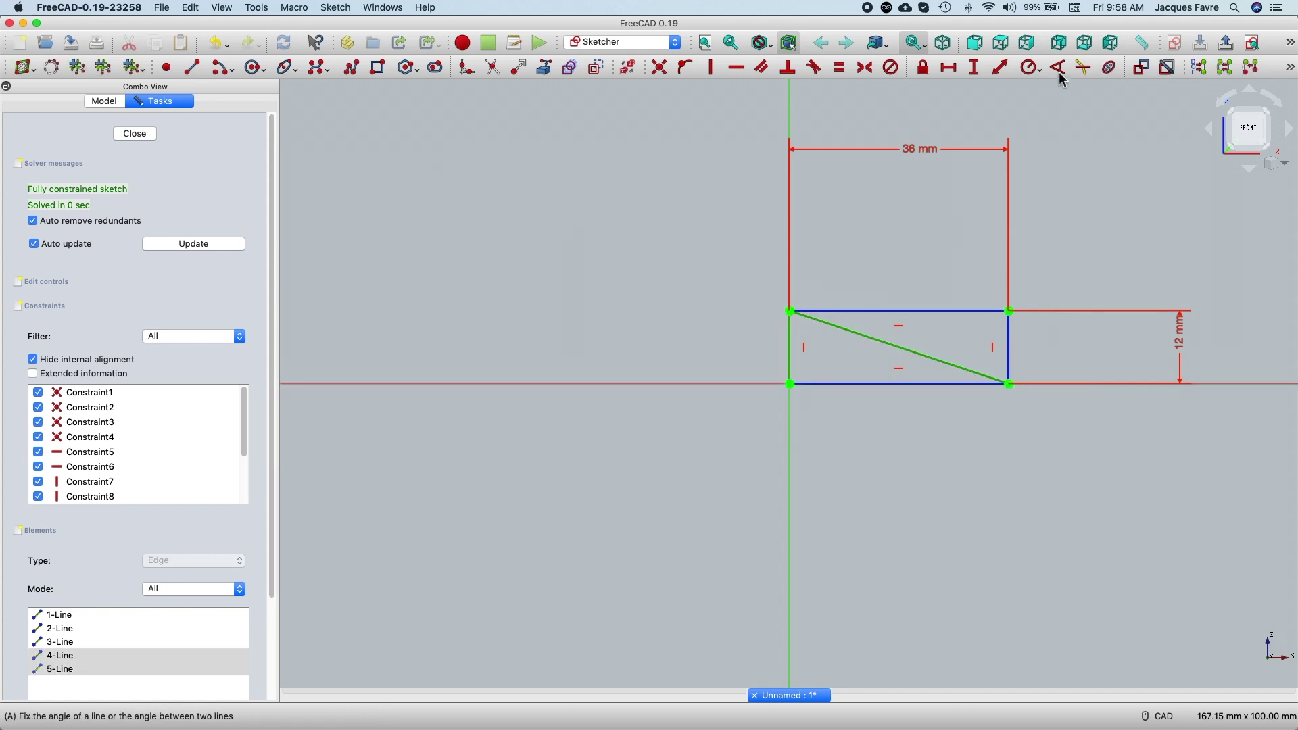
click(1058, 68)
click(1240, 156)
scroll(996, 418, up, 4)
middle_drag(997, 418, 995, 457)
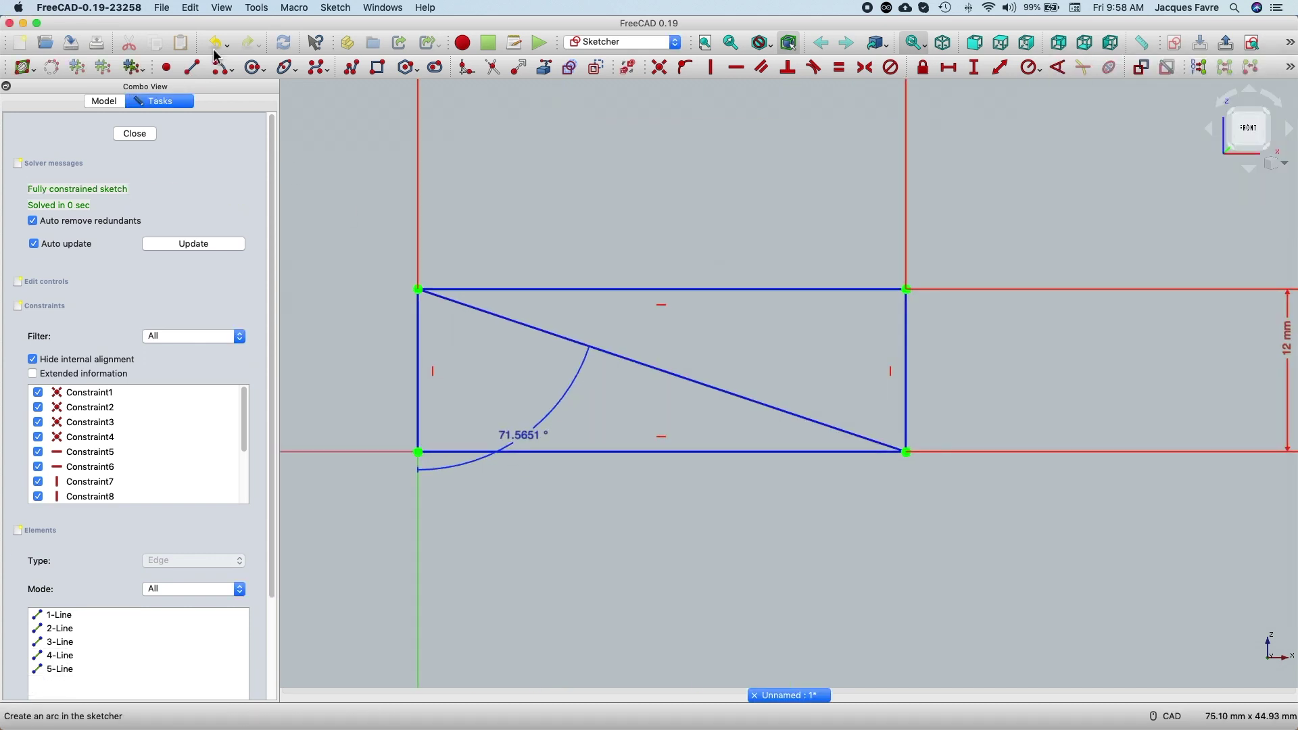
Step: Save the document as ring1 in the bevelGear1-3 folder
click(162, 7)
click(207, 109)
text(ring1)
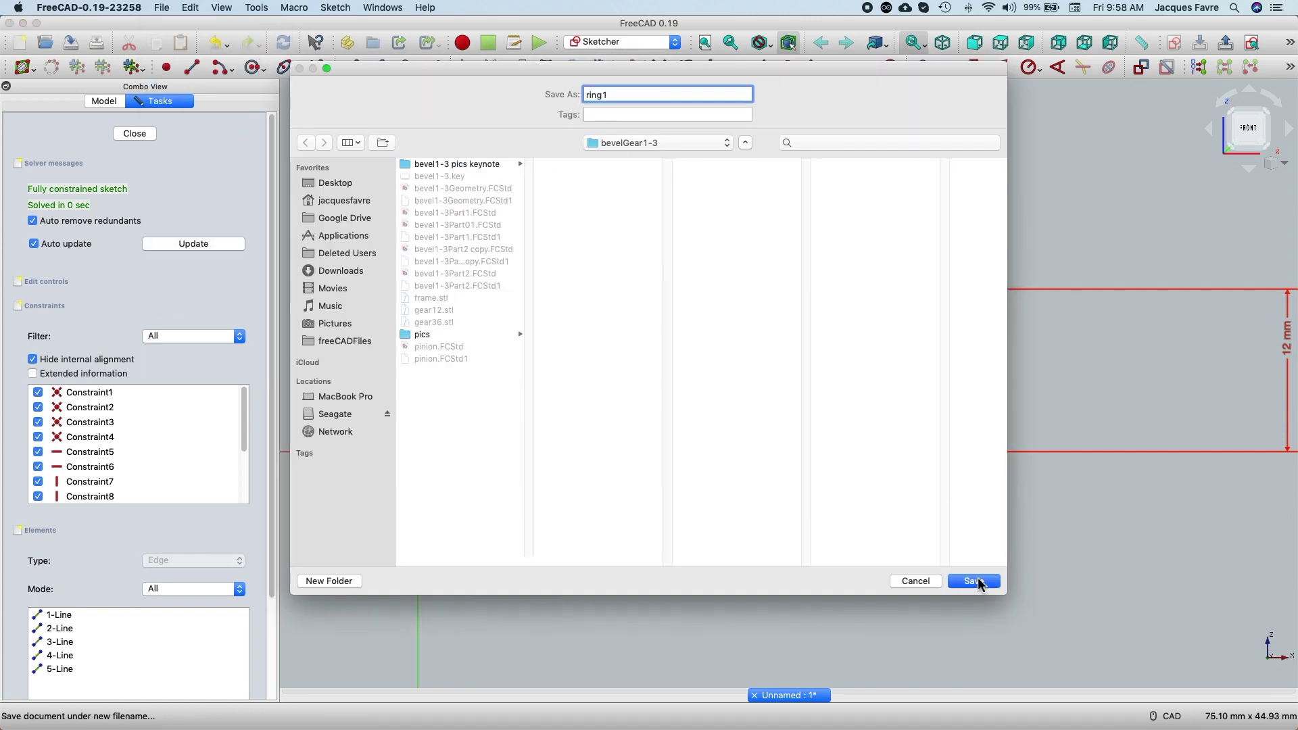
click(977, 582)
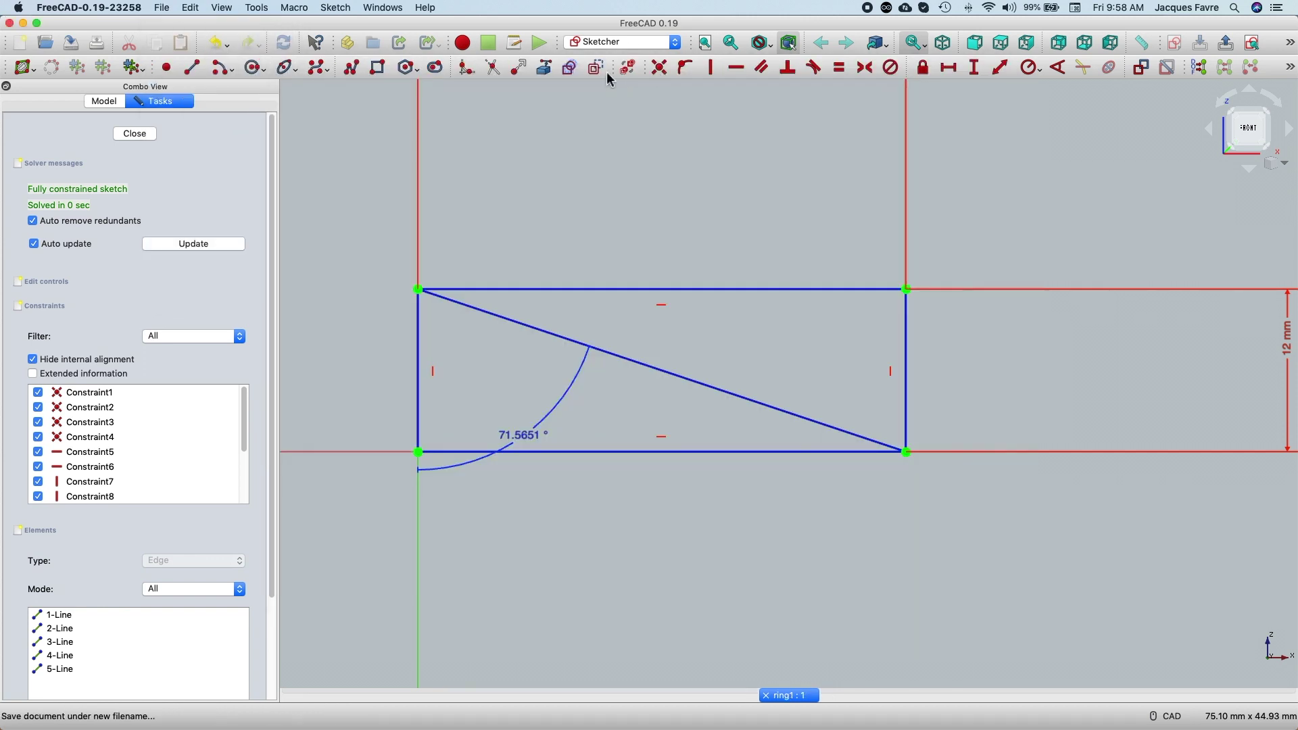
Step: Draw two short solid lines from the rectangle's lower-right corner, one sloping down-left and the other up-right
click(907, 452)
click(878, 518)
click(906, 452)
click(938, 404)
right_click(973, 417)
Step: Constrain each of the two short corner lines to a length of 2.5 mm
click(1000, 67)
click(925, 422)
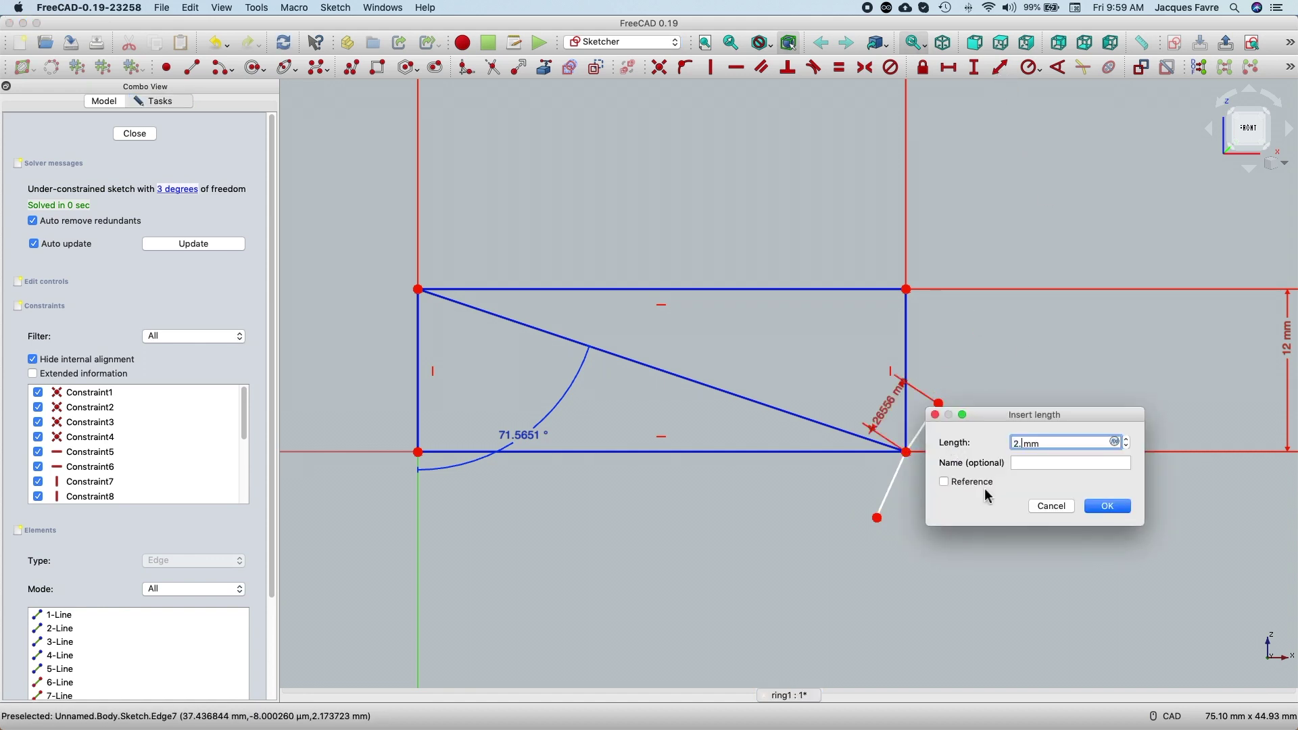
click(1122, 507)
click(892, 486)
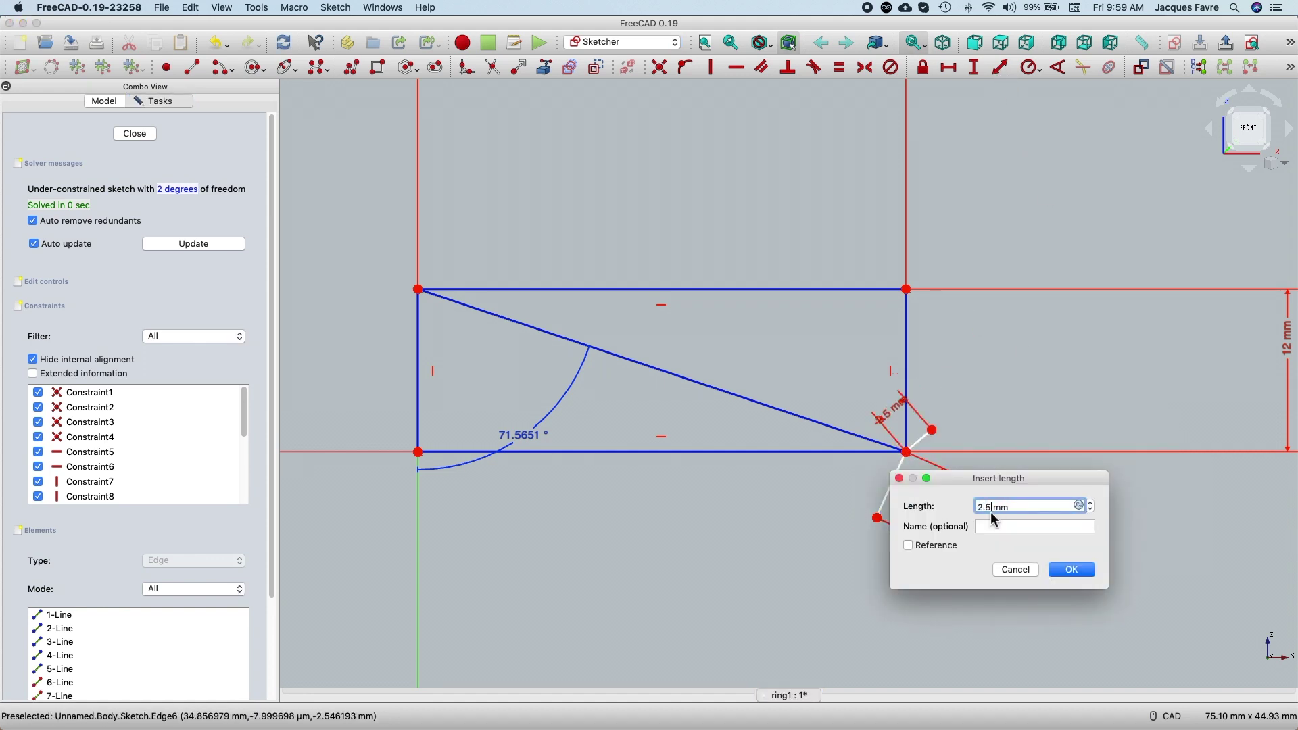
key(Return)
Step: Make both 2.5 mm lines perpendicular to the rectangle's diagonal
click(899, 468)
click(875, 442)
click(788, 67)
click(919, 440)
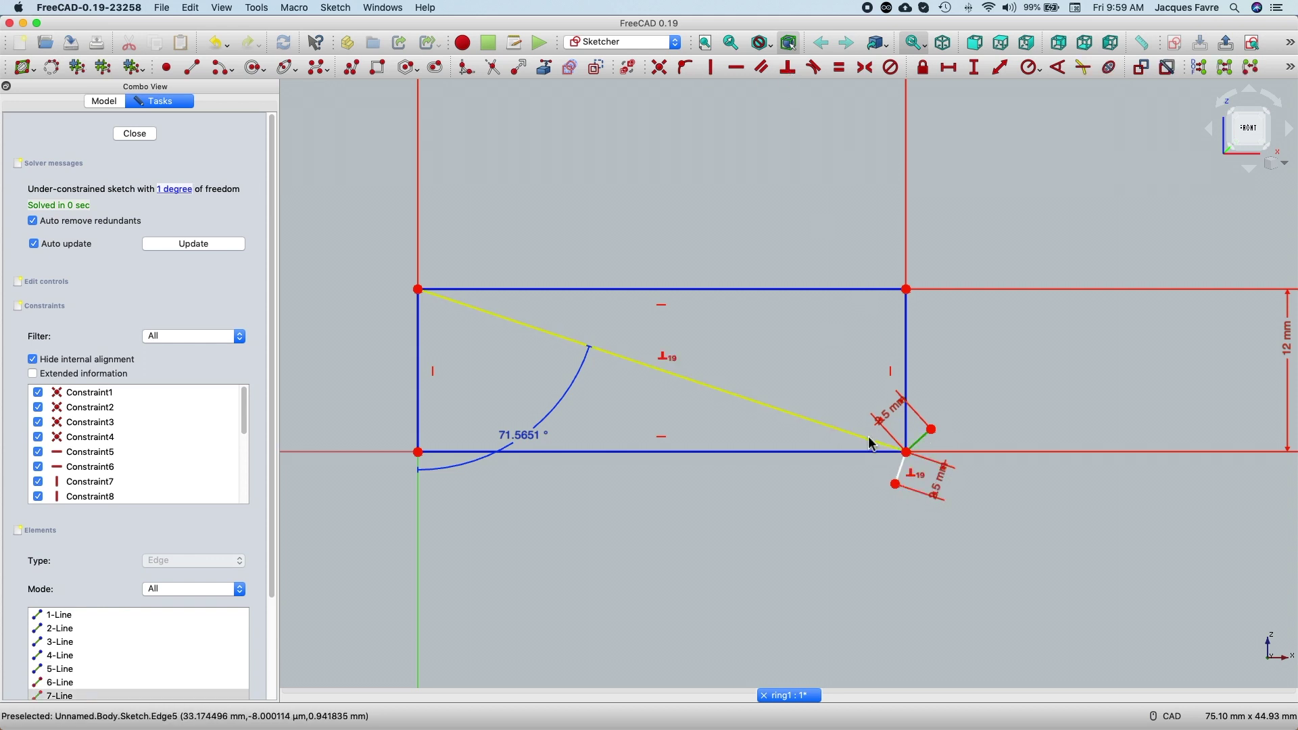
click(872, 444)
click(789, 67)
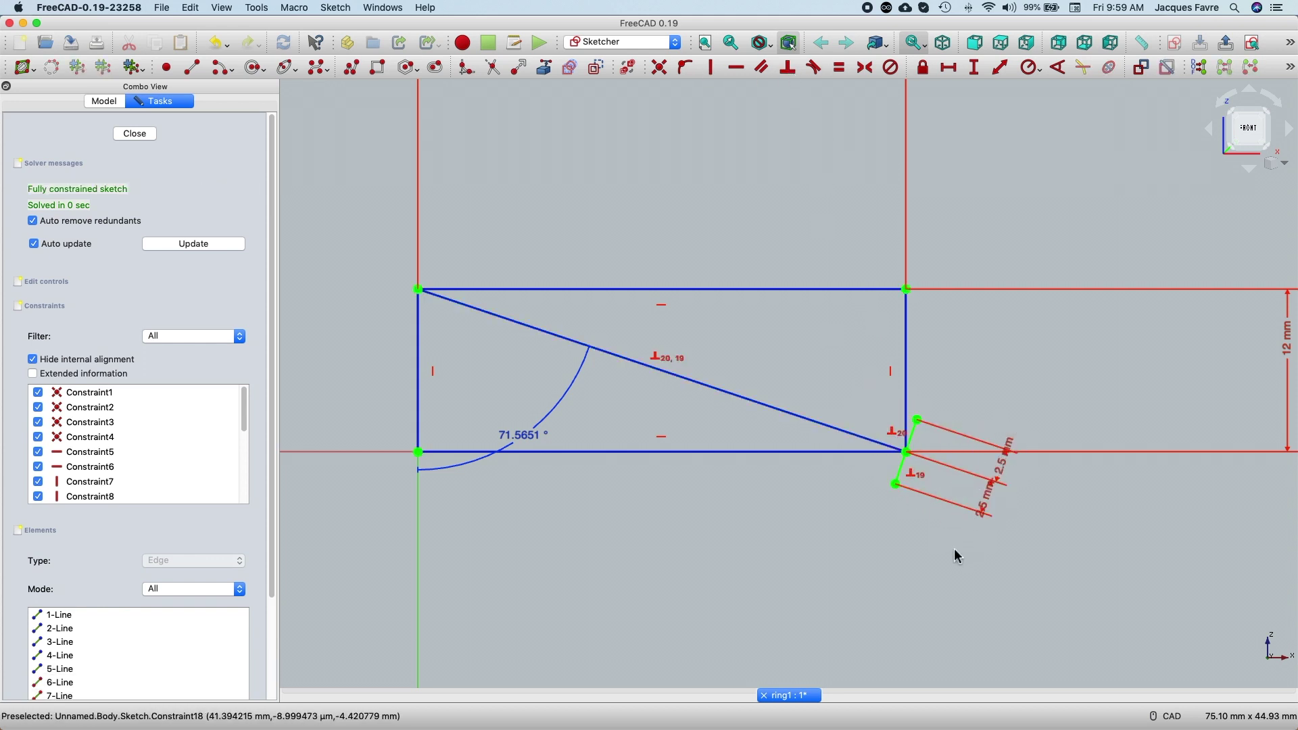
Step: Draw construction lines from the rectangle's upper-left corner to the free end of each 2.5 mm line
click(192, 67)
click(419, 289)
click(917, 419)
click(418, 290)
click(896, 484)
Step: Draw two short connected lines across the wedge, from the upper construction line to the diagonal and on to the lower construction line
click(192, 67)
click(820, 395)
click(811, 420)
click(811, 420)
click(801, 446)
right_click(780, 507)
Step: Make both short lines across the wedge perpendicular to the diagonal
click(756, 401)
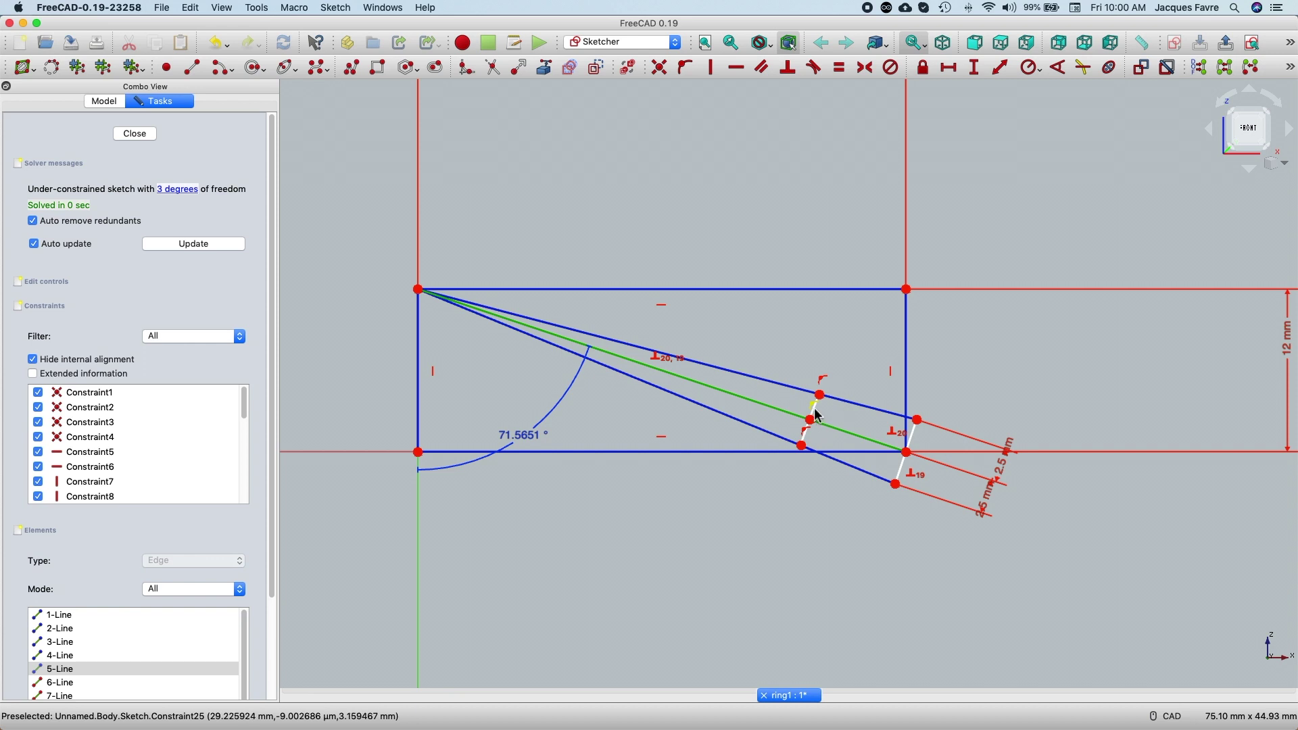
scroll(818, 416, up, 8)
click(808, 405)
key(n)
click(752, 408)
click(747, 453)
click(806, 405)
click(789, 67)
click(696, 436)
click(769, 527)
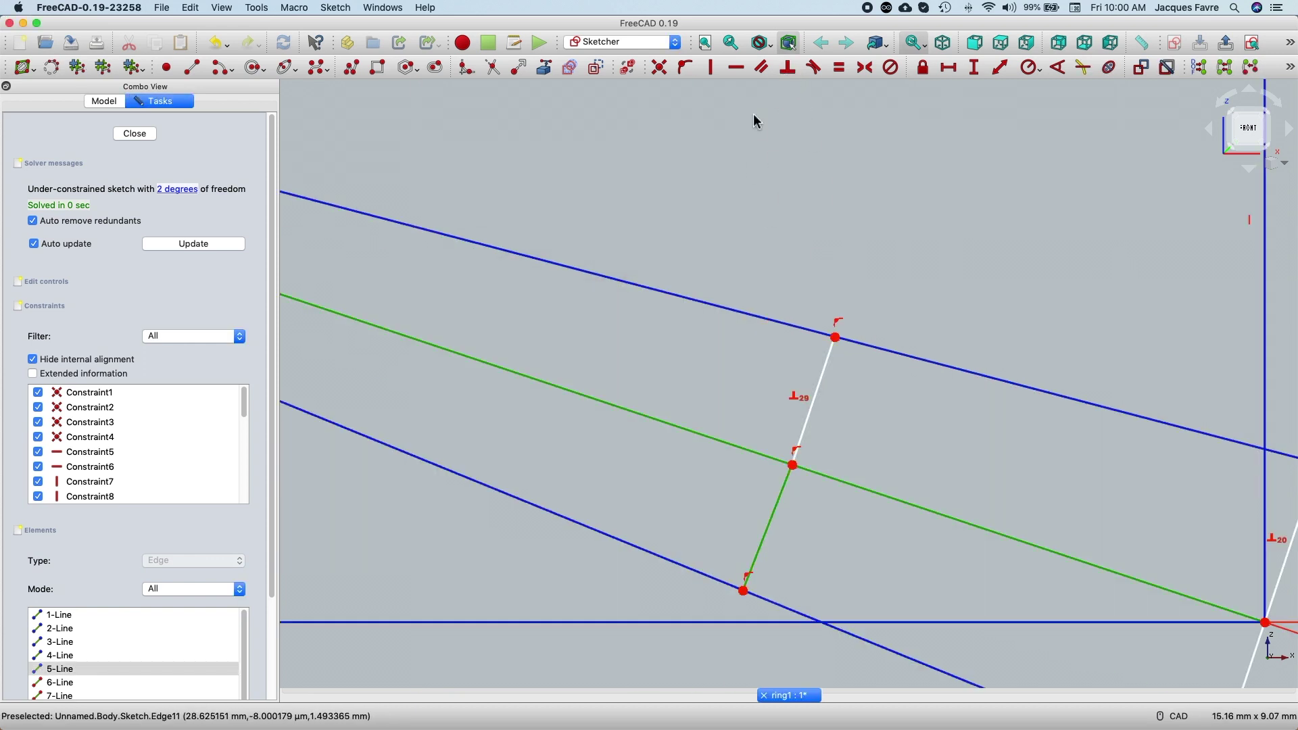
key(n)
Step: Constrain the distance along the diagonal between the inner cross lines and the rectangle's lower-right corner to 10 mm
scroll(758, 122, down, 3)
scroll(846, 258, up, 3)
click(653, 425)
click(1125, 583)
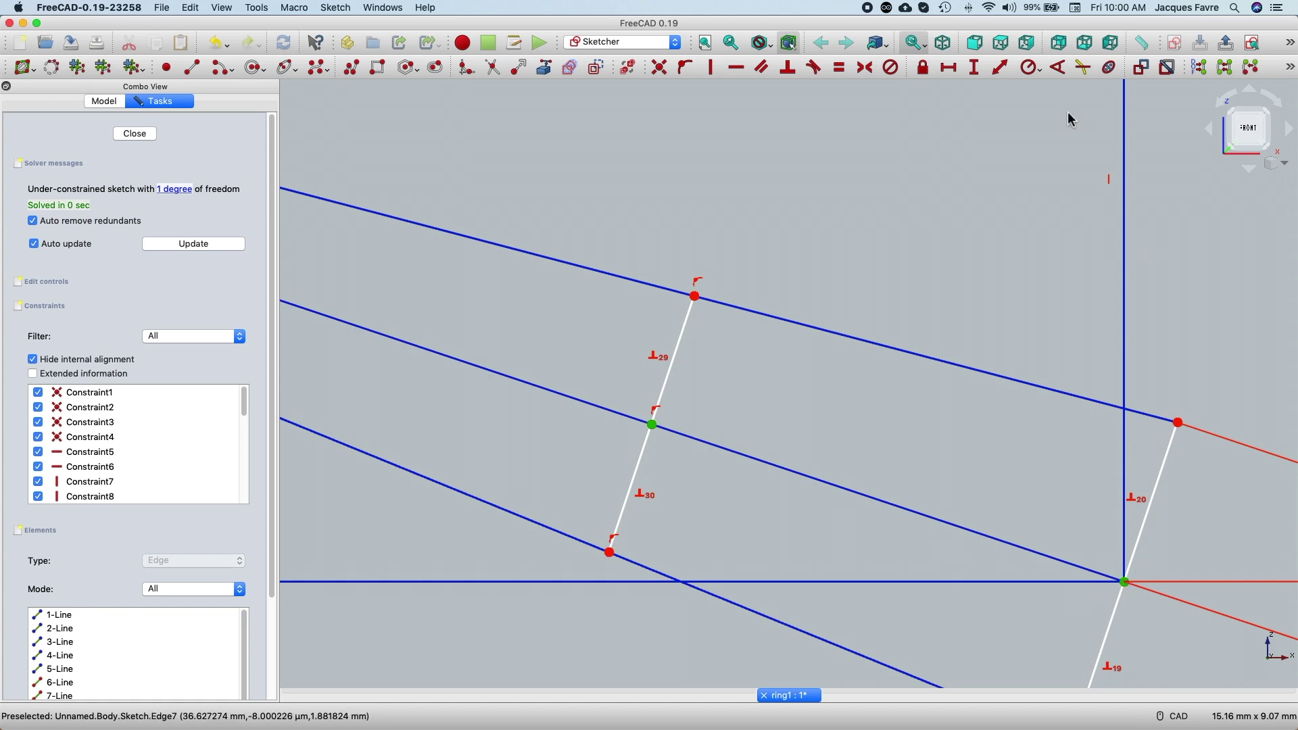
click(1000, 67)
text(10)
key(Return)
mouse_move(821, 438)
mouse_down()
mouse_move(823, 409)
mouse_move(824, 458)
mouse_up()
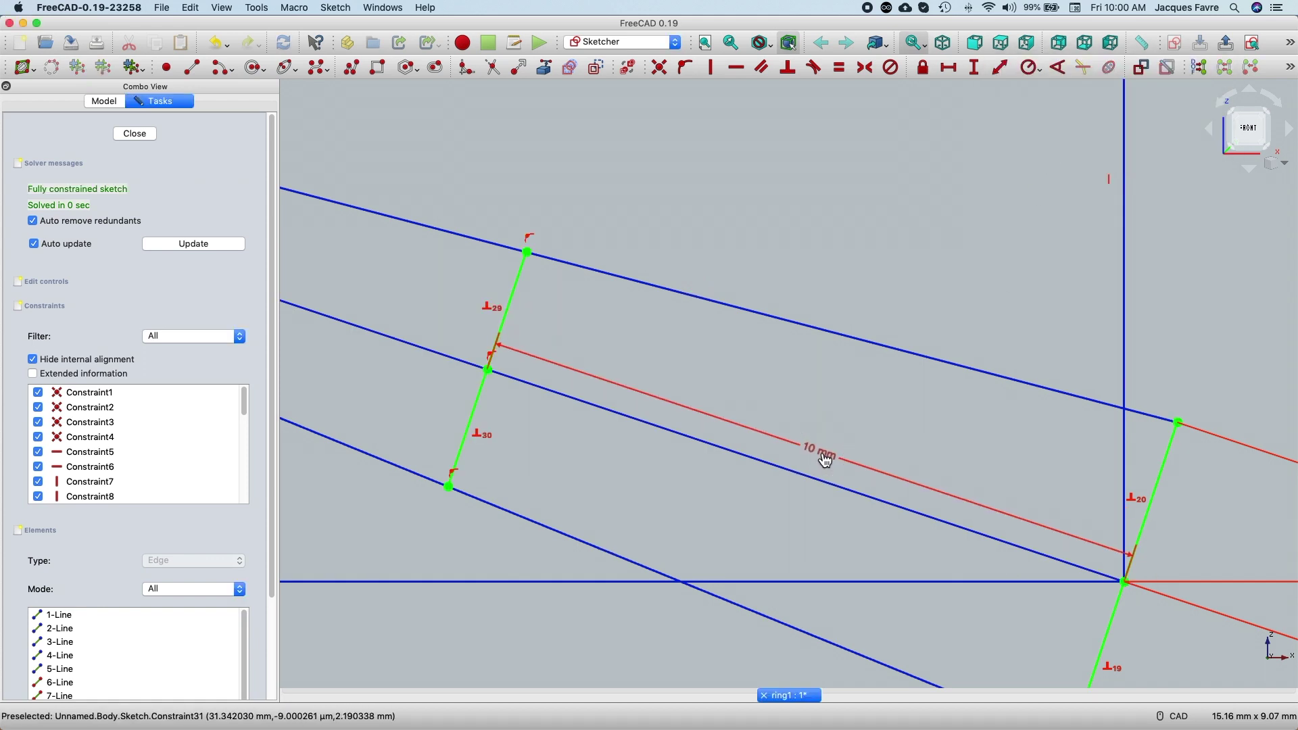
Step: Draw a solid line joining the upper ends of the inner and outer cross lines
scroll(826, 462, down, 5)
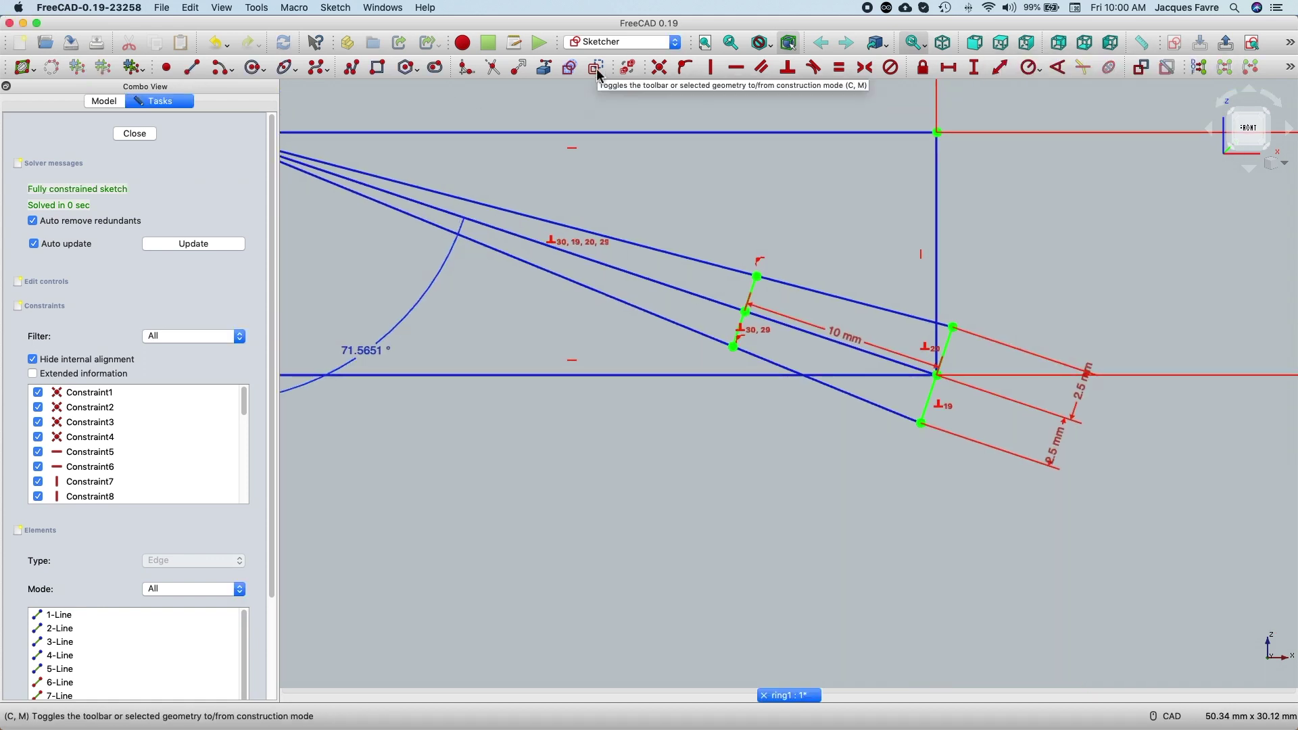
click(192, 67)
click(756, 276)
click(953, 328)
Step: Close the ring profile with horizontal lines from the lower ends of the cross lines to the vertical axis and a segment along that axis
click(921, 424)
middle_drag(860, 471, 1064, 442)
click(415, 393)
click(939, 319)
click(414, 319)
click(414, 319)
key(Escape)
scroll(543, 545, down, 2)
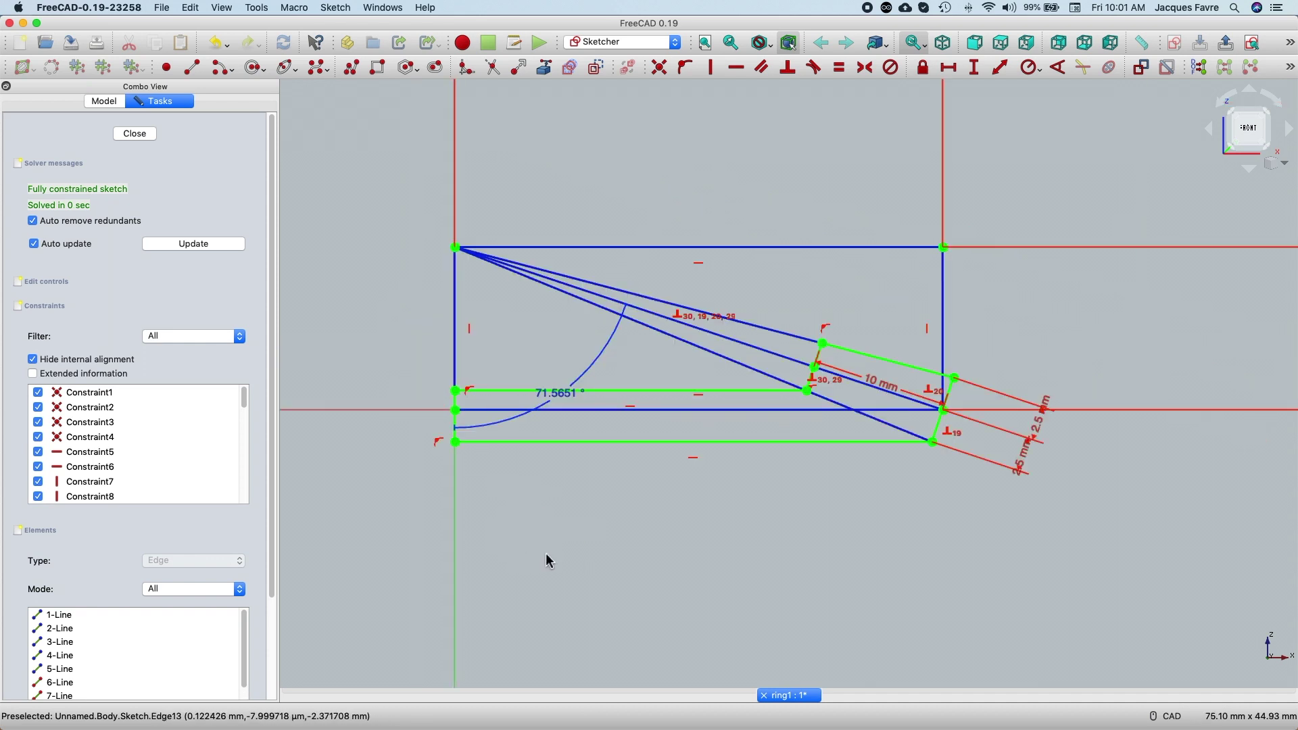
Step: Save the document and close the finished ring profile sketch
click(162, 8)
click(203, 101)
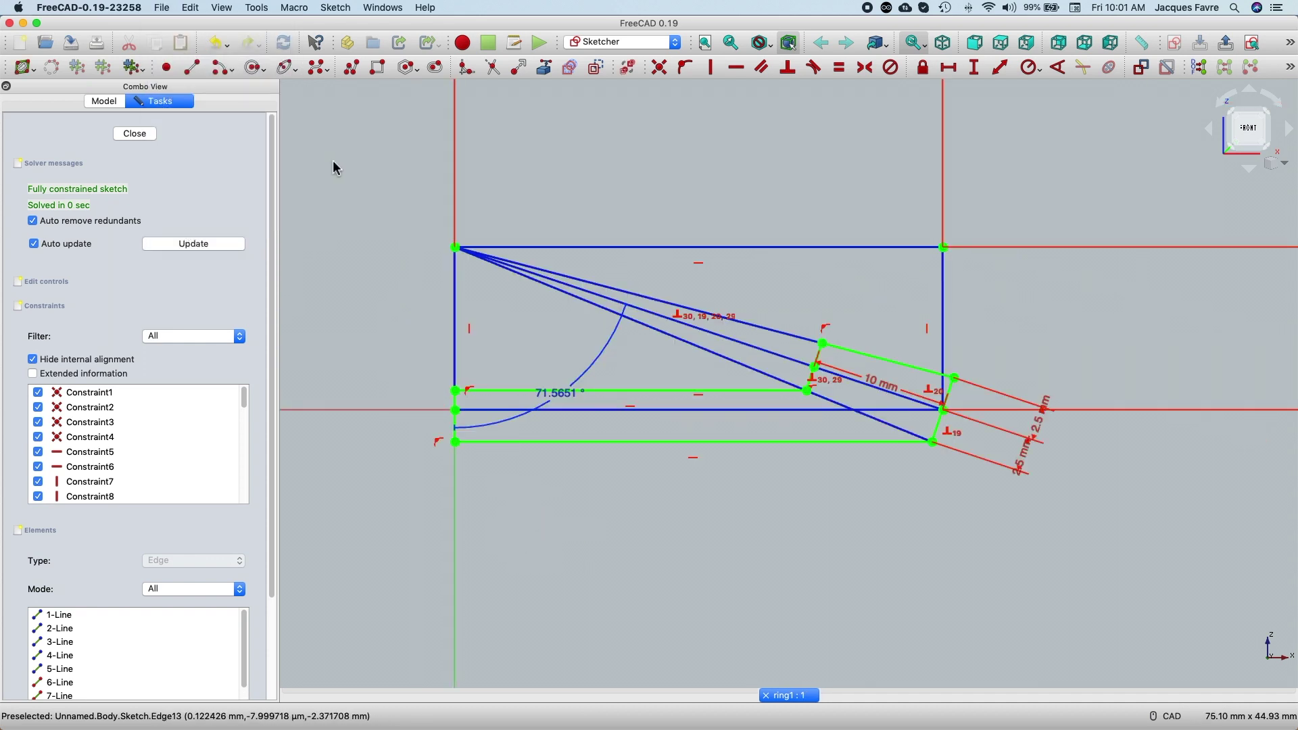
click(150, 137)
Step: Revolve the ring profile 360° about the vertical sketch axis and save the document
click(341, 67)
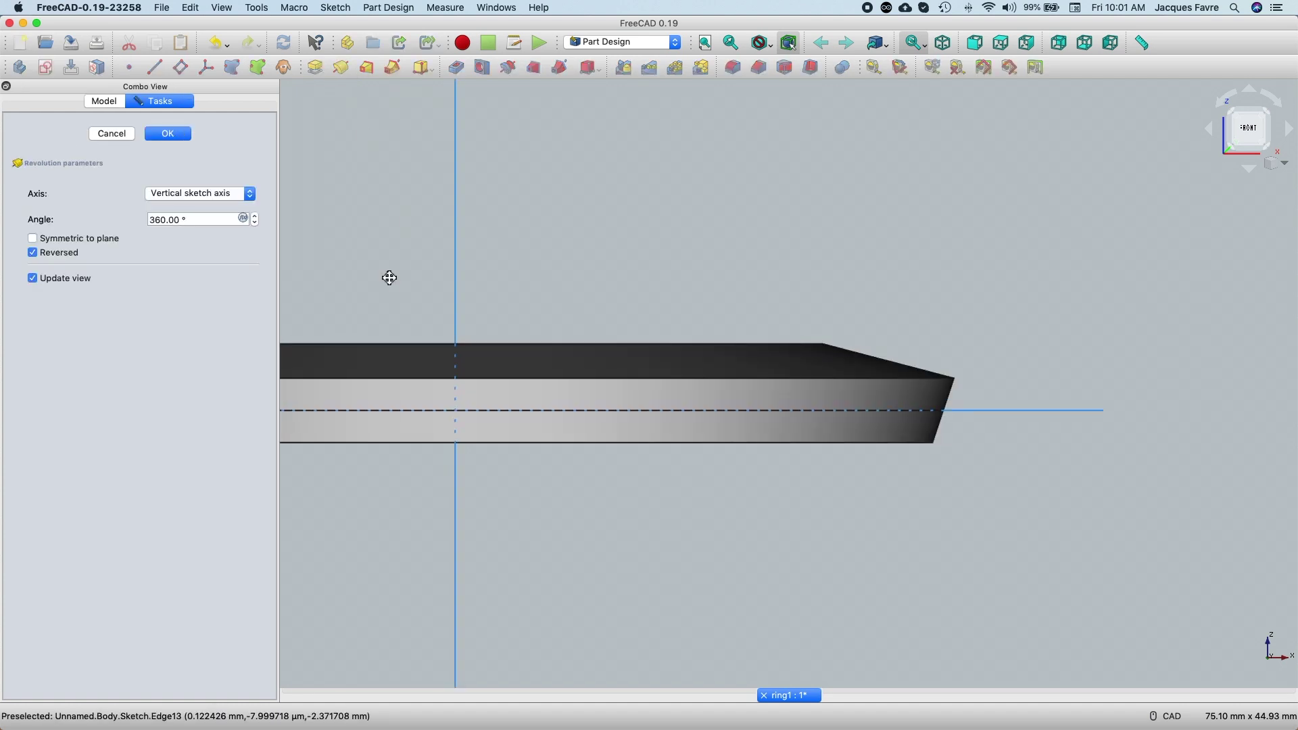
click(167, 133)
scroll(539, 237, down, 3)
middle_drag(538, 237, 539, 254)
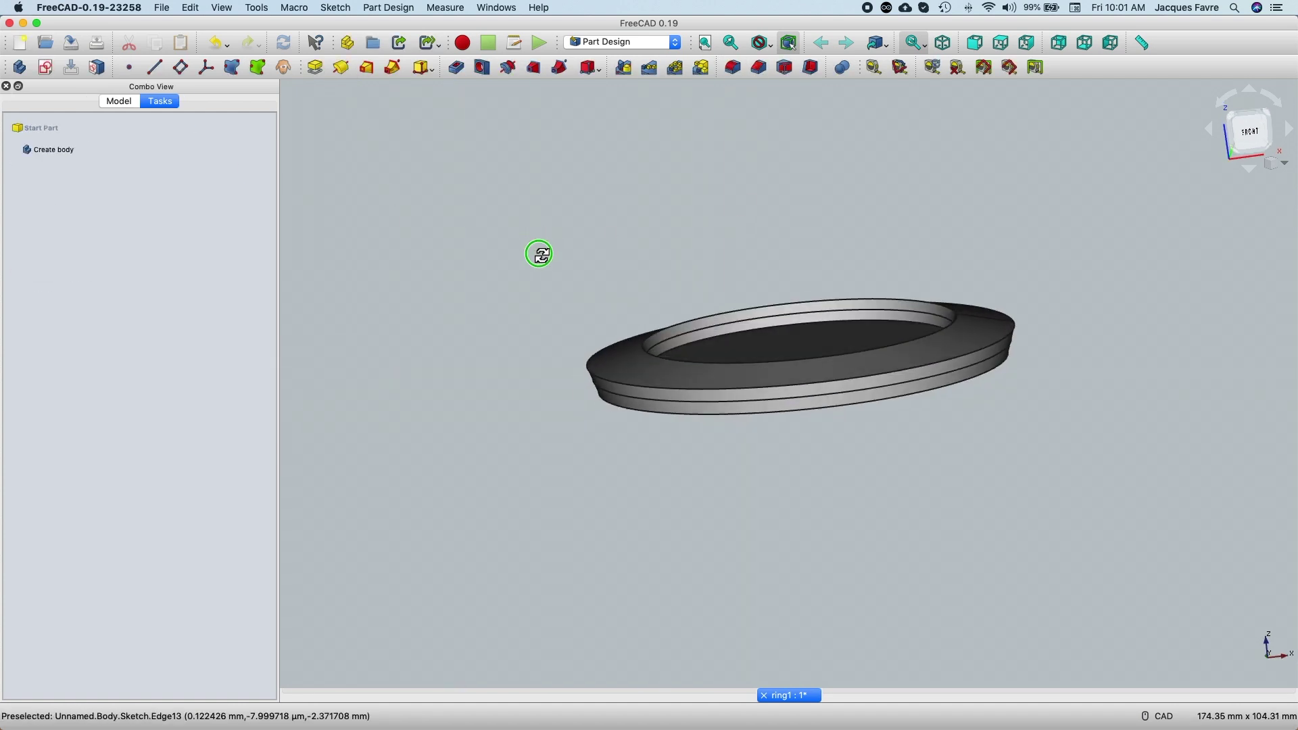
click(162, 7)
click(196, 99)
Step: Create a second body and add a bevel gear to it from the Gear workbench
click(125, 100)
click(21, 69)
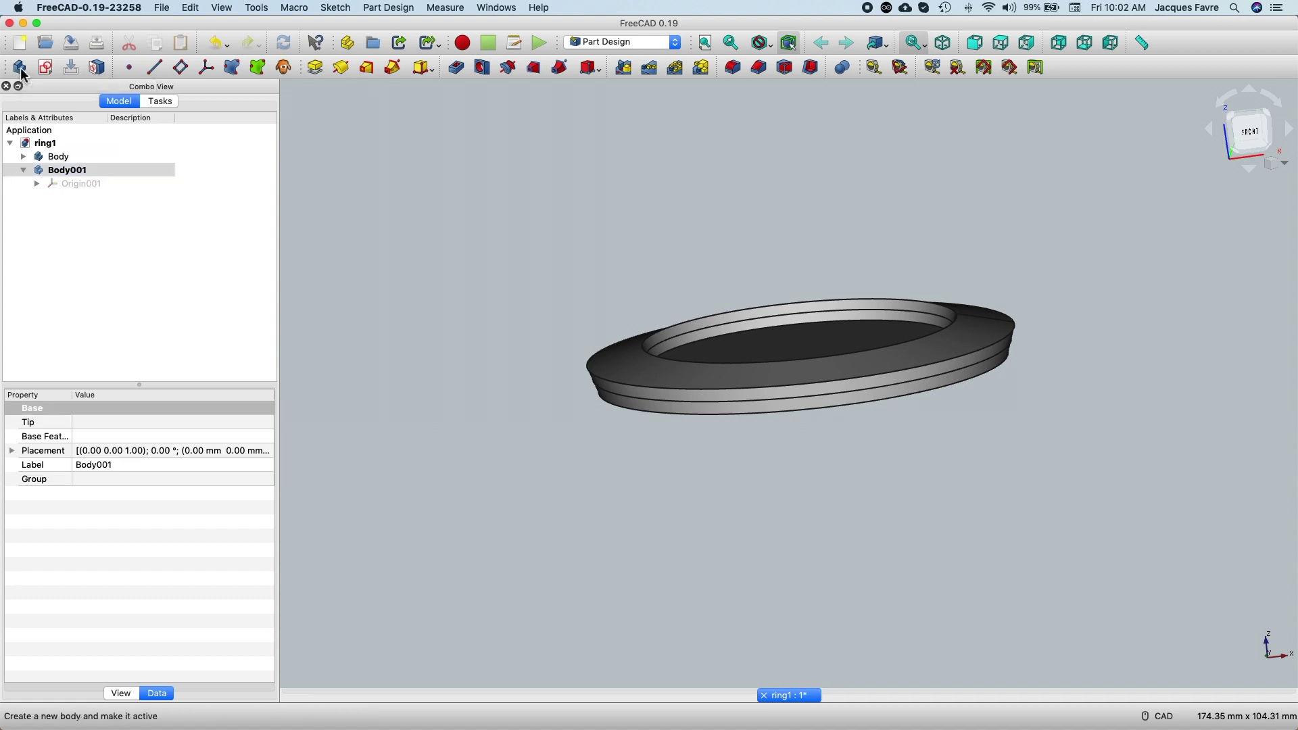
click(675, 42)
click(611, 120)
click(96, 67)
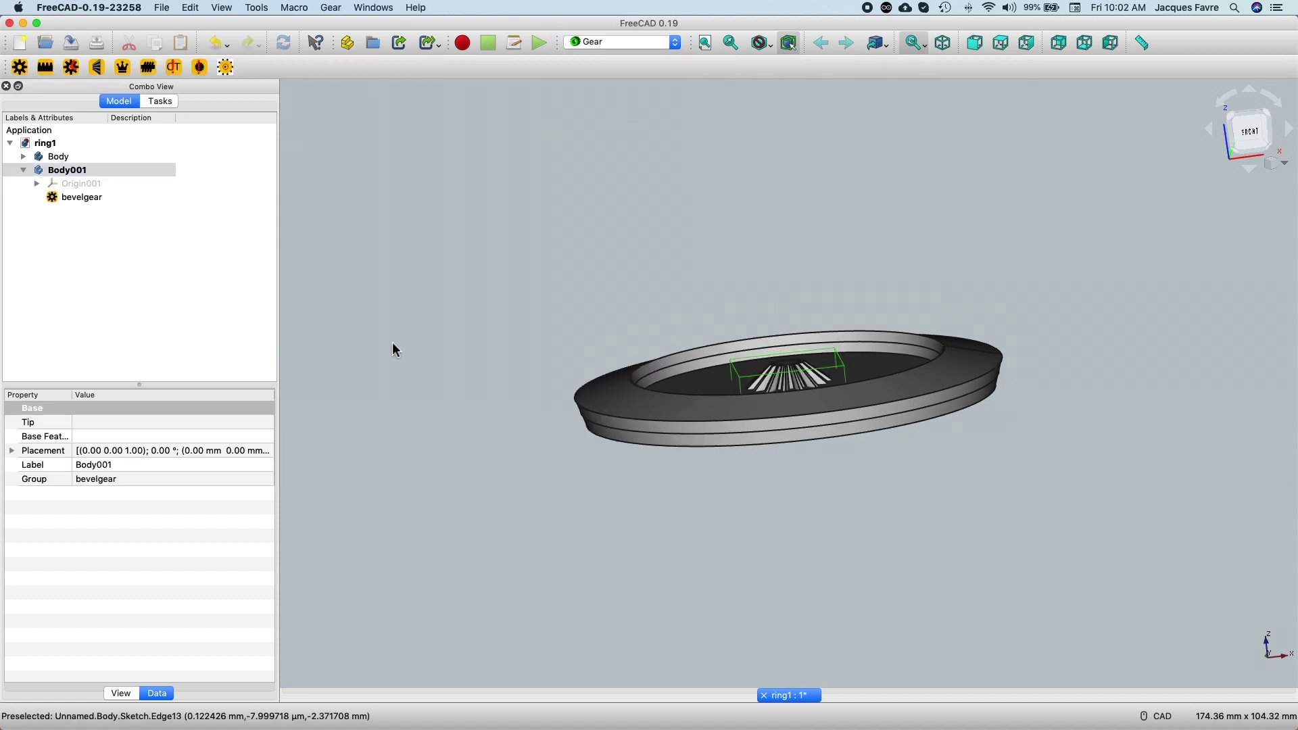
Step: Set the bevel gear to 36 teeth, a module of 2 mm and a pitch angle of 71.57°
click(82, 197)
click(140, 550)
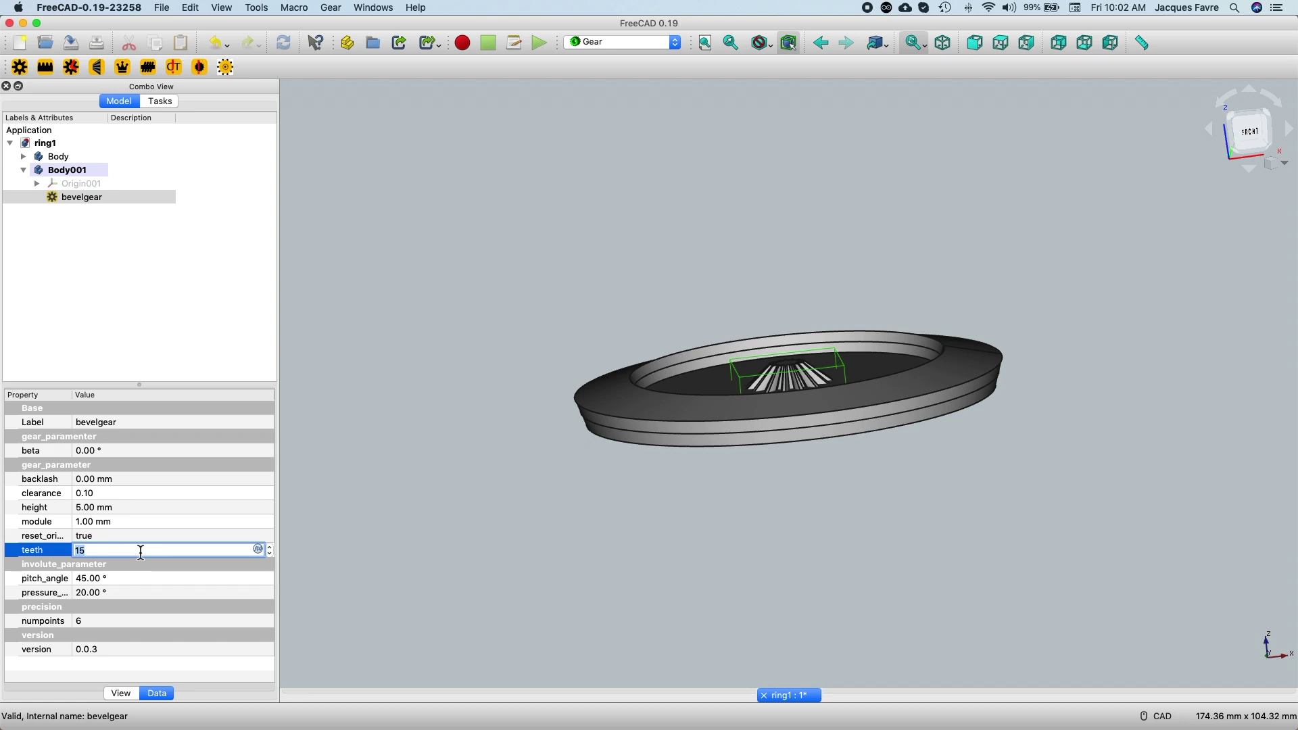
click(155, 523)
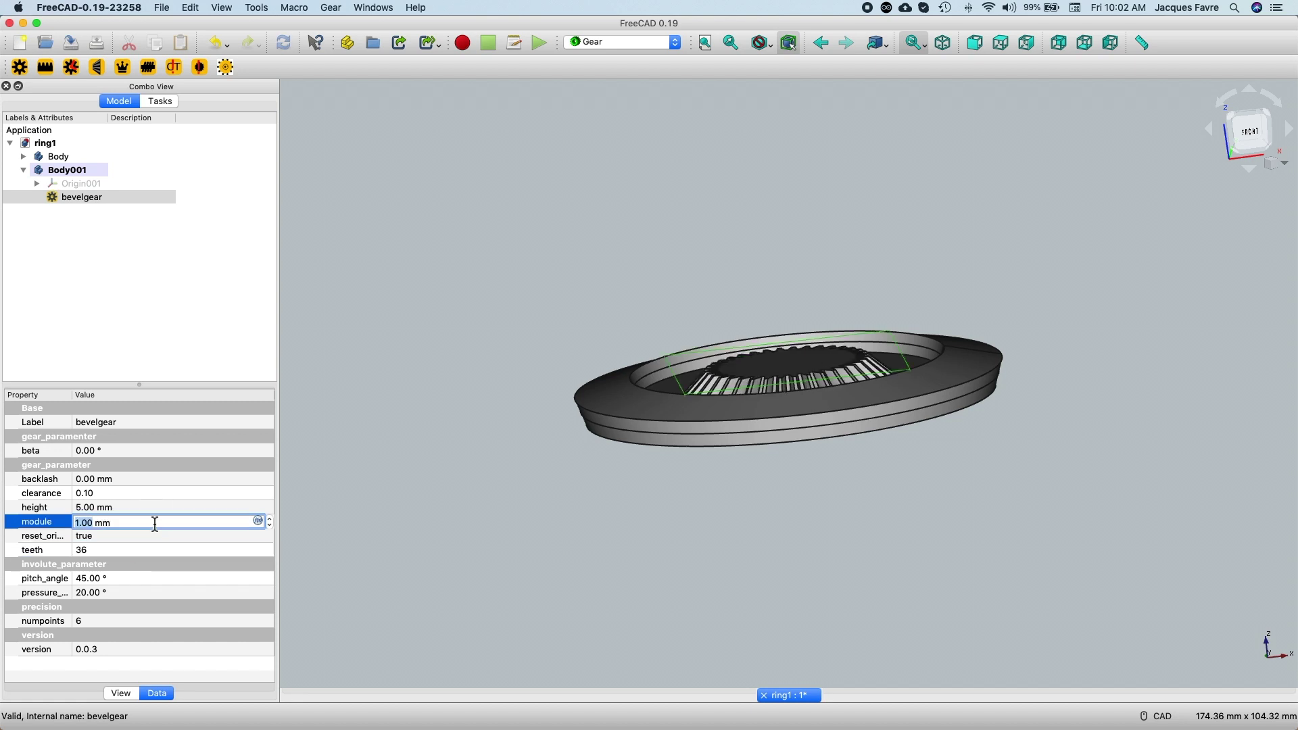
click(151, 579)
text(71.5651)
Step: Look at the reference image in Preview and return to FreeCAD
drag(0, 61, 449, 54)
drag(208, 73, 0, 108)
click(122, 7)
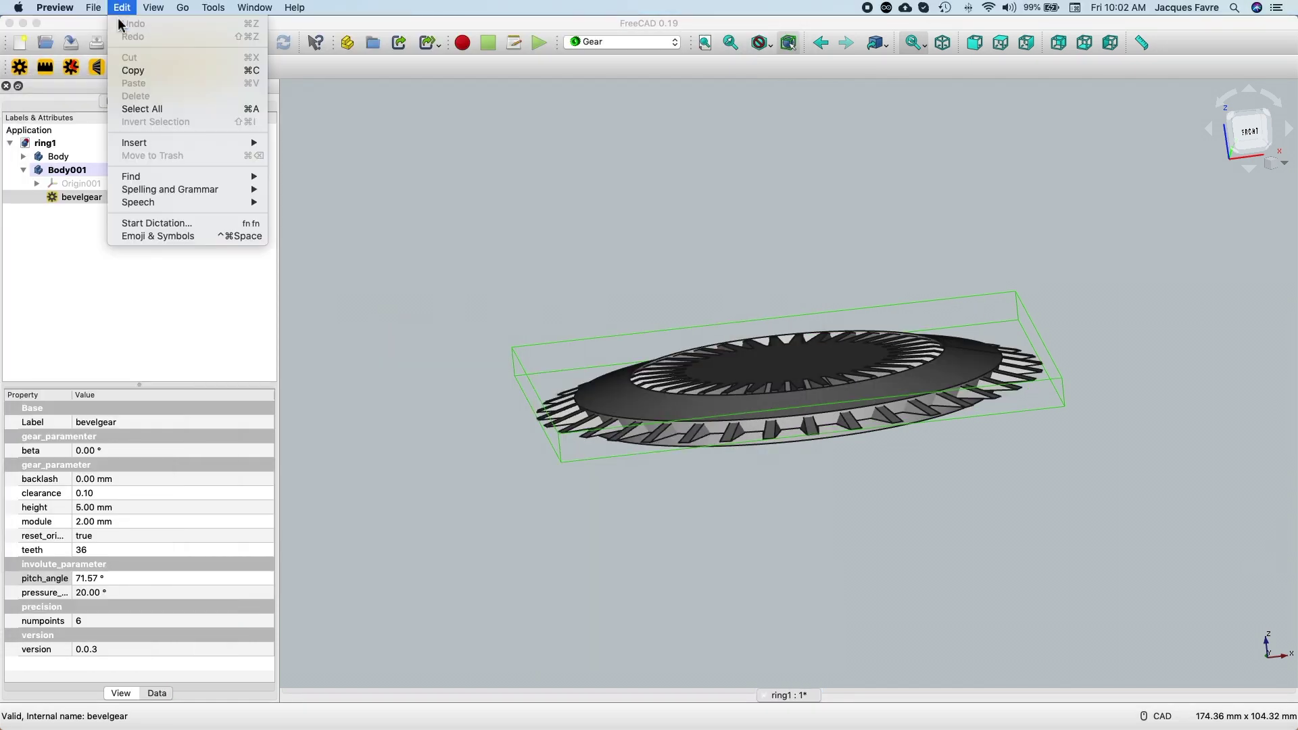
click(342, 196)
Step: Switch to the Part Design workbench and collapse both bodies in the model tree
click(622, 42)
click(612, 213)
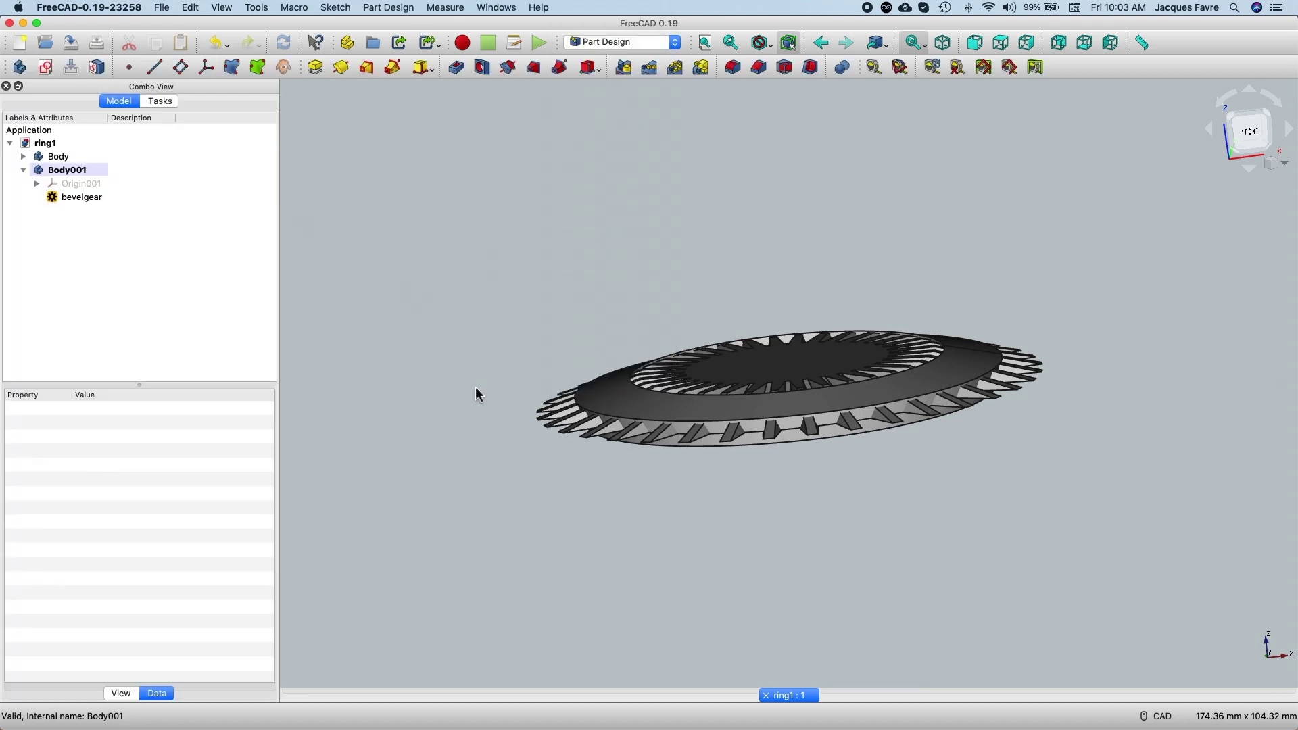
click(23, 159)
click(23, 159)
click(23, 169)
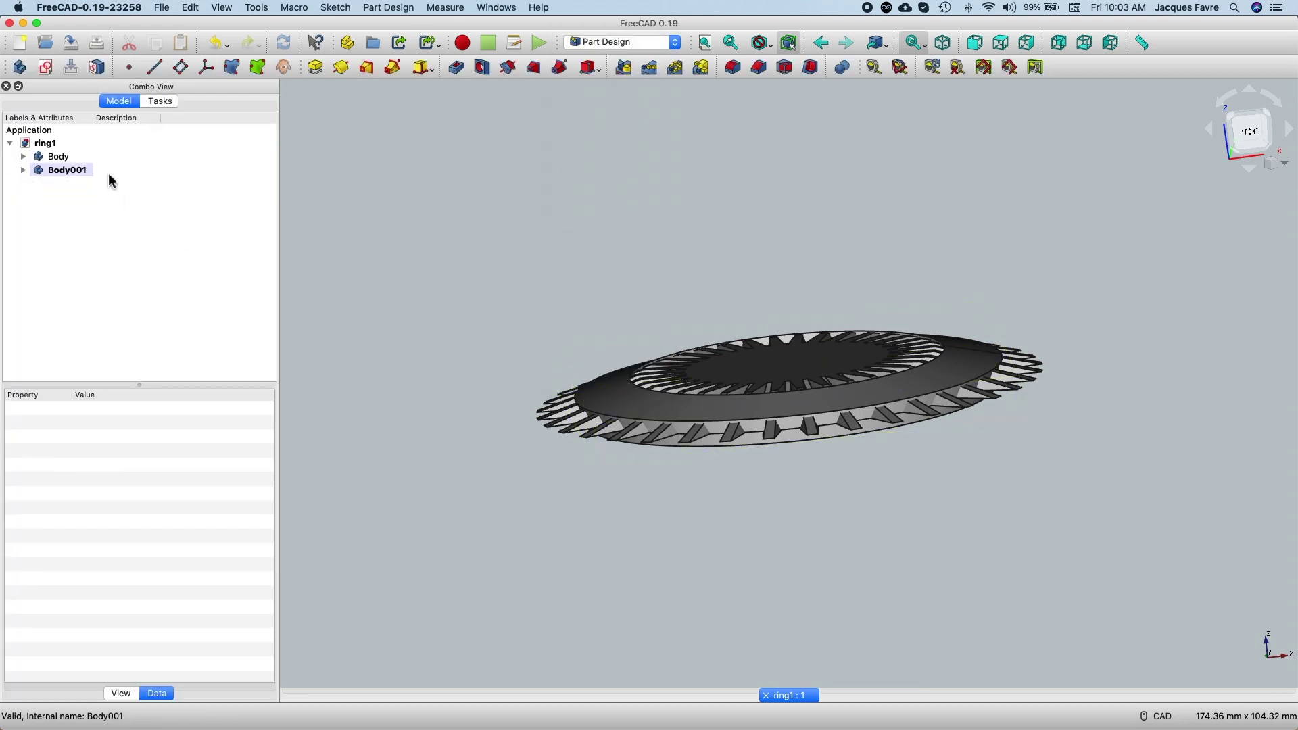
Step: Intersect the bevel gear body with the revolved ring body using a Boolean operation set to Common
click(95, 172)
click(841, 67)
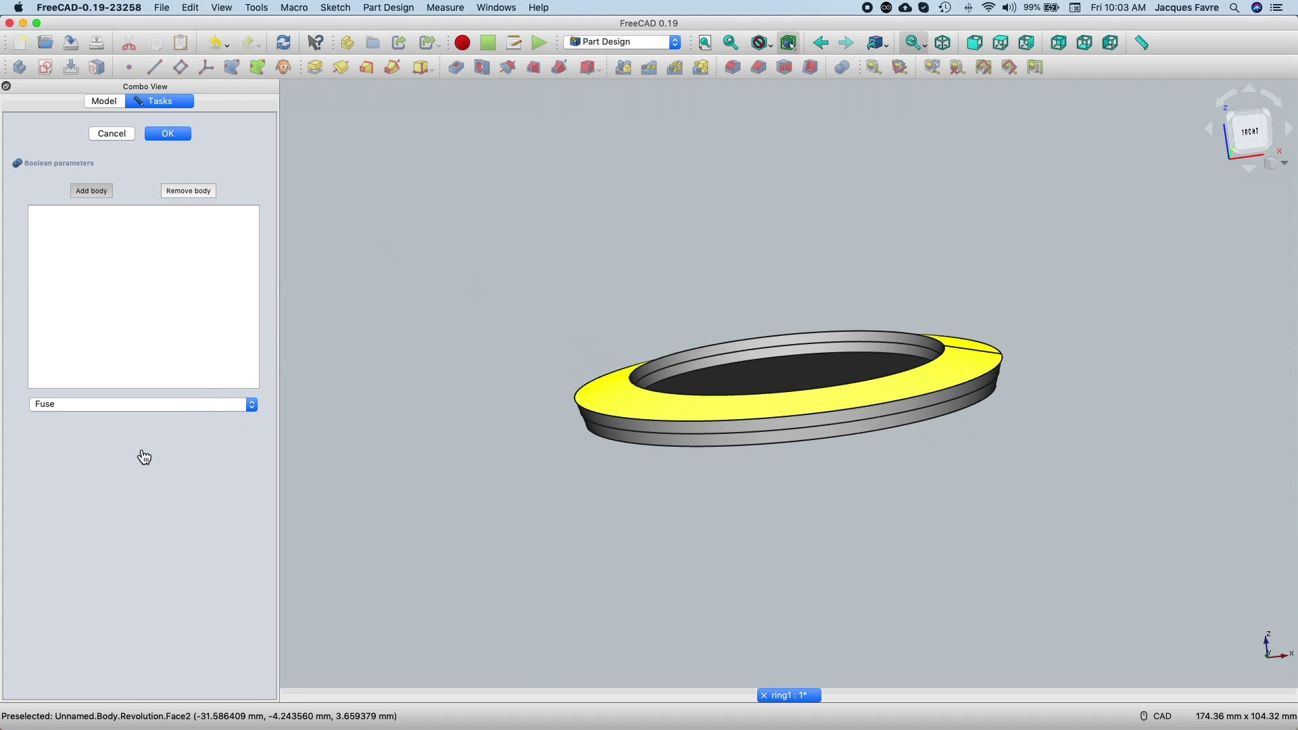
click(144, 404)
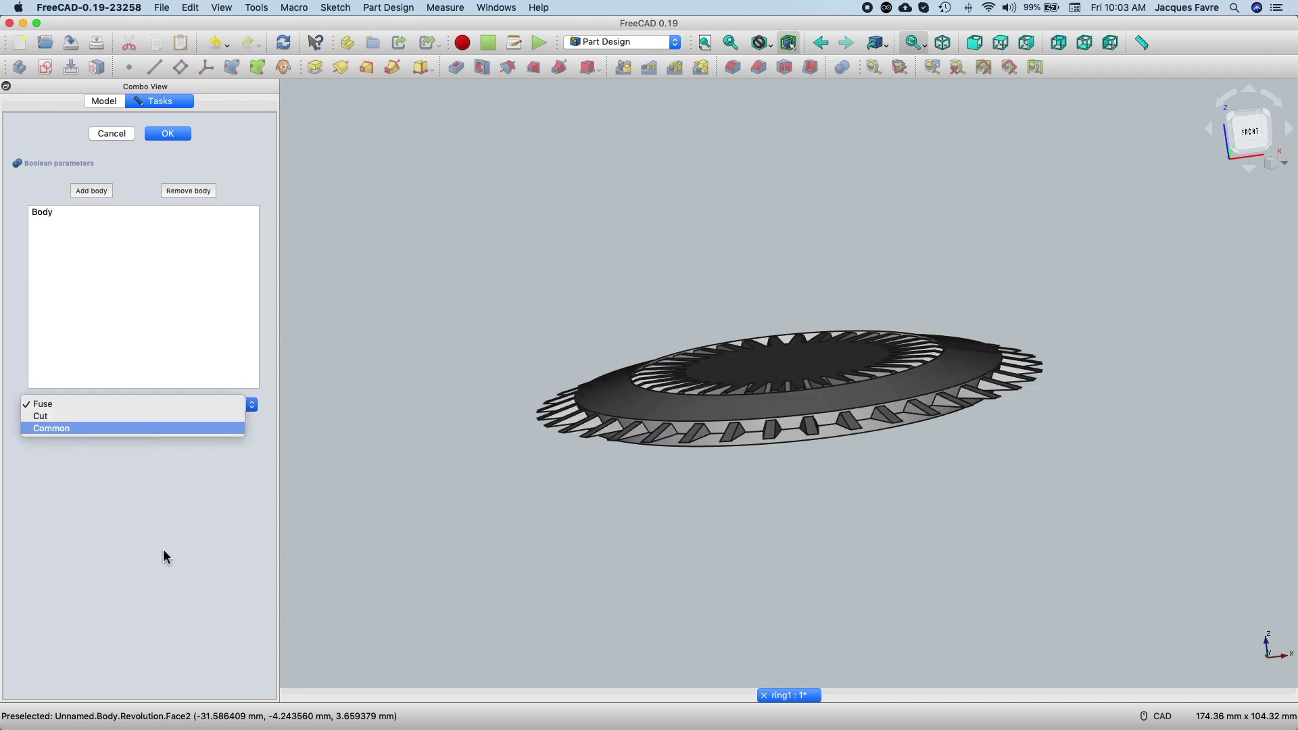
key(Return)
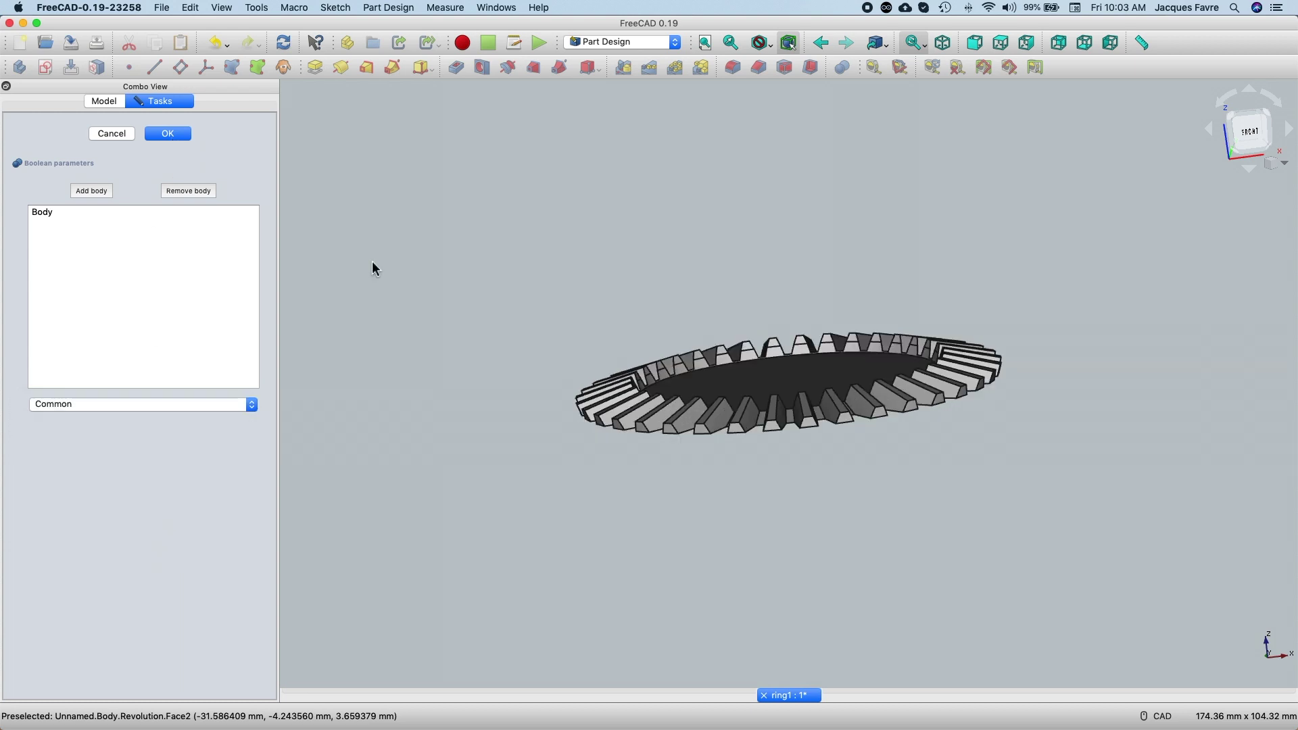
key(Return)
mouse_move(590, 322)
middle_down()
mouse_move(606, 275)
mouse_move(598, 370)
mouse_move(586, 266)
mouse_move(583, 336)
mouse_move(581, 325)
middle_up()
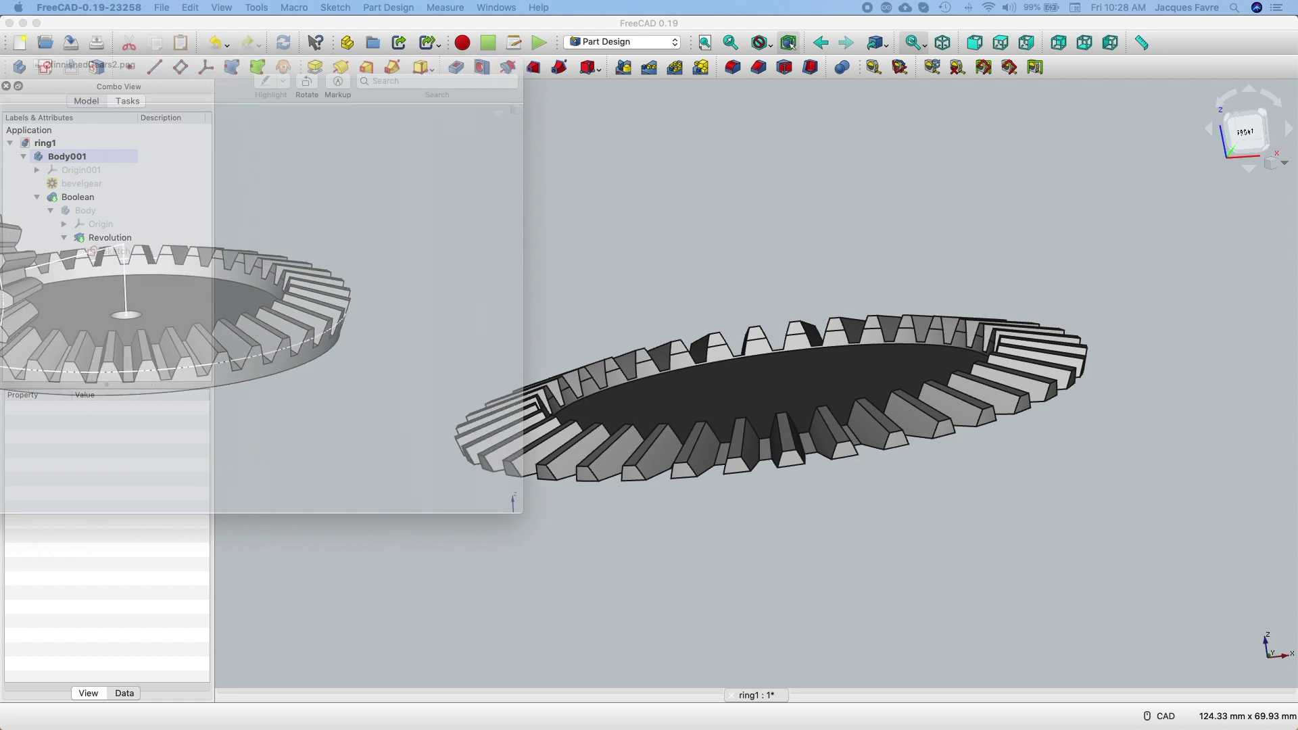
Step: Examine the reference images of the finished gear pair and the dimensioned layout sketch in Preview
drag(208, 75, 87, 79)
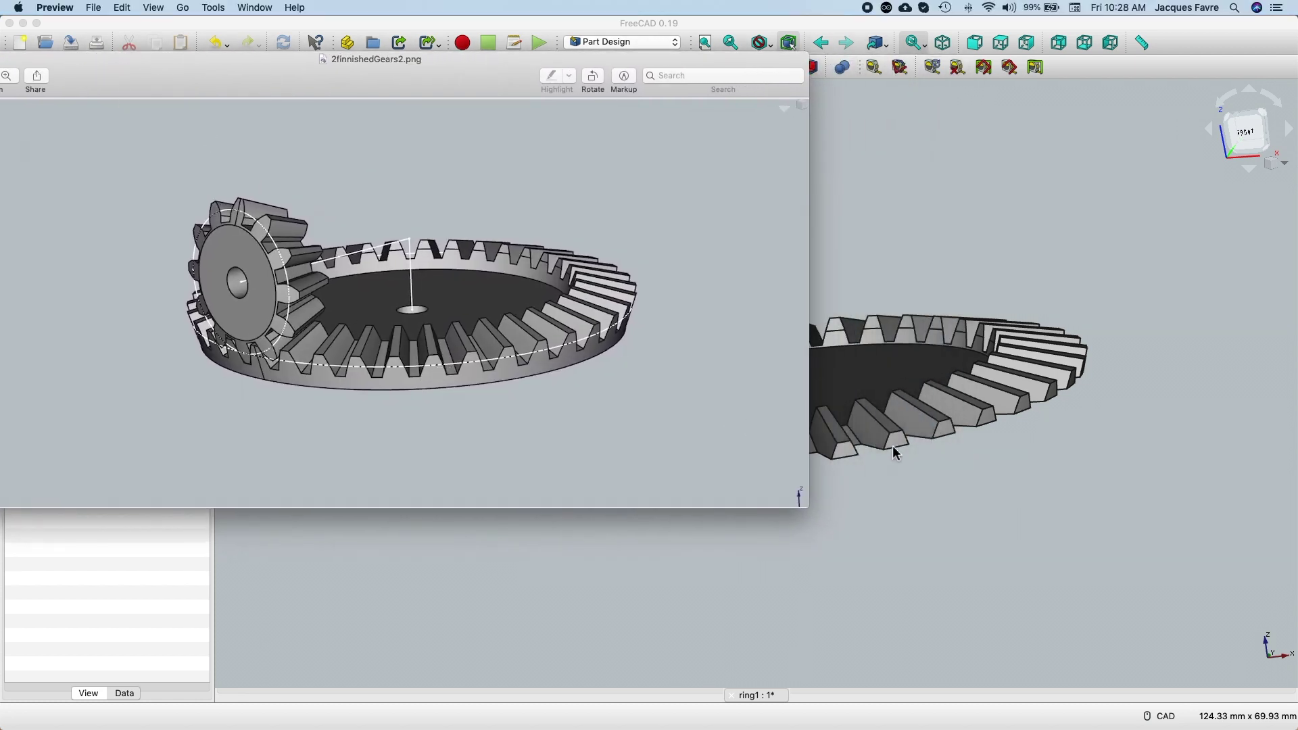
drag(483, 66, 0, 125)
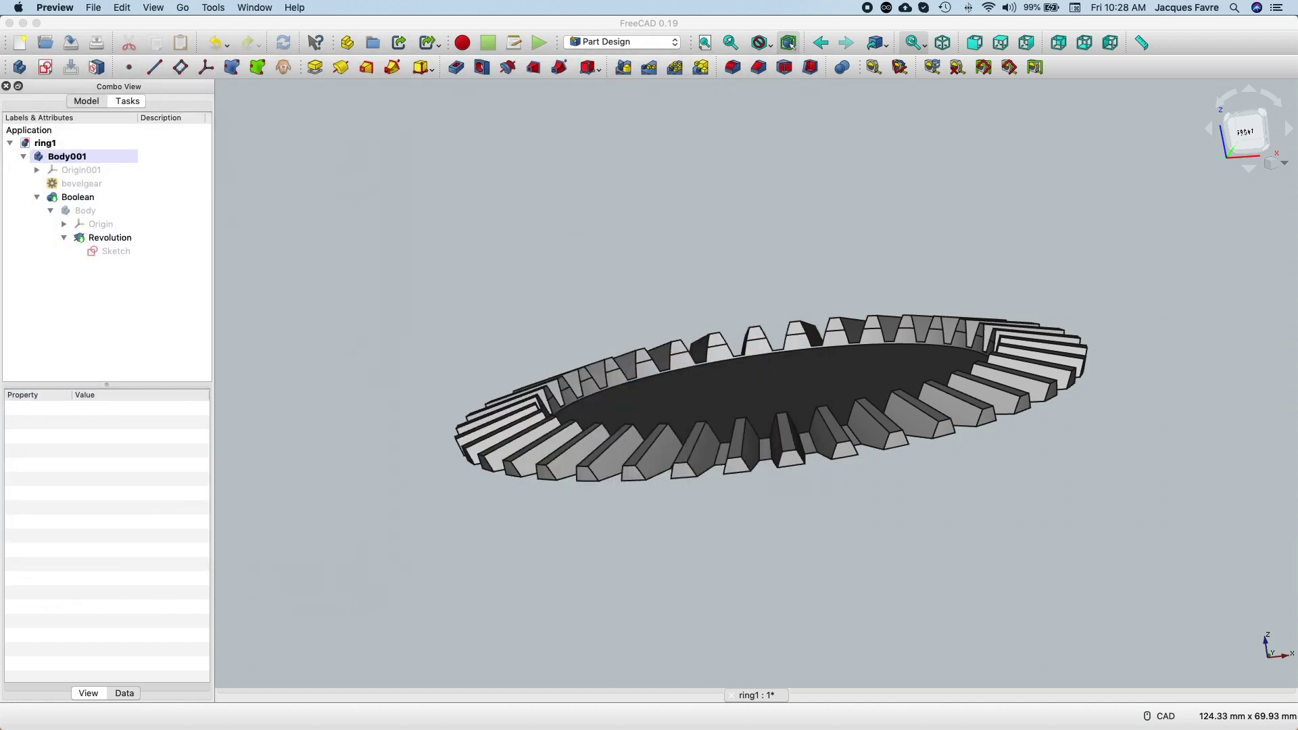
drag(0, 68, 196, 57)
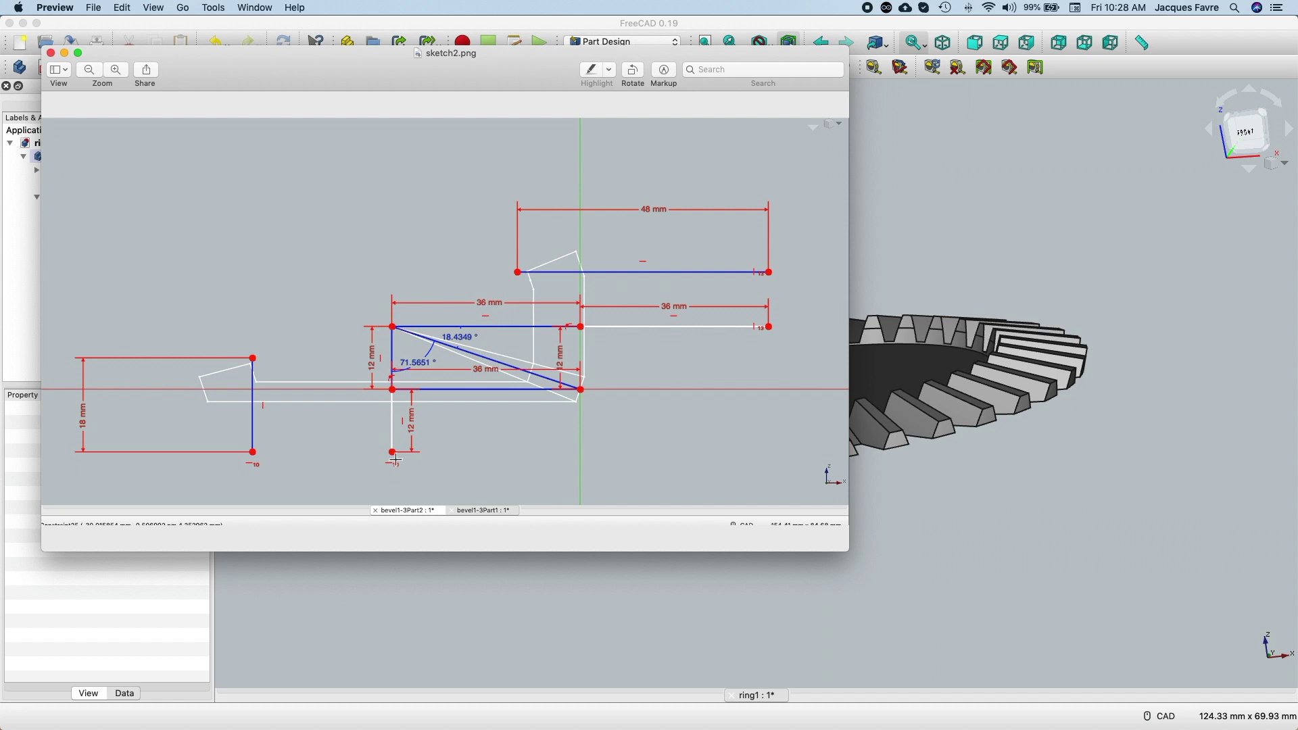
key(super+w)
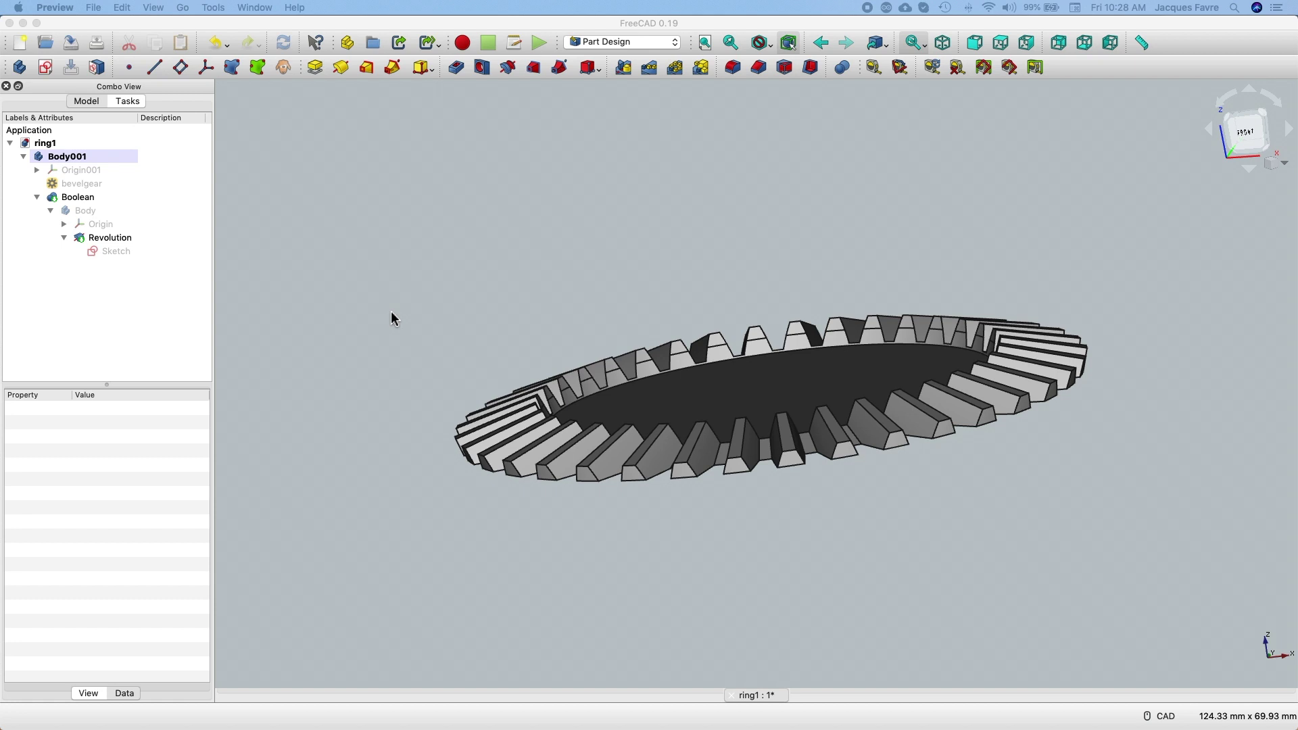
Step: Set the bevel gear's module to 4 mm and height to 18 mm, displaying it instead of the Boolean result
click(1256, 153)
click(118, 184)
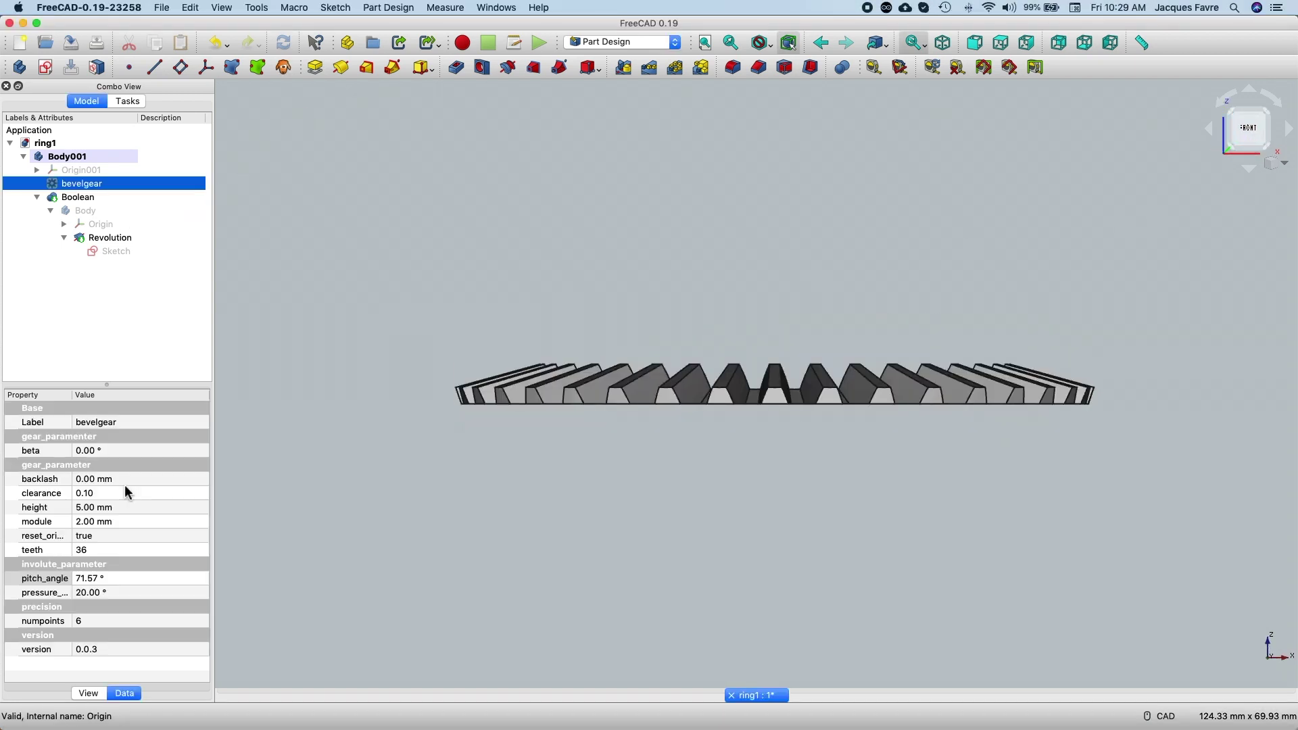
click(131, 523)
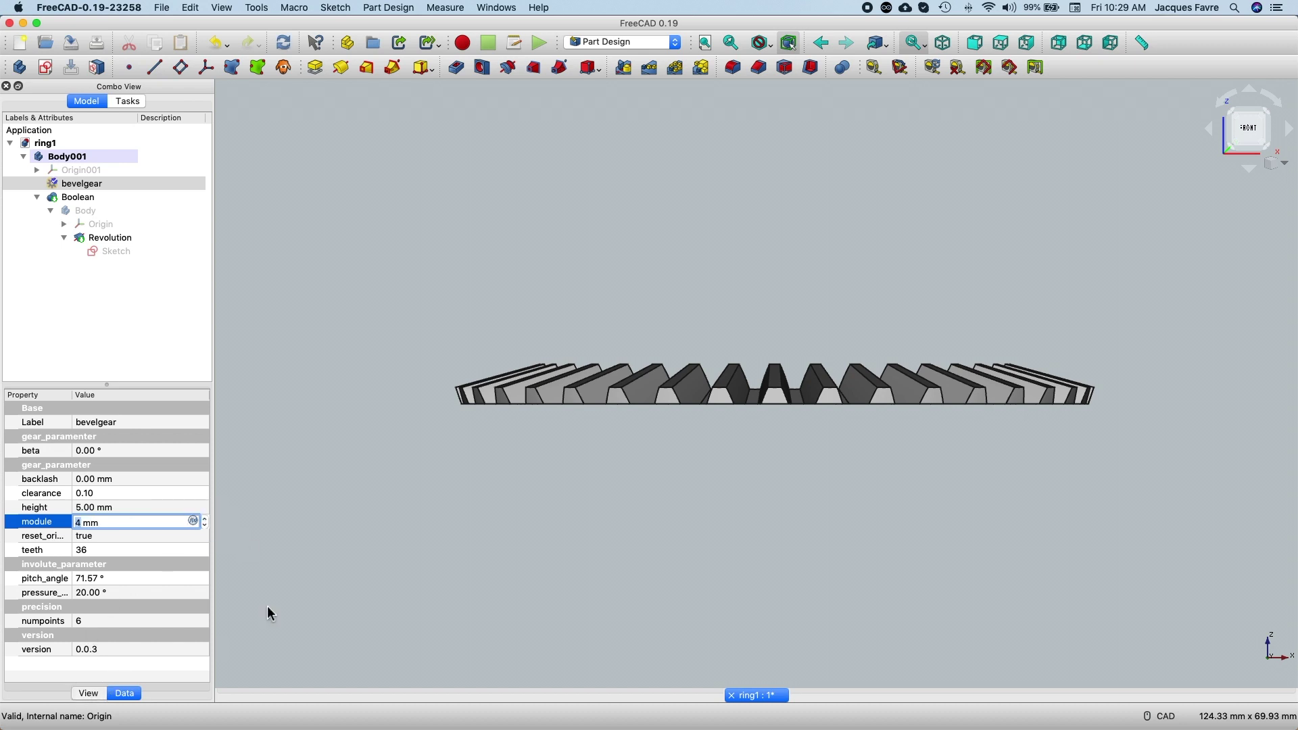
key(Return)
click(128, 507)
text(18)
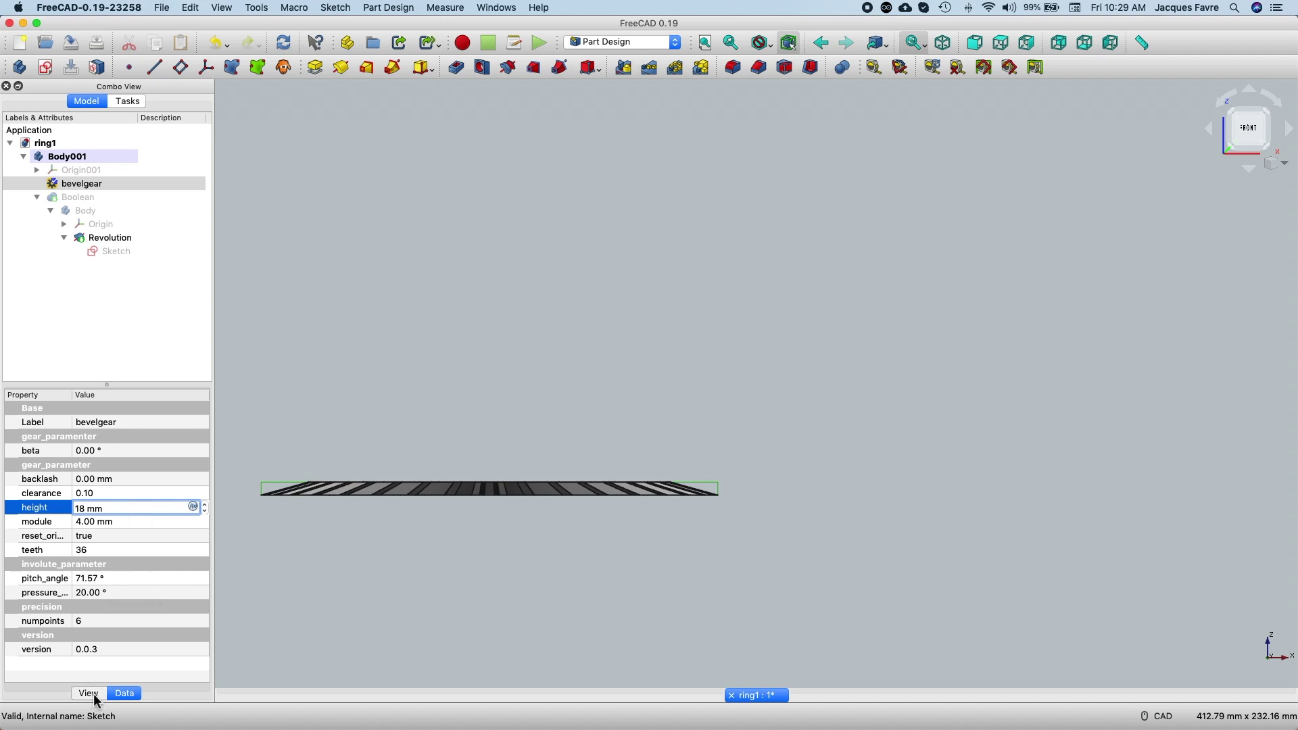
key(Return)
middle_drag(394, 636, 611, 610)
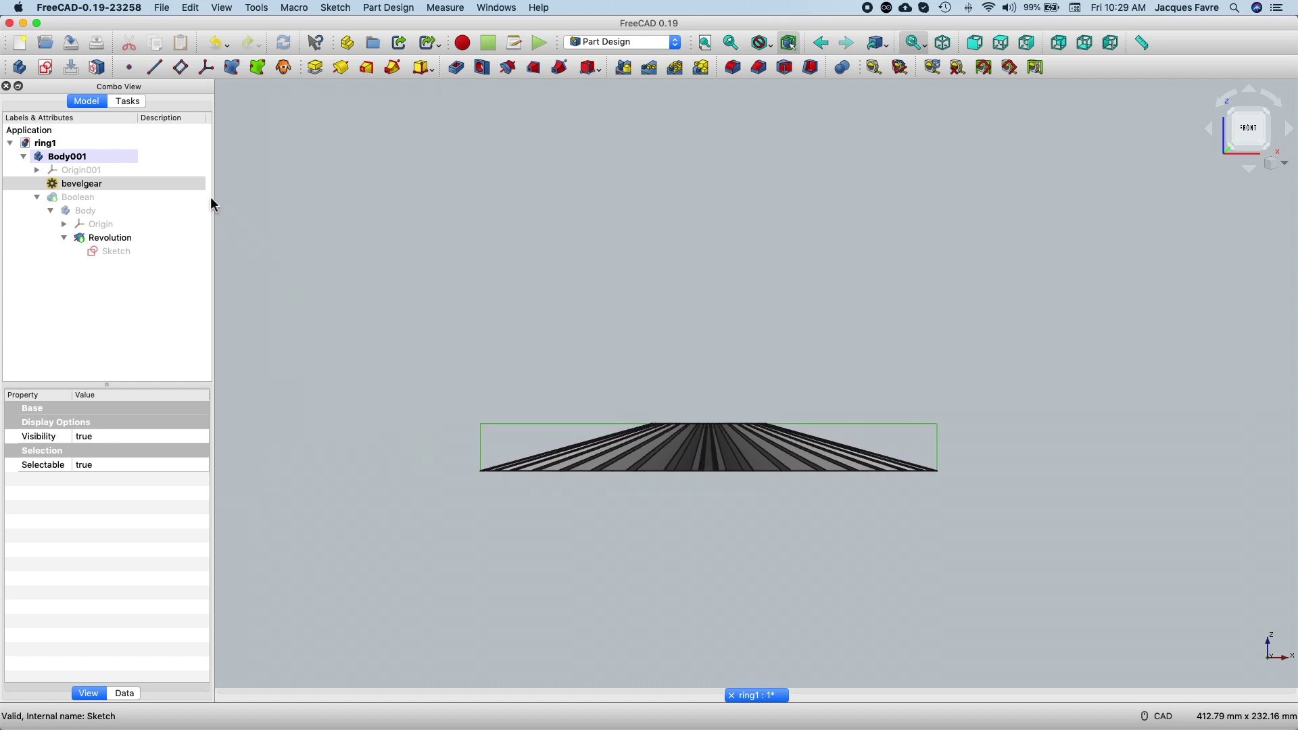
Step: Delete the Boolean feature from the bevel gear body
click(134, 198)
right_click(131, 197)
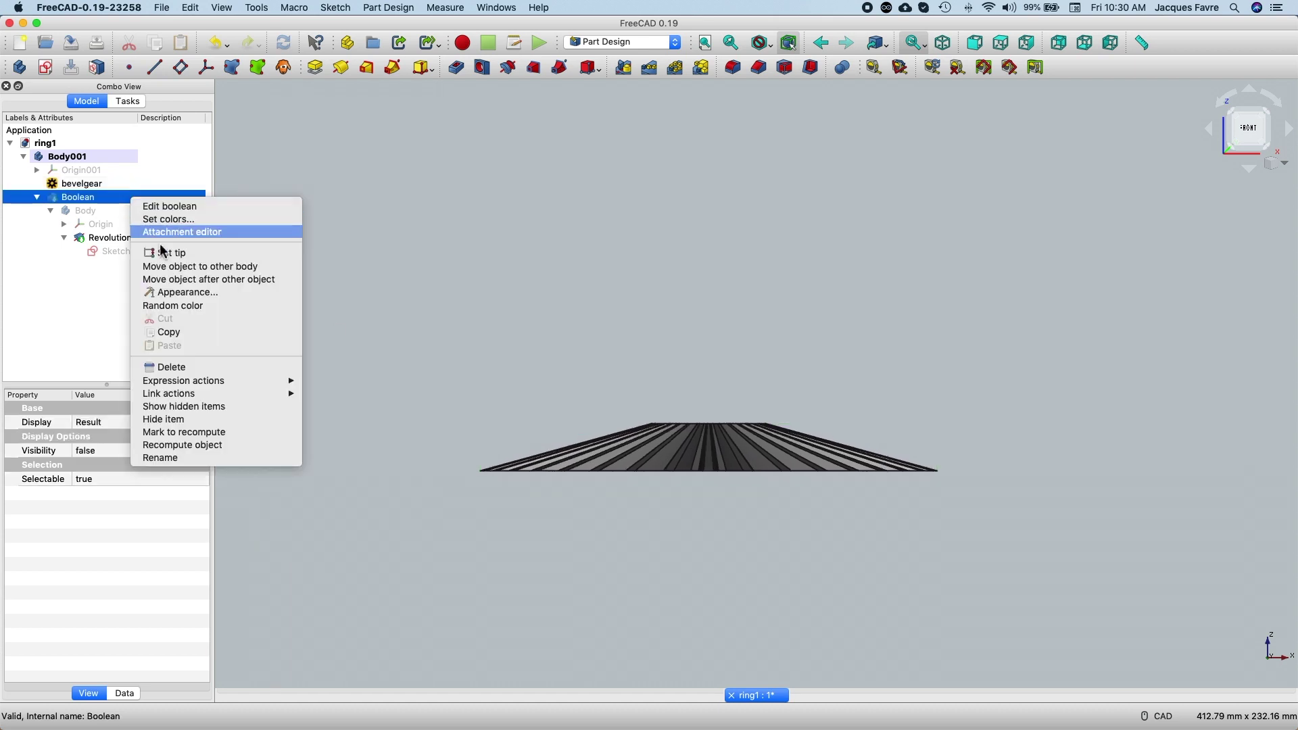
click(182, 367)
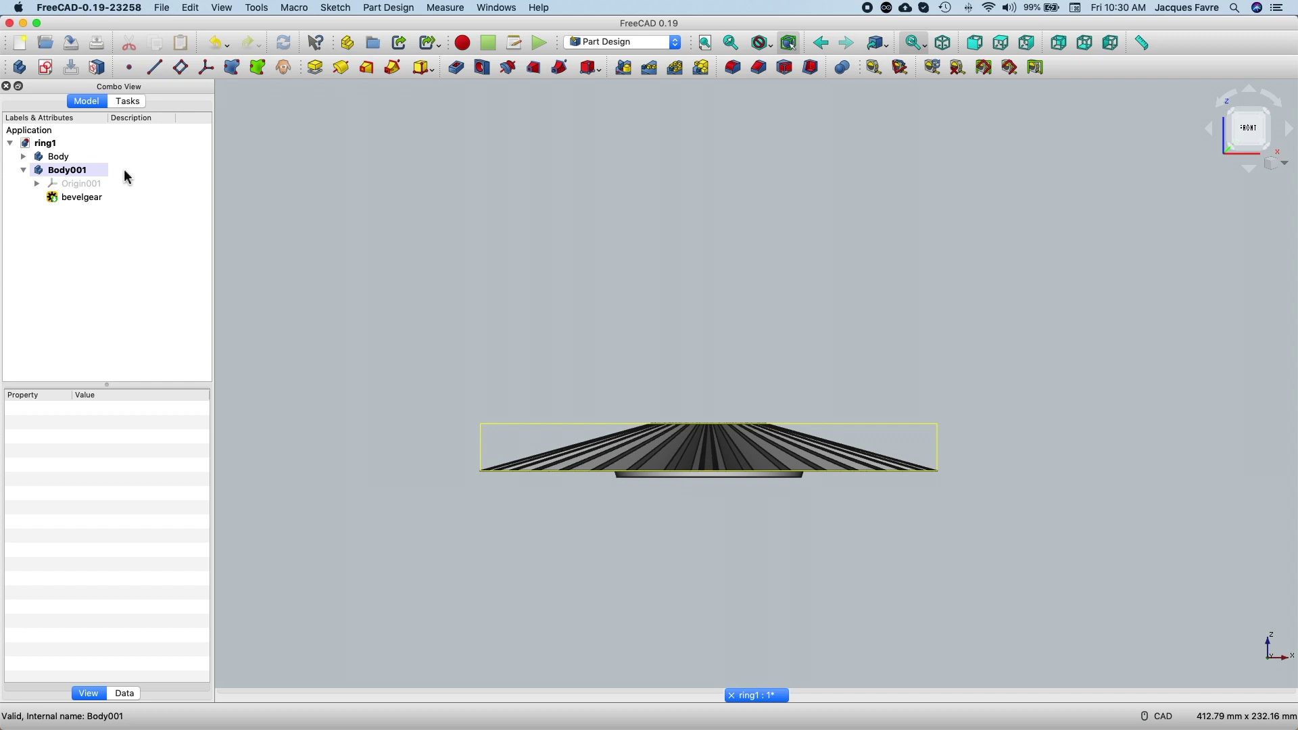
Step: Set the Z translation of the bevel gear body's placement to -12 mm
click(125, 169)
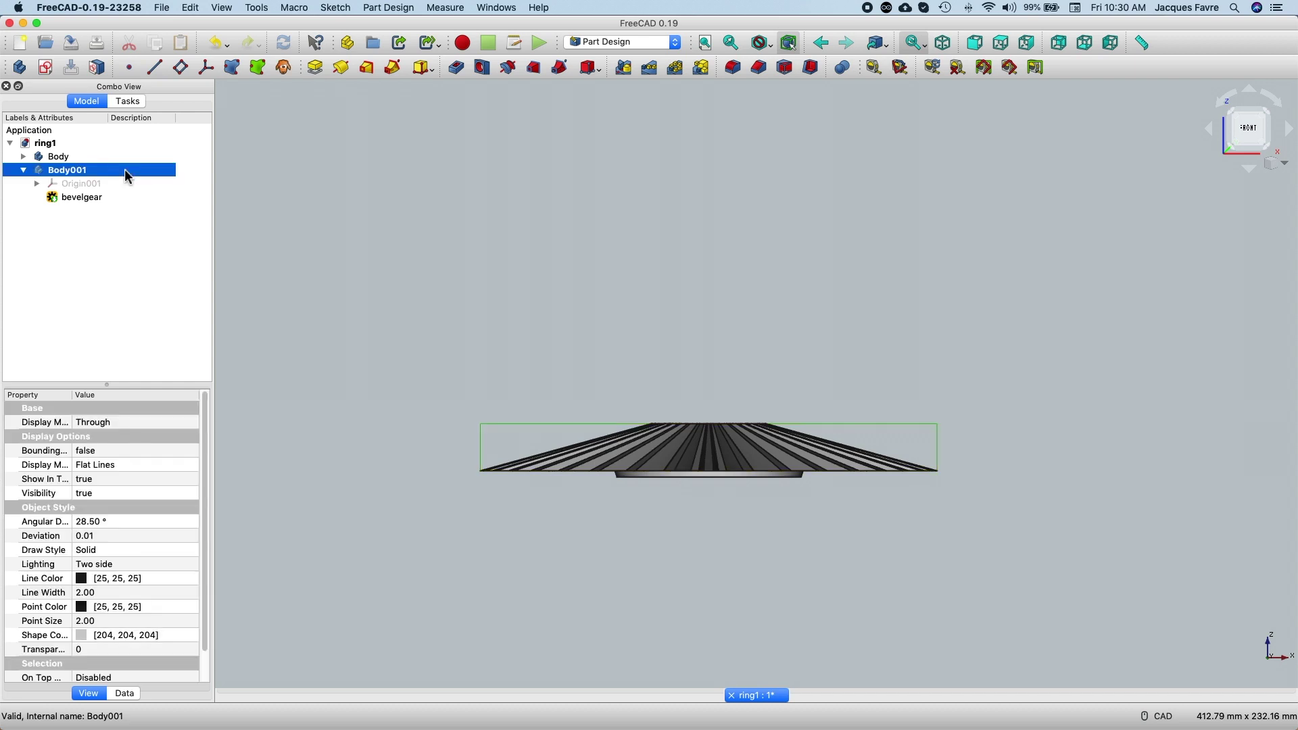
click(135, 693)
click(205, 449)
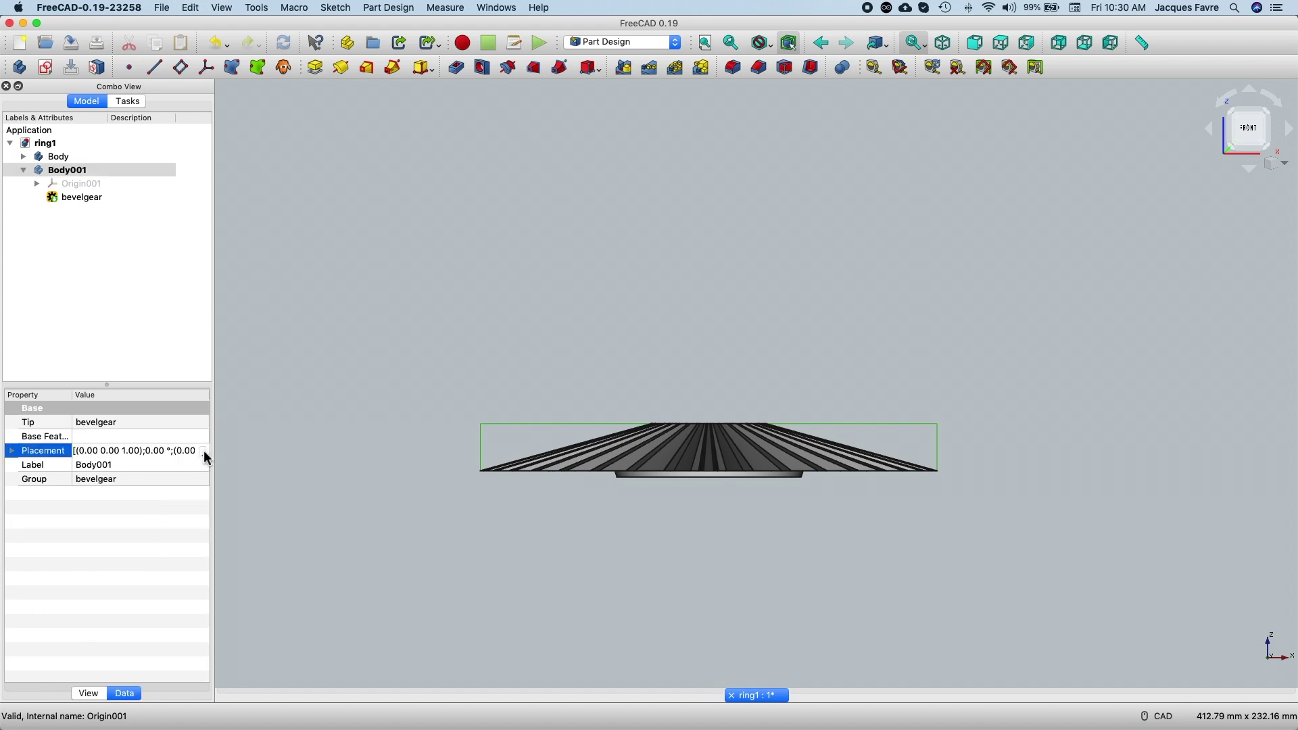
click(205, 450)
drag(214, 271, 304, 275)
click(140, 211)
drag(140, 210, 140, 210)
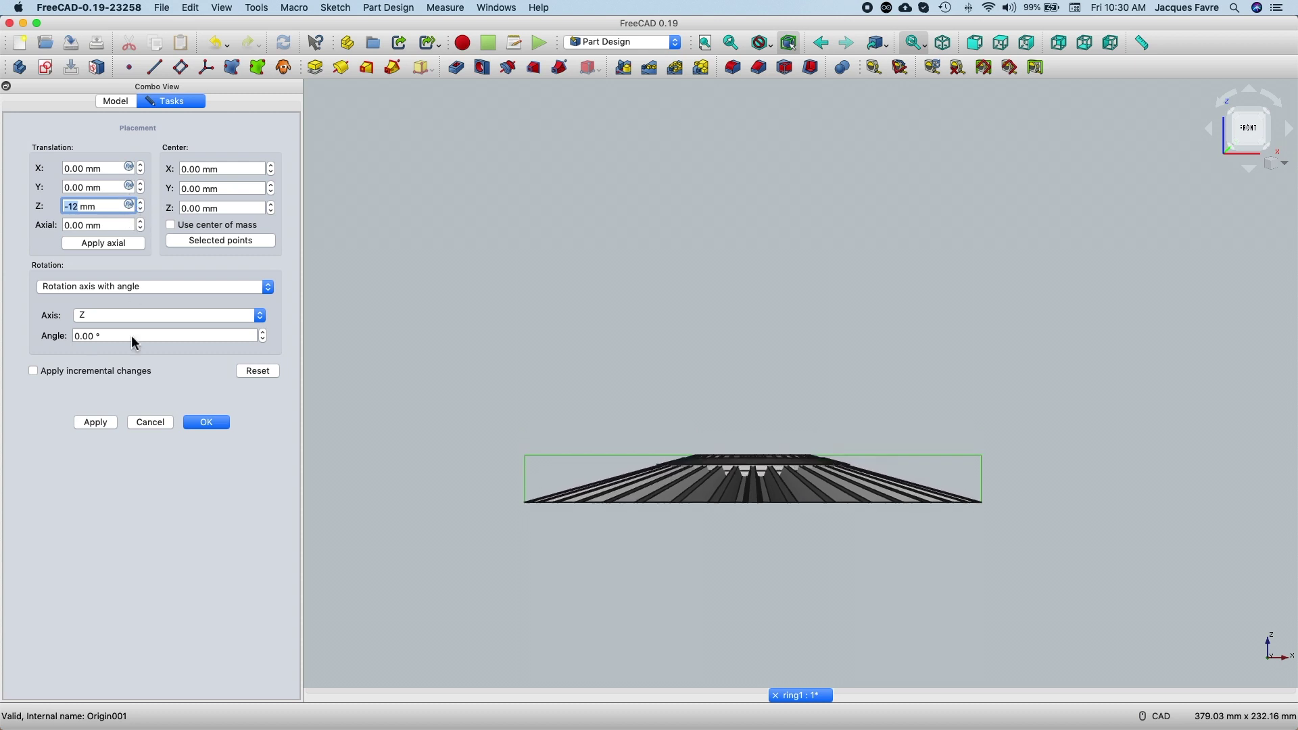
click(206, 422)
scroll(793, 502, down, 2)
scroll(794, 502, up, 8)
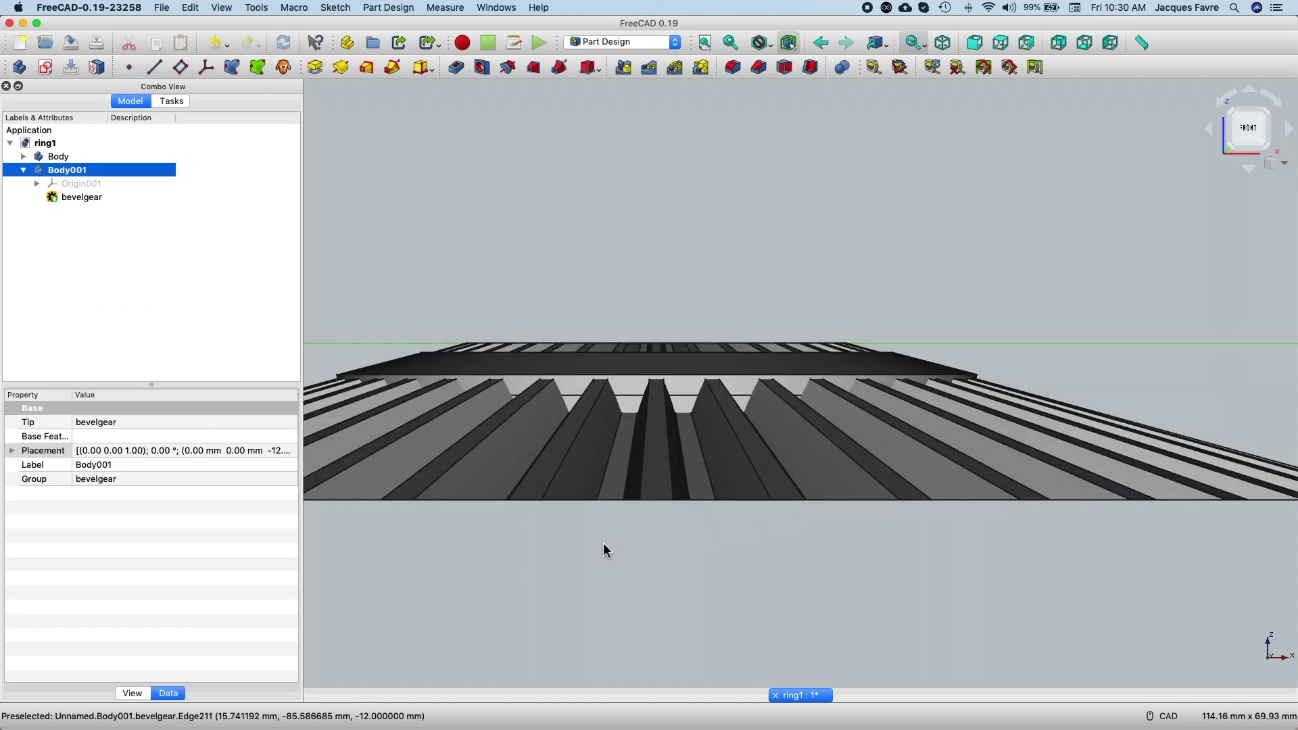
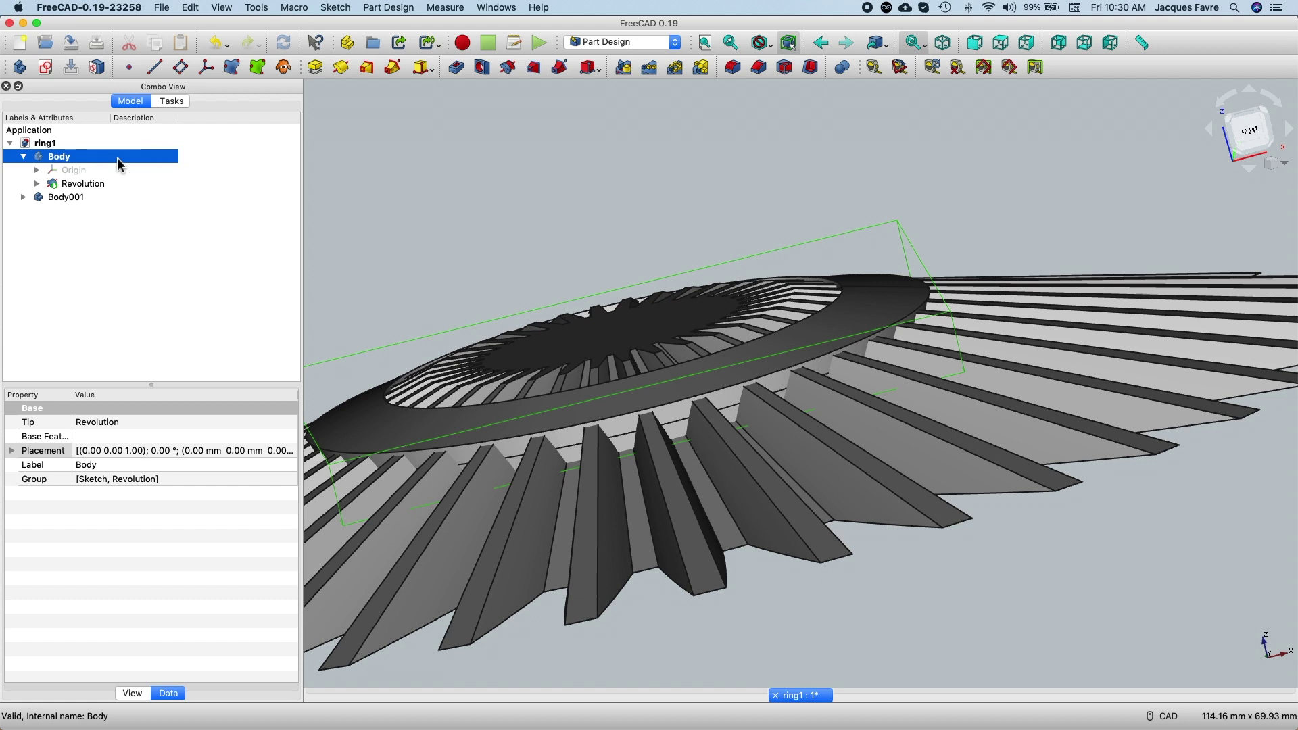
Step: Combine the ring body with the bevel gear body Body001 using a Common Boolean operation
click(842, 68)
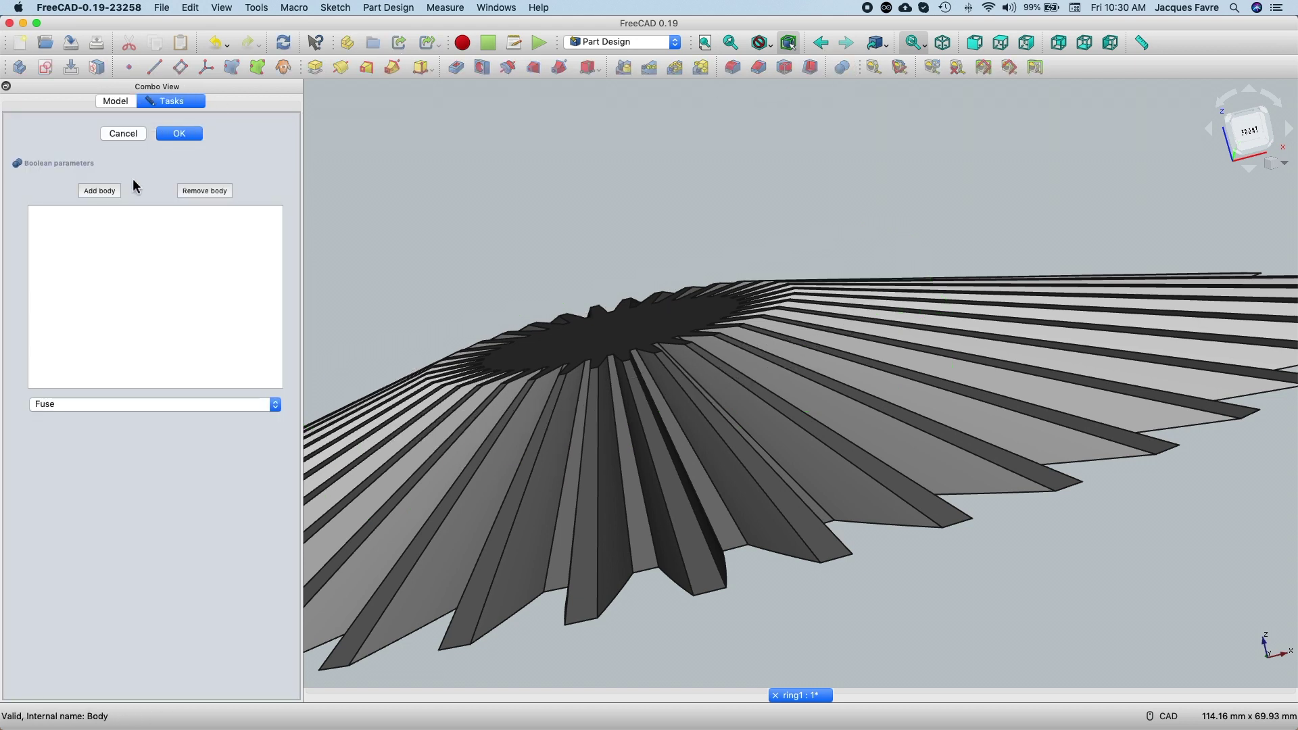
click(439, 490)
click(196, 404)
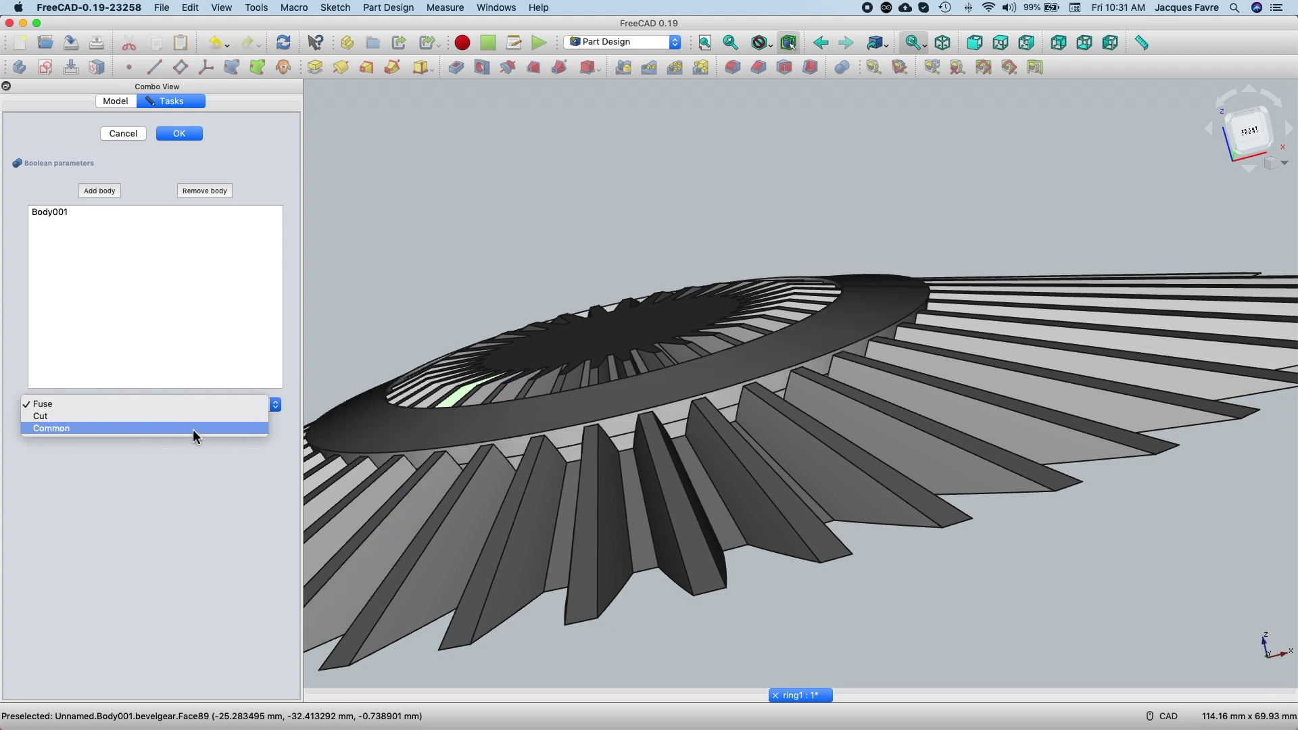
key(Return)
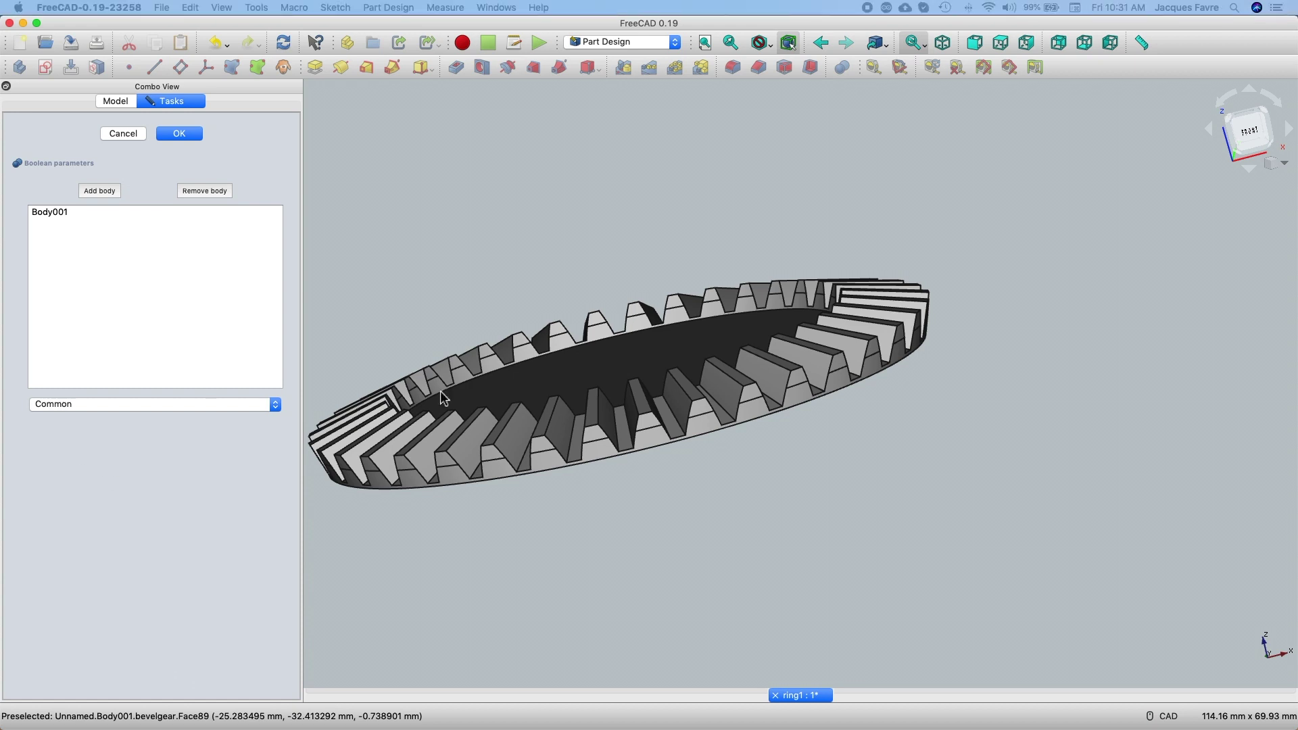
key(Return)
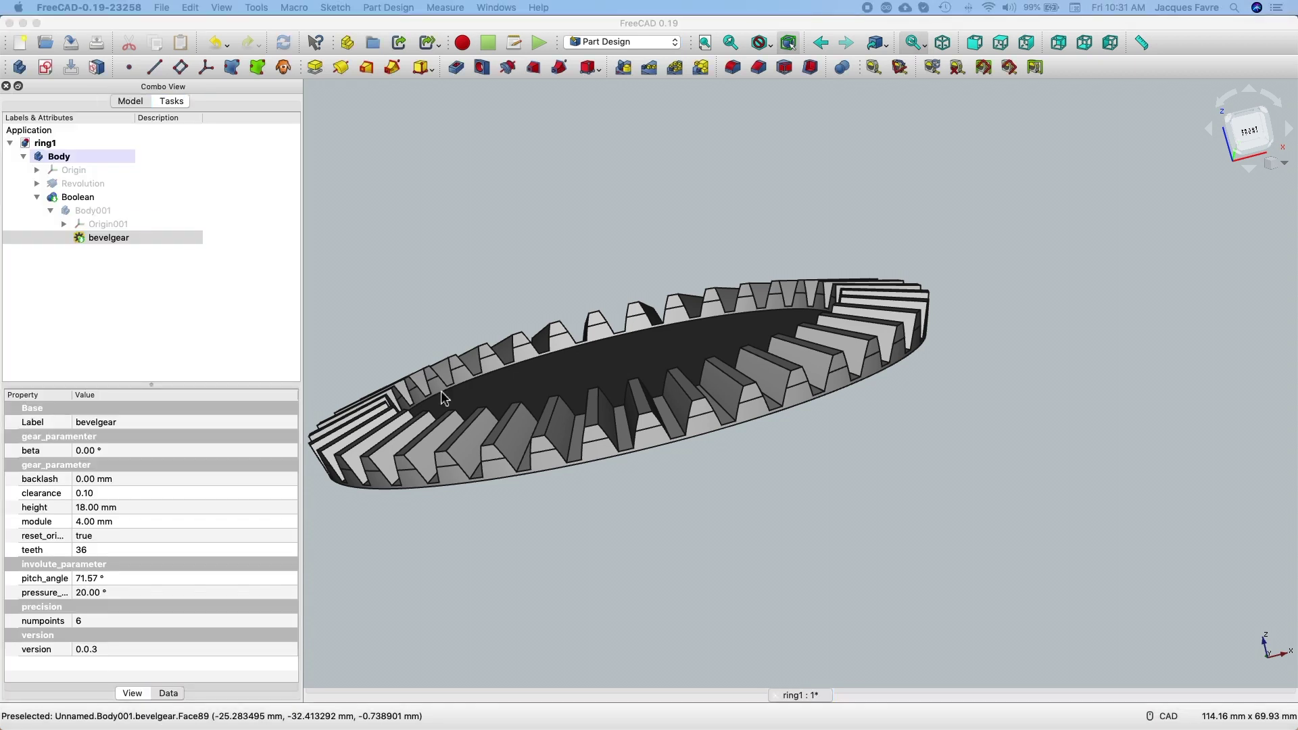
Step: Edit the revolution's sketch to set the lower outer-edge length, below the pitch line, to 4.5 mm
mouse_move(1, 94)
mouse_down()
mouse_move(488, 143)
mouse_move(1, 112)
mouse_up()
click(37, 183)
right_click(103, 196)
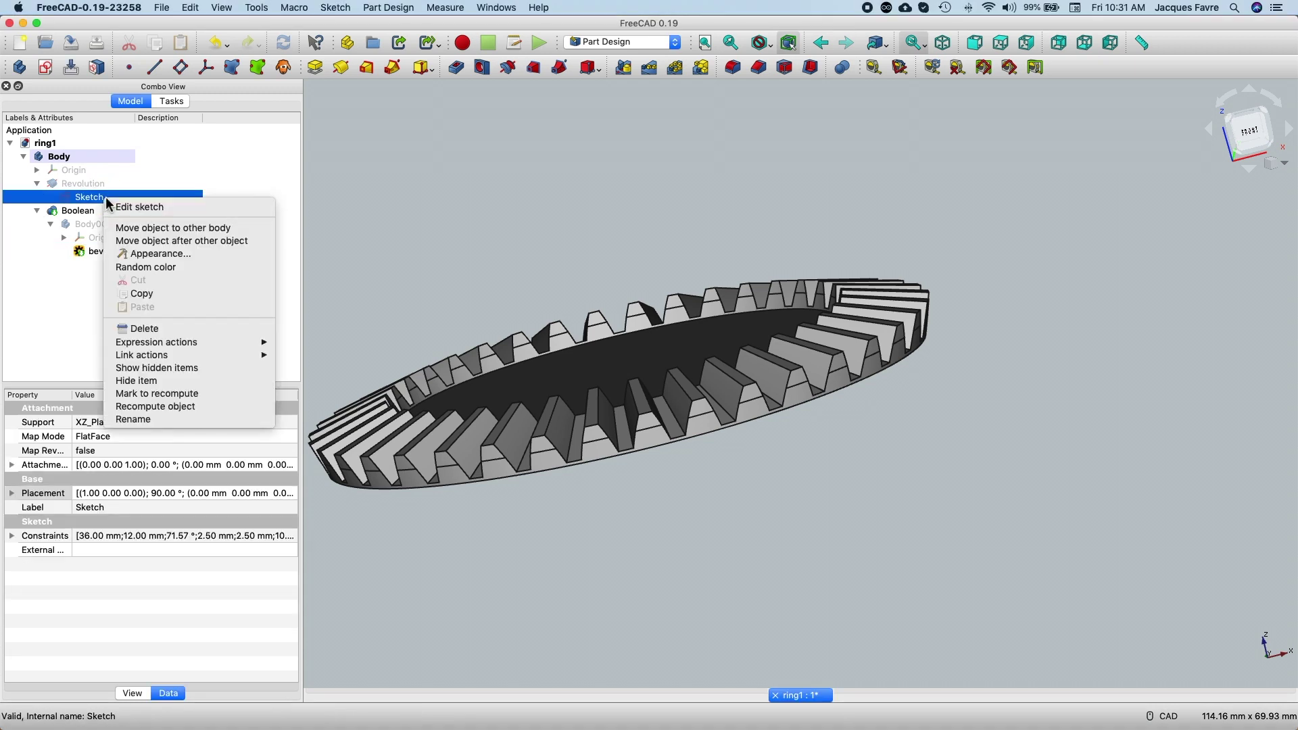
click(131, 207)
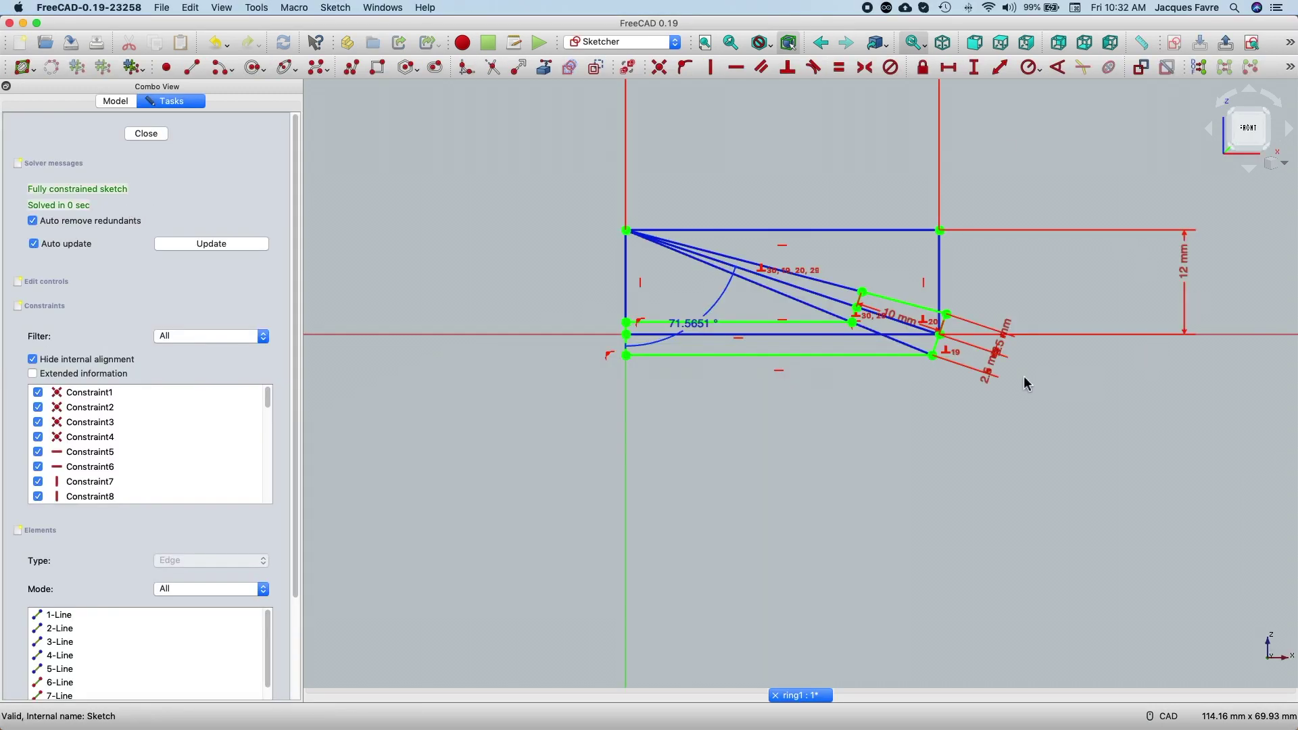
scroll(1028, 384, up, 5)
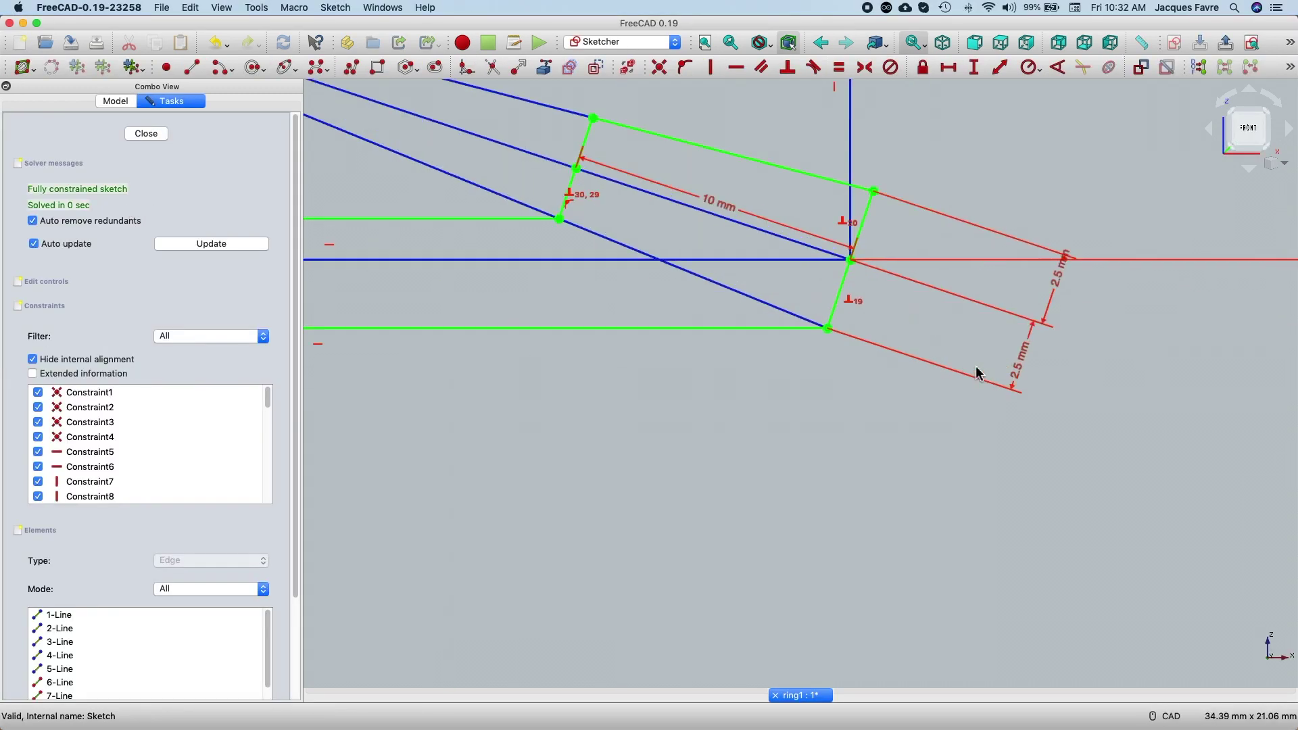
double_click(1023, 370)
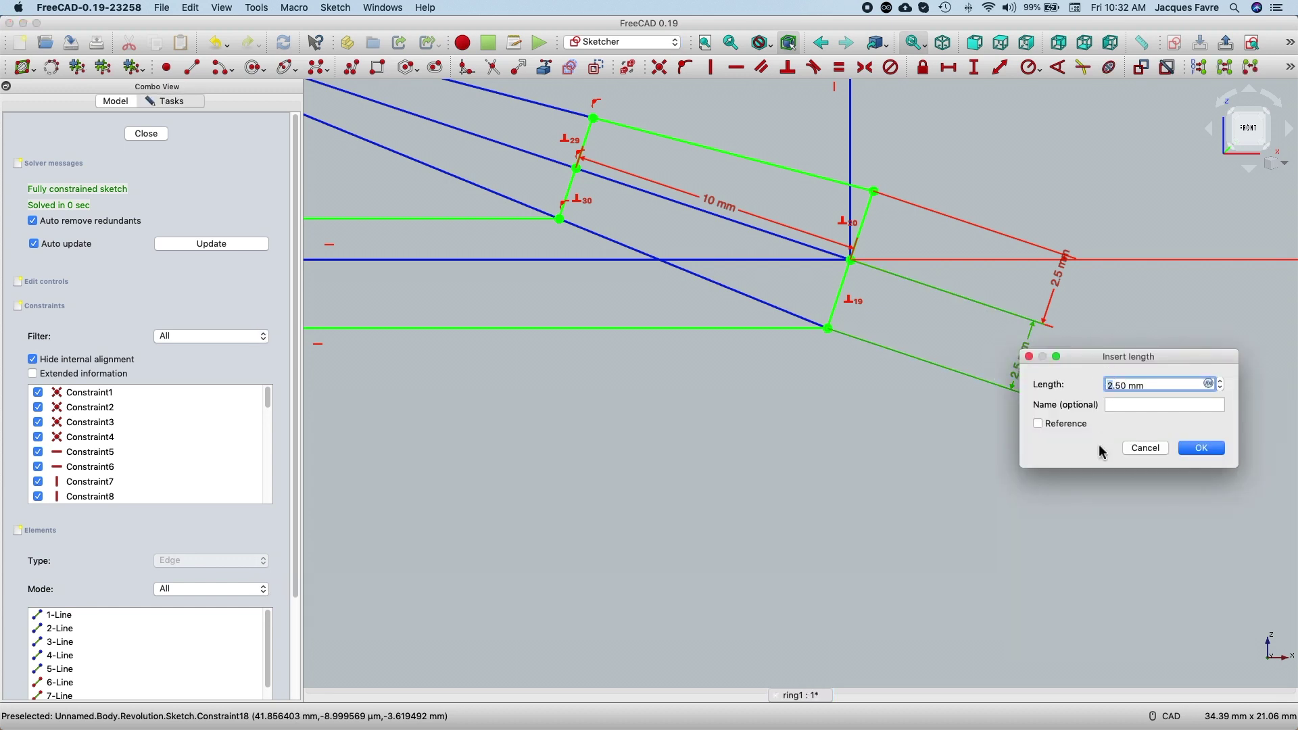
click(1202, 448)
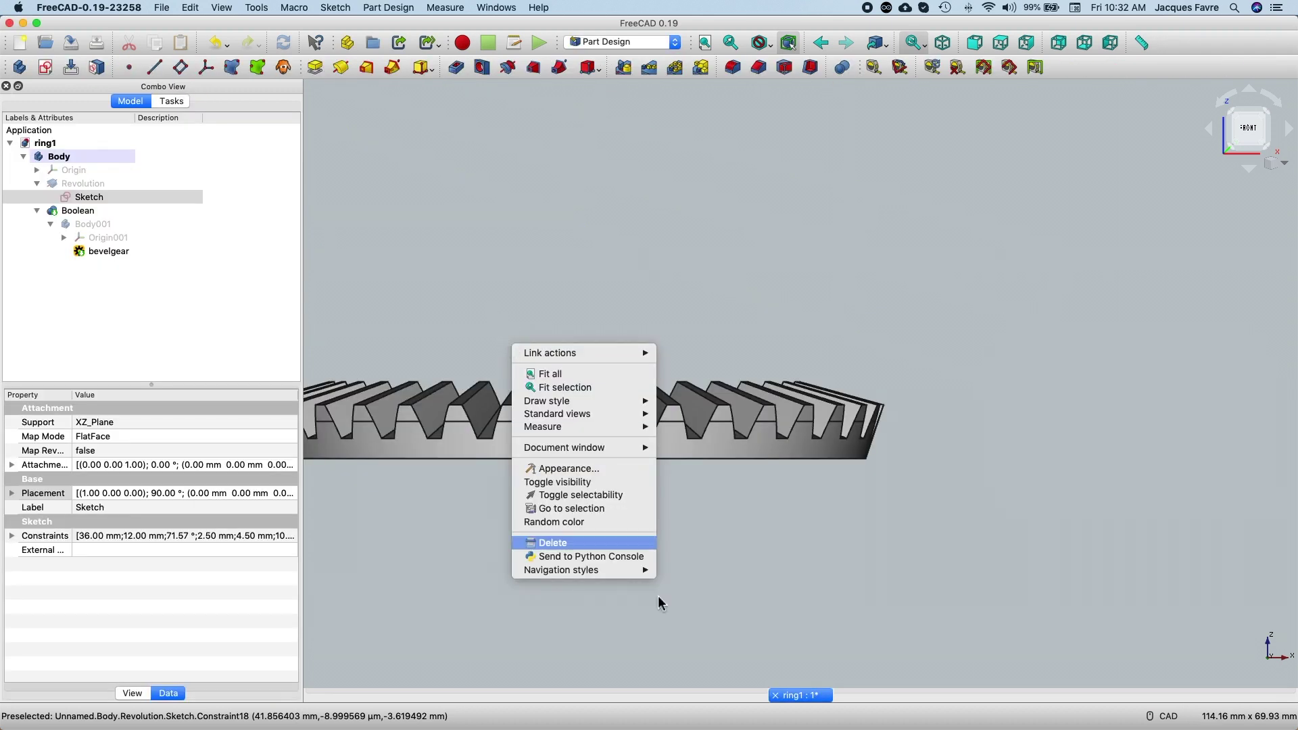
click(404, 509)
drag(302, 495, 202, 504)
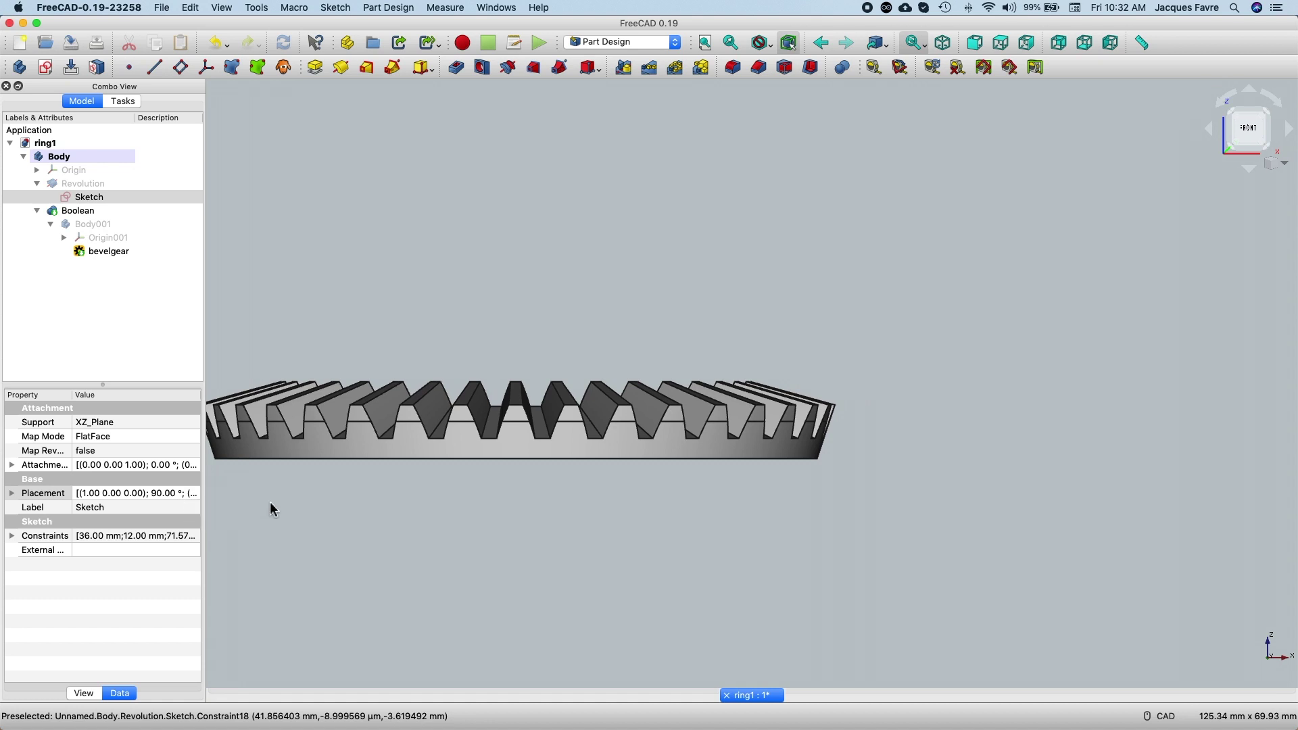
middle_drag(272, 513, 318, 536)
scroll(712, 514, down, 3)
scroll(712, 514, up, 3)
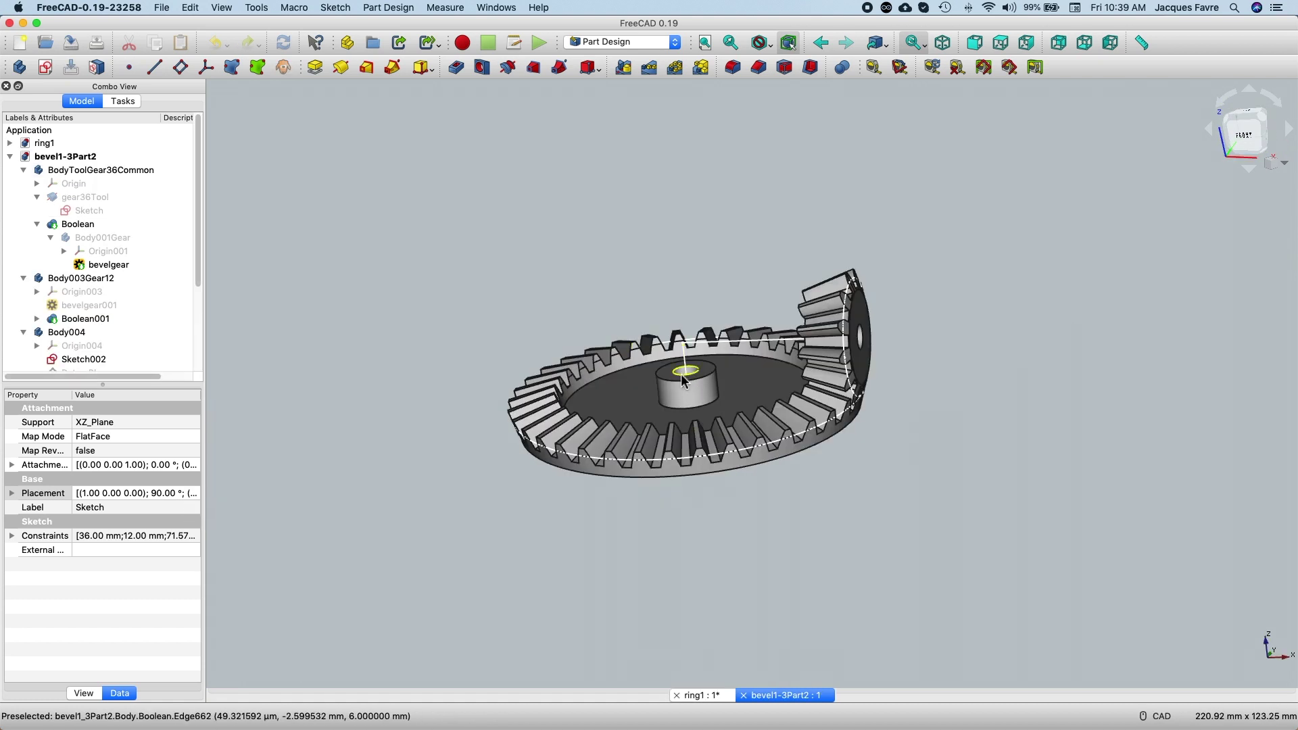
Step: In the revolution's sketch, draw an open hub outline from the bottom edge, about 3 mm off the axis, rising about 5.9 mm above the horizontal axis
click(744, 695)
click(1252, 135)
right_click(127, 199)
click(160, 206)
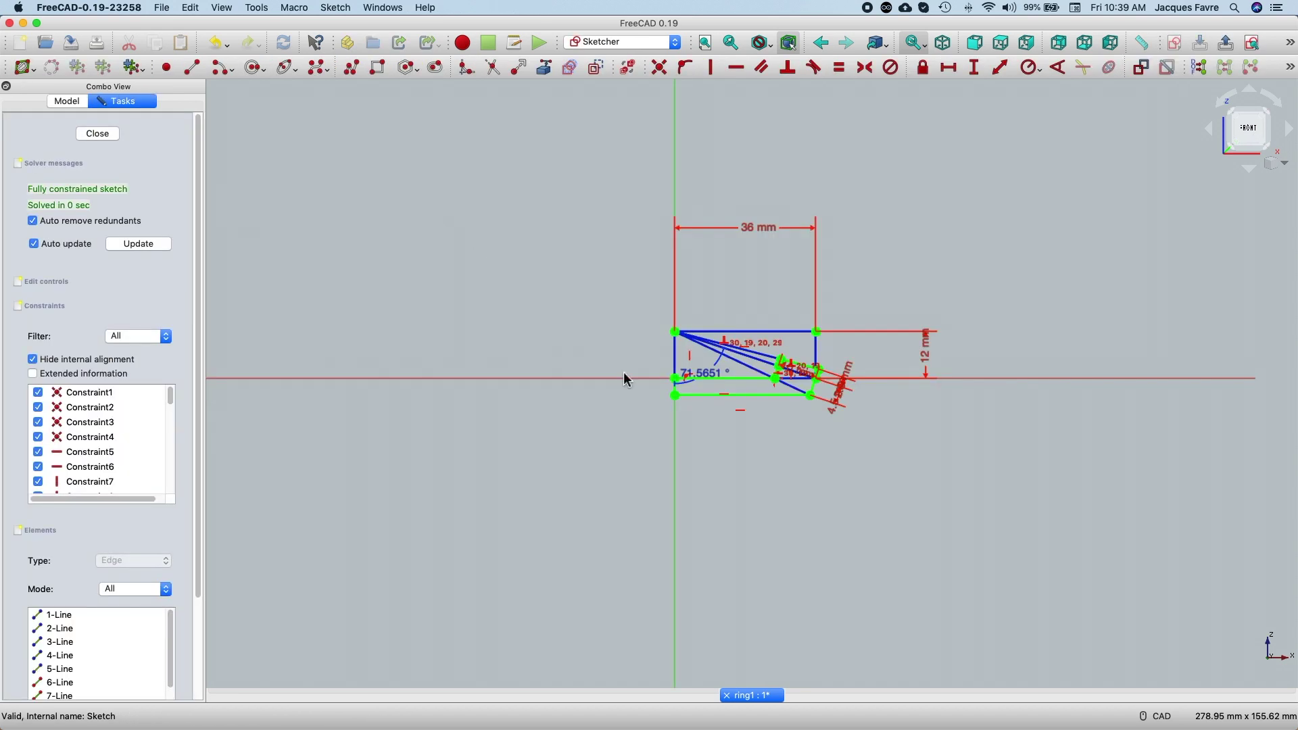
scroll(709, 386, up, 10)
key(g)
key(l)
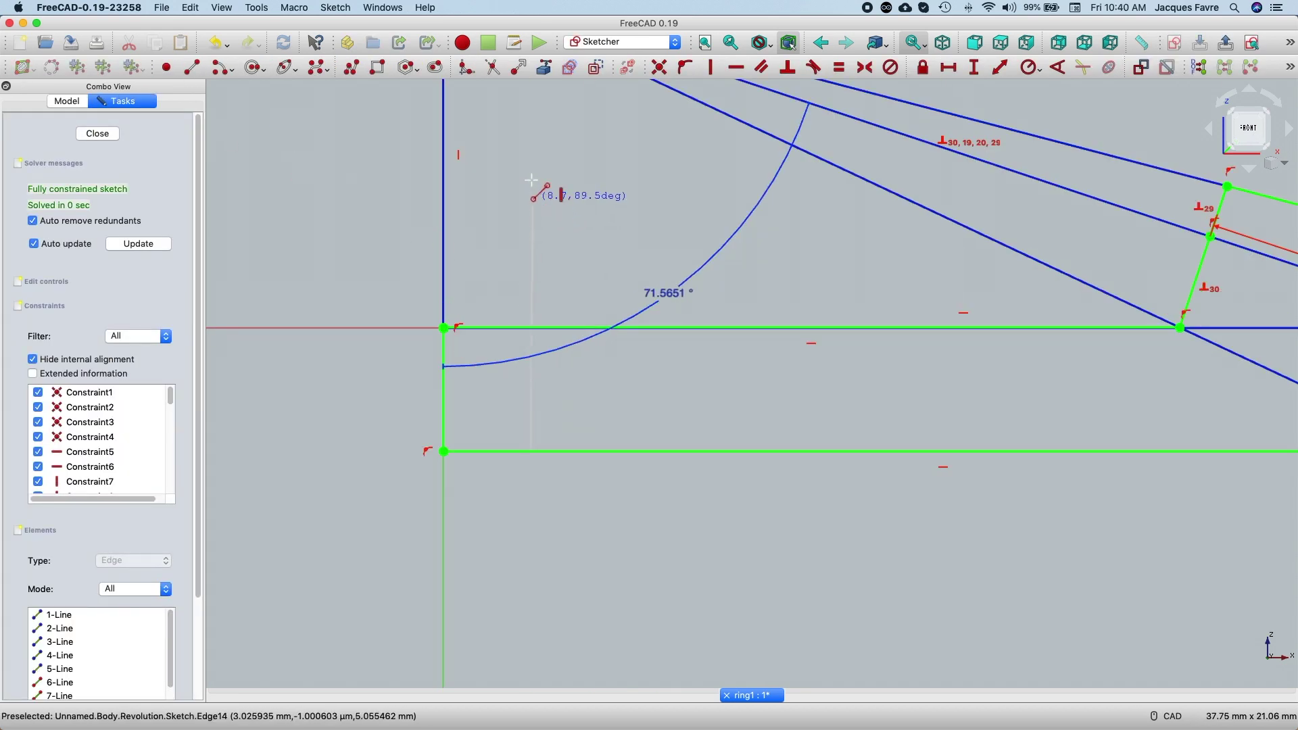
key(Escape)
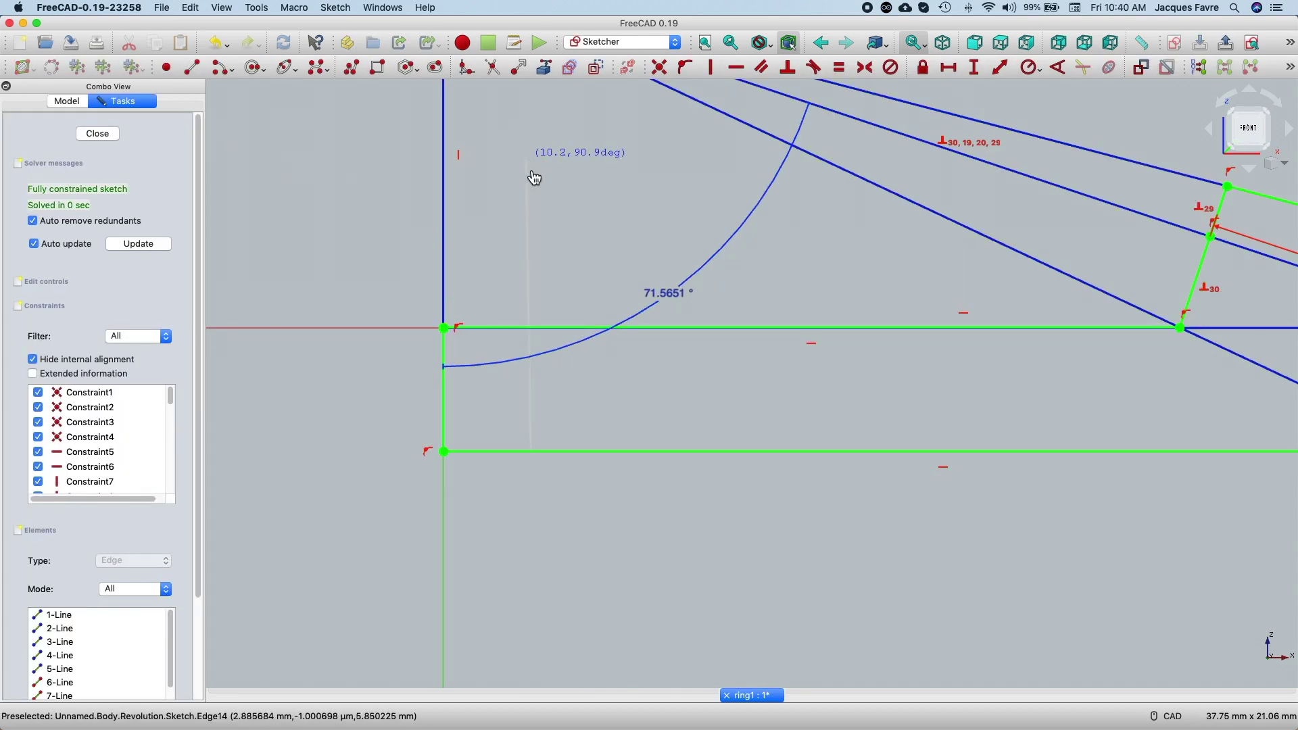
click(531, 158)
click(642, 158)
click(642, 328)
Step: Delete the old profile edge on the vertical axis and trim both horizontal edges back to the hub's inner side
click(444, 409)
key(Delete)
click(492, 67)
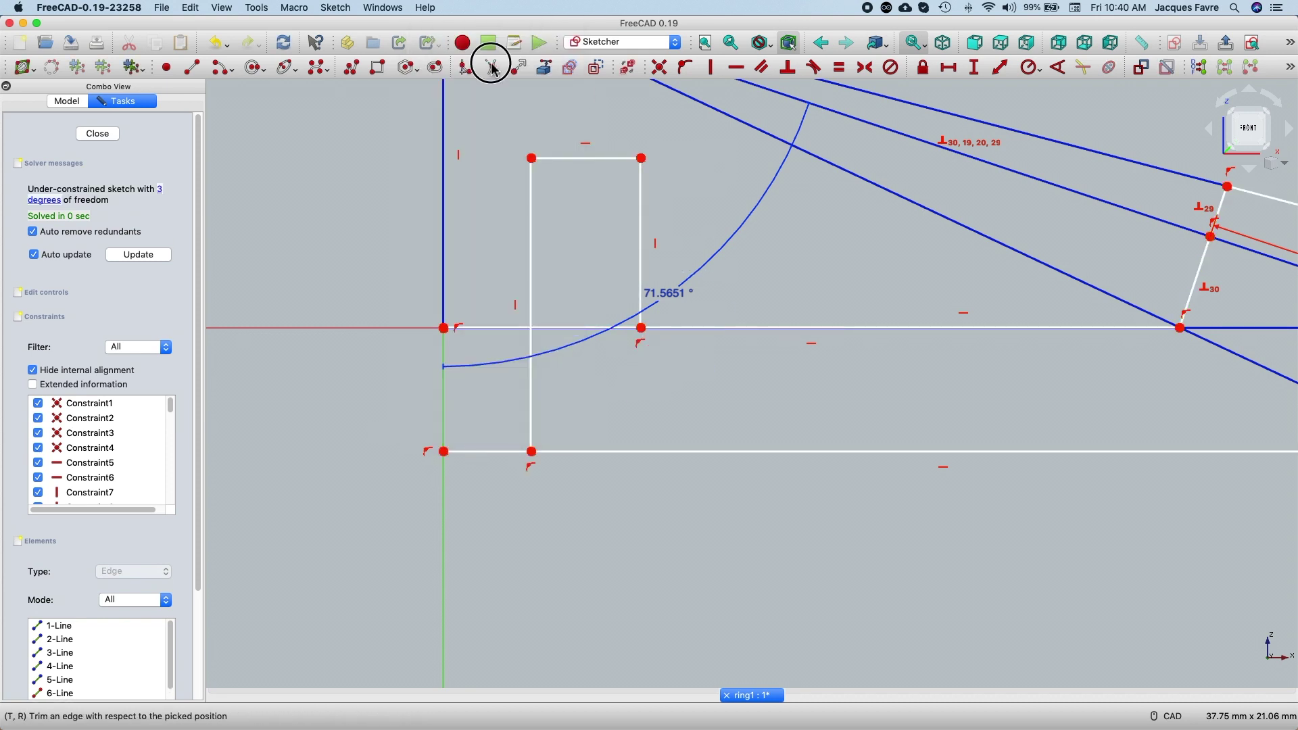
click(485, 327)
click(473, 451)
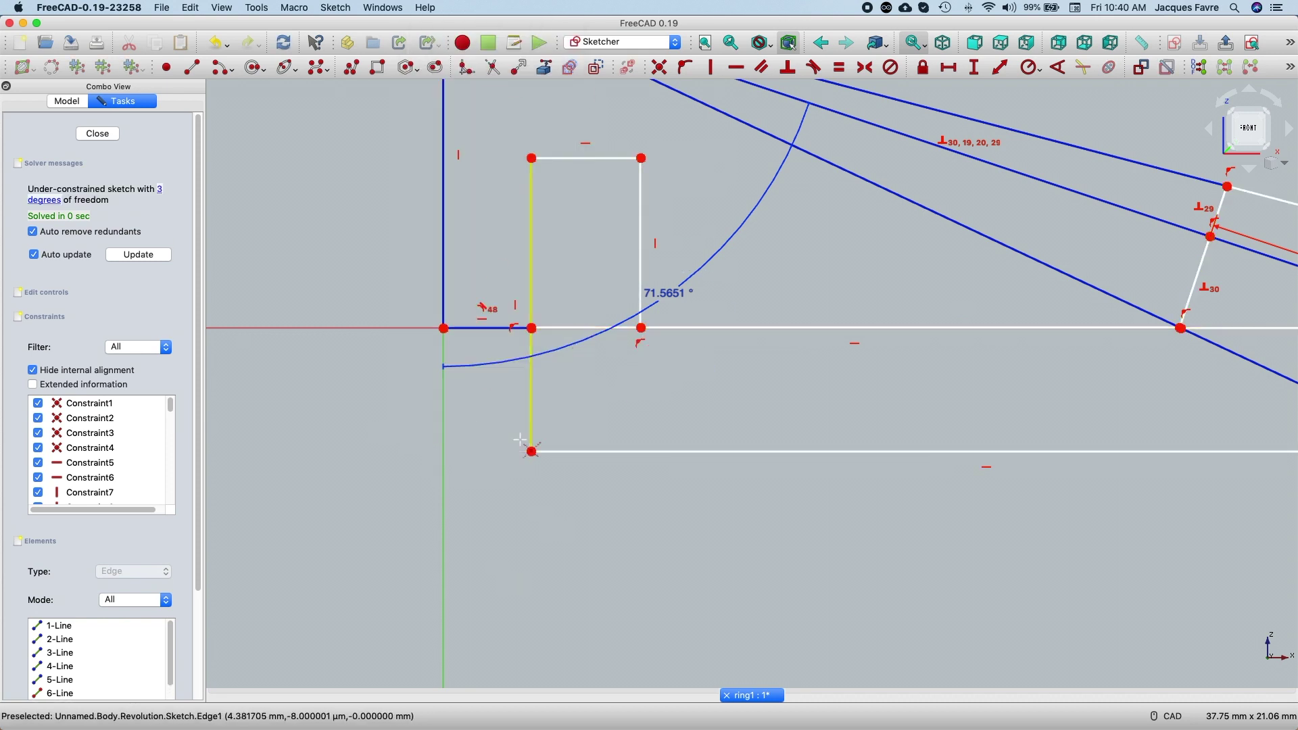
click(440, 482)
right_click(438, 476)
Step: Constrain the horizontal distance from the origin to the hub's inner side to 2.6 mm
click(444, 329)
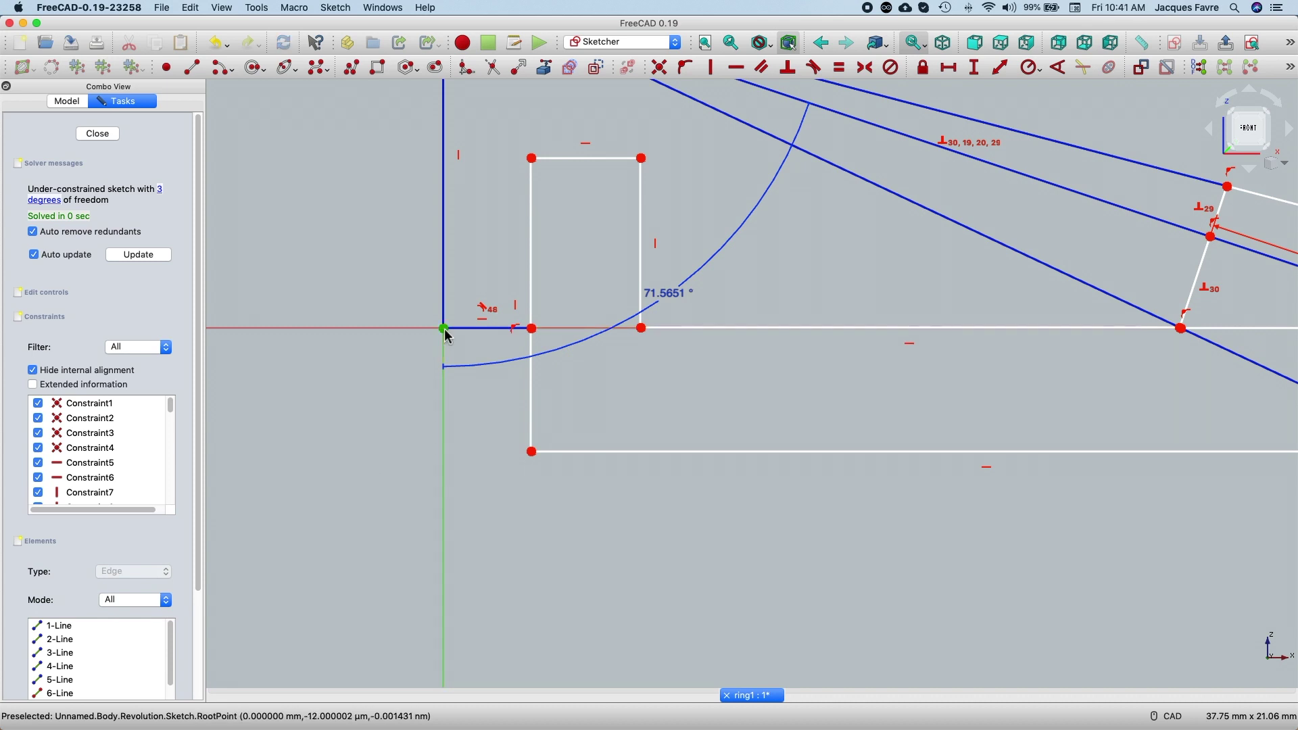
click(533, 159)
click(949, 67)
text(2.6)
click(1134, 152)
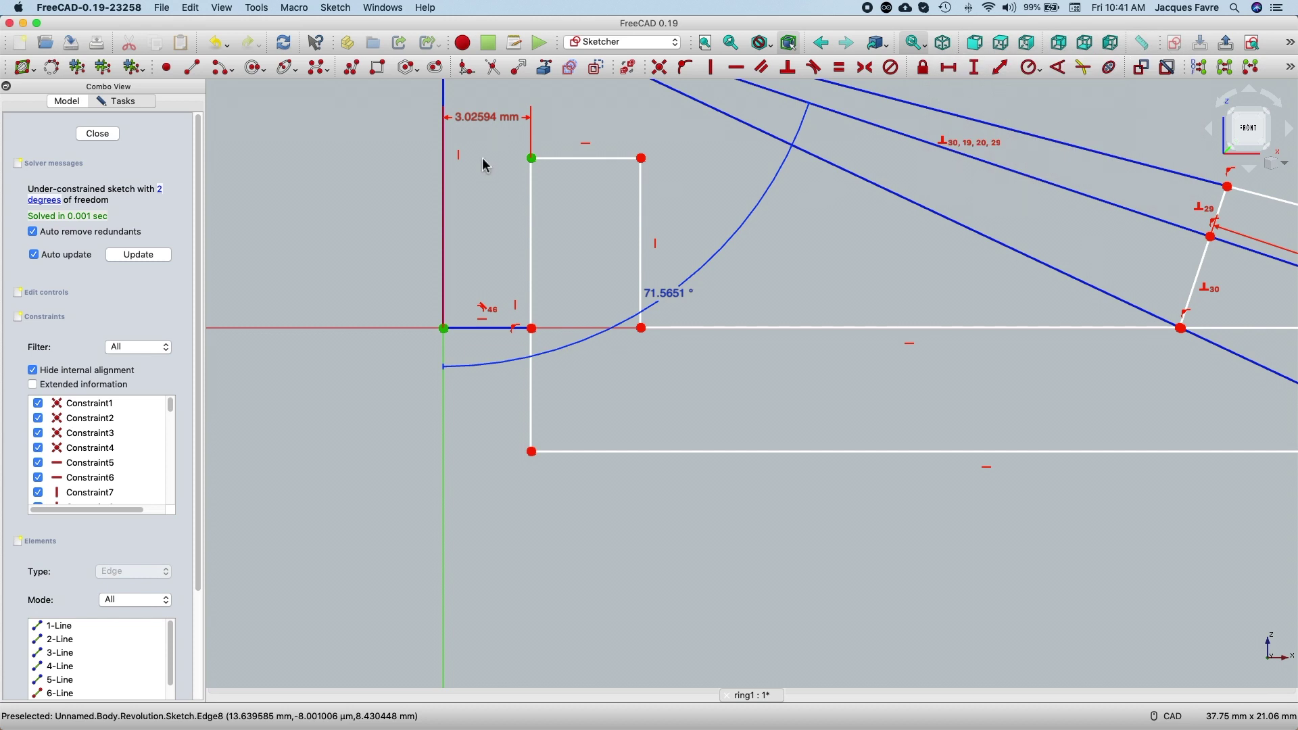
Step: Set the hub's wall width to 3.5 mm and its height above the horizontal axis to 6 mm
click(642, 158)
click(948, 67)
text(3.5)
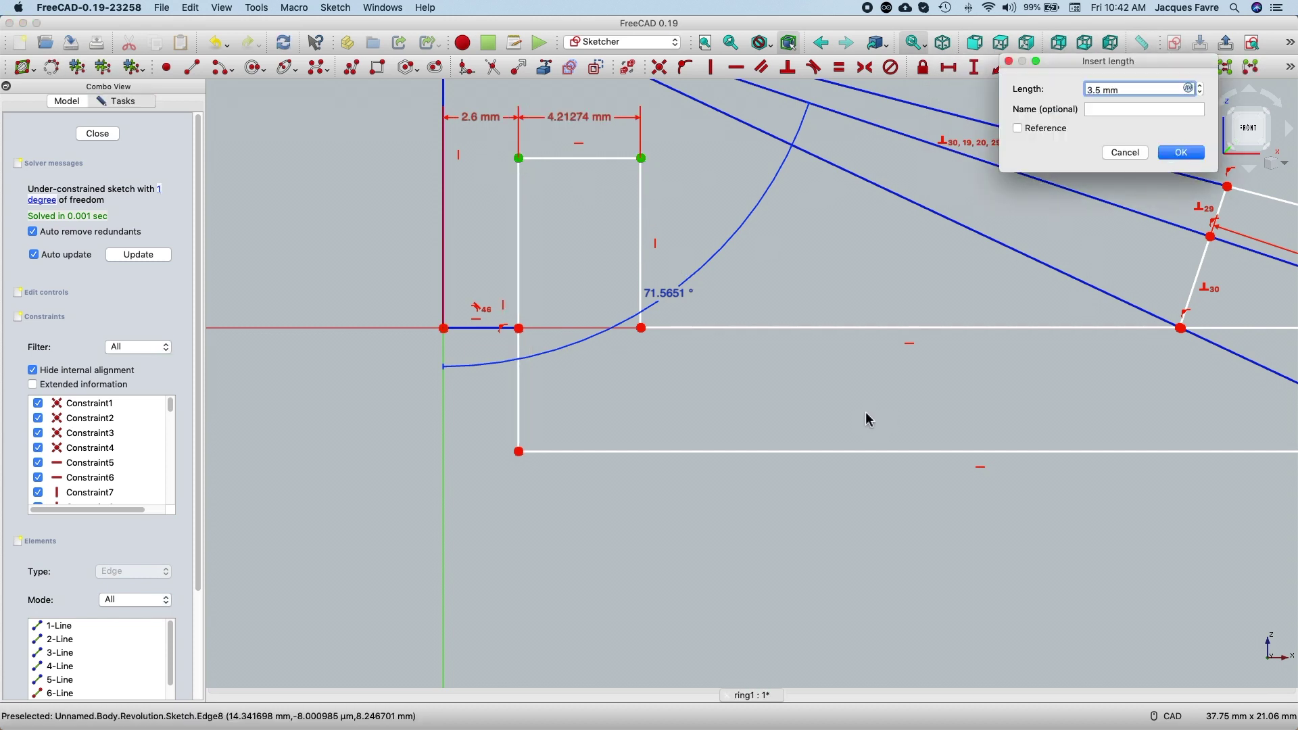
key(Escape)
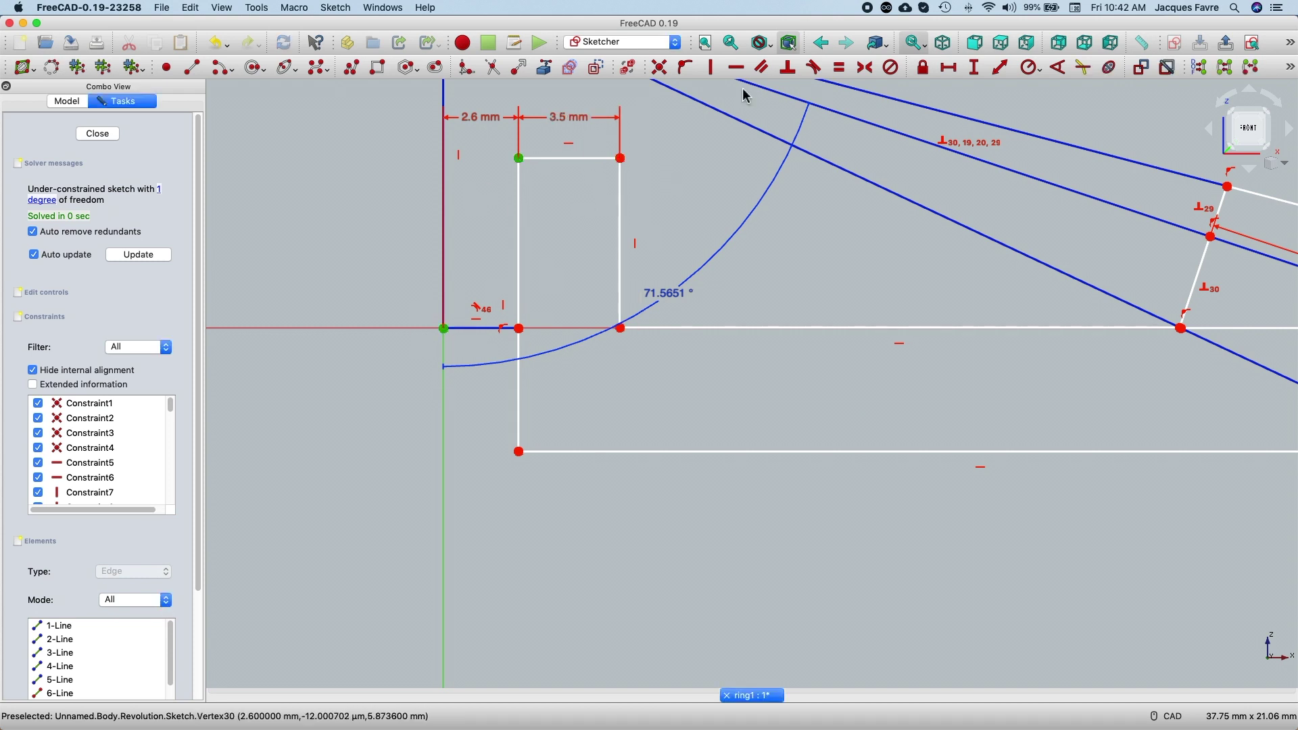
click(974, 67)
text(6)
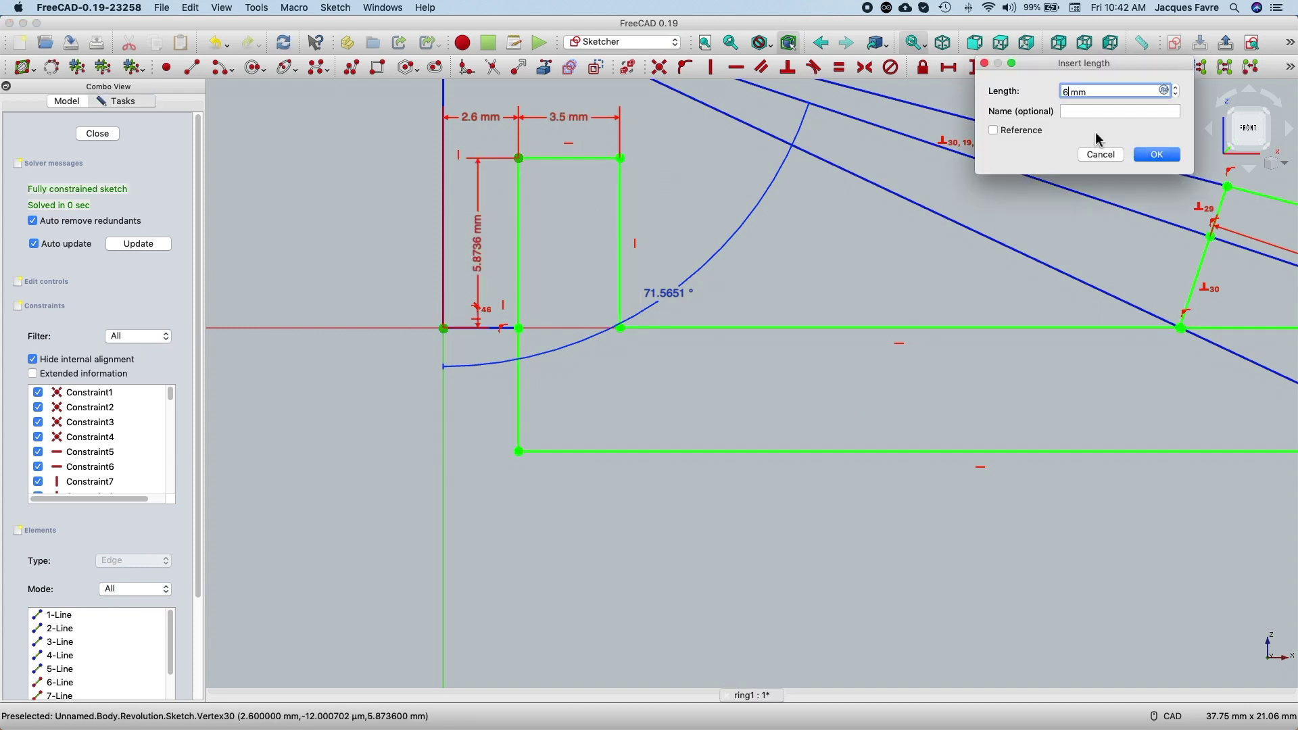
click(1153, 157)
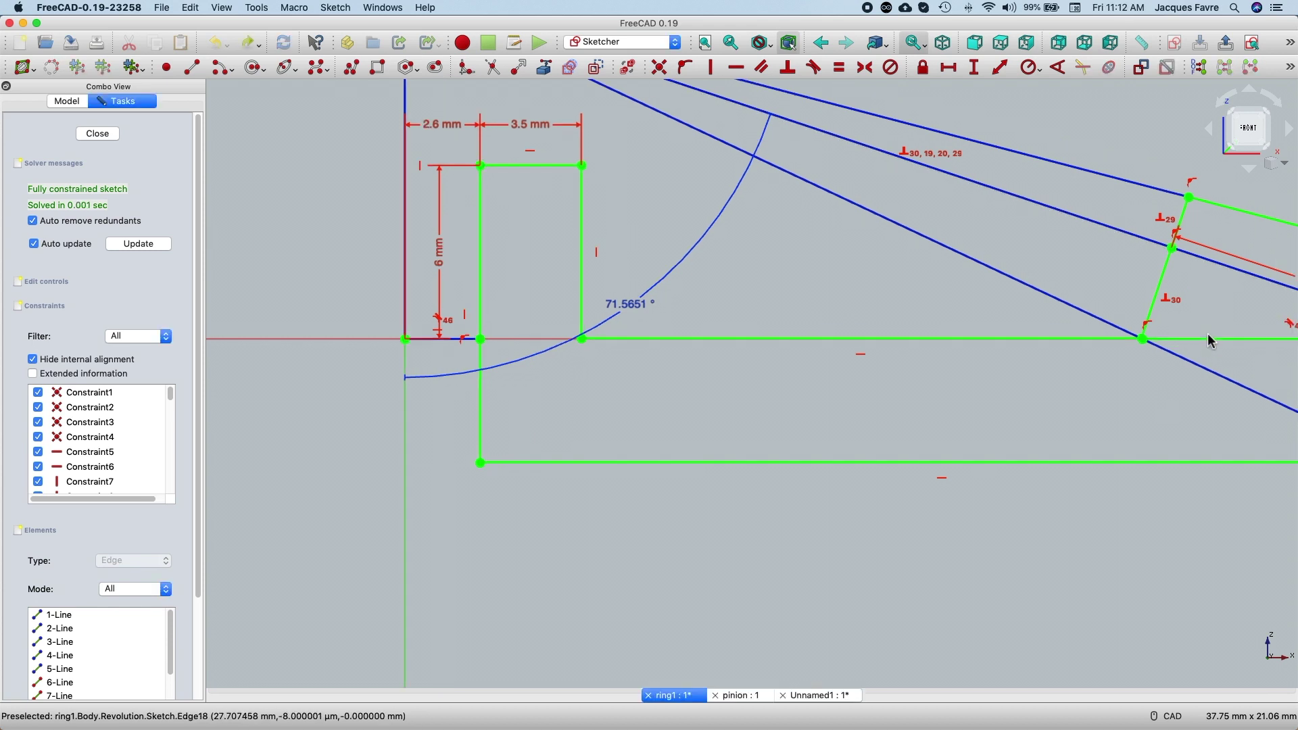
Step: Delete the leftover horizontal edge between the inner tooth root and the outer pitch point, and close the sketch
right_click(926, 573)
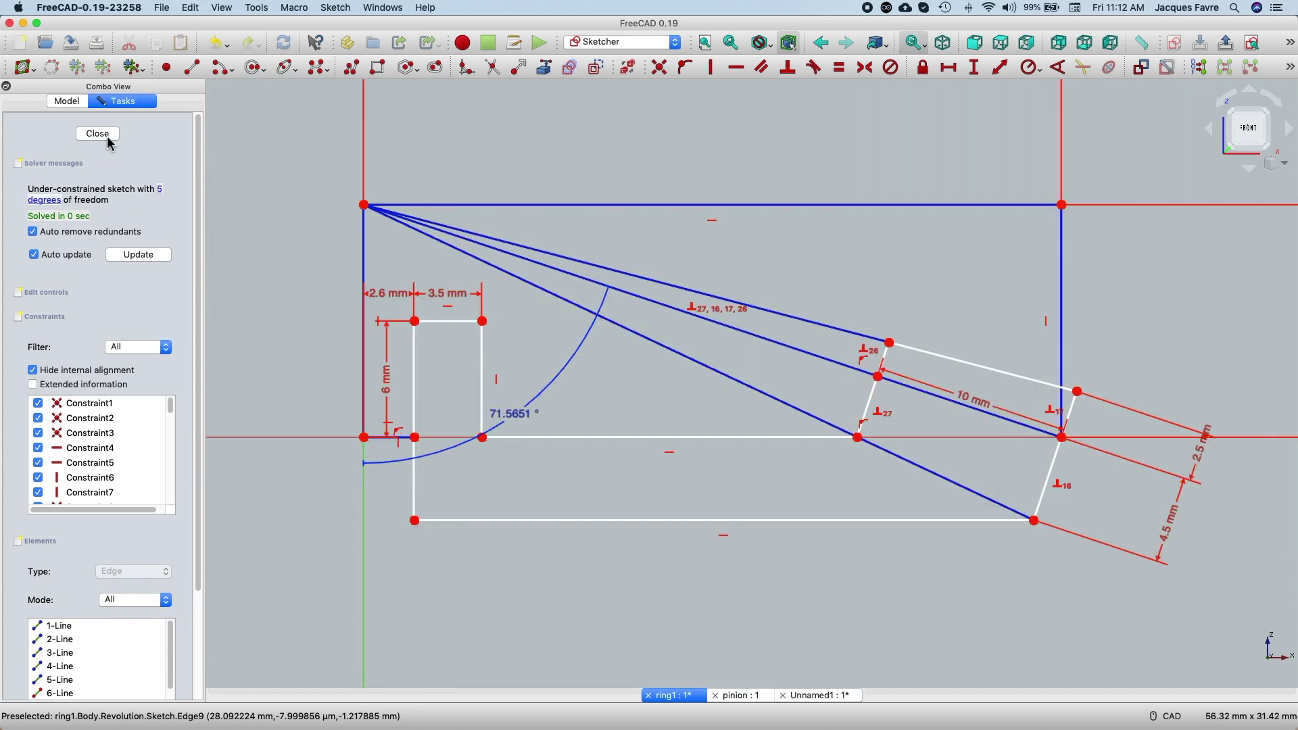
click(97, 133)
click(162, 8)
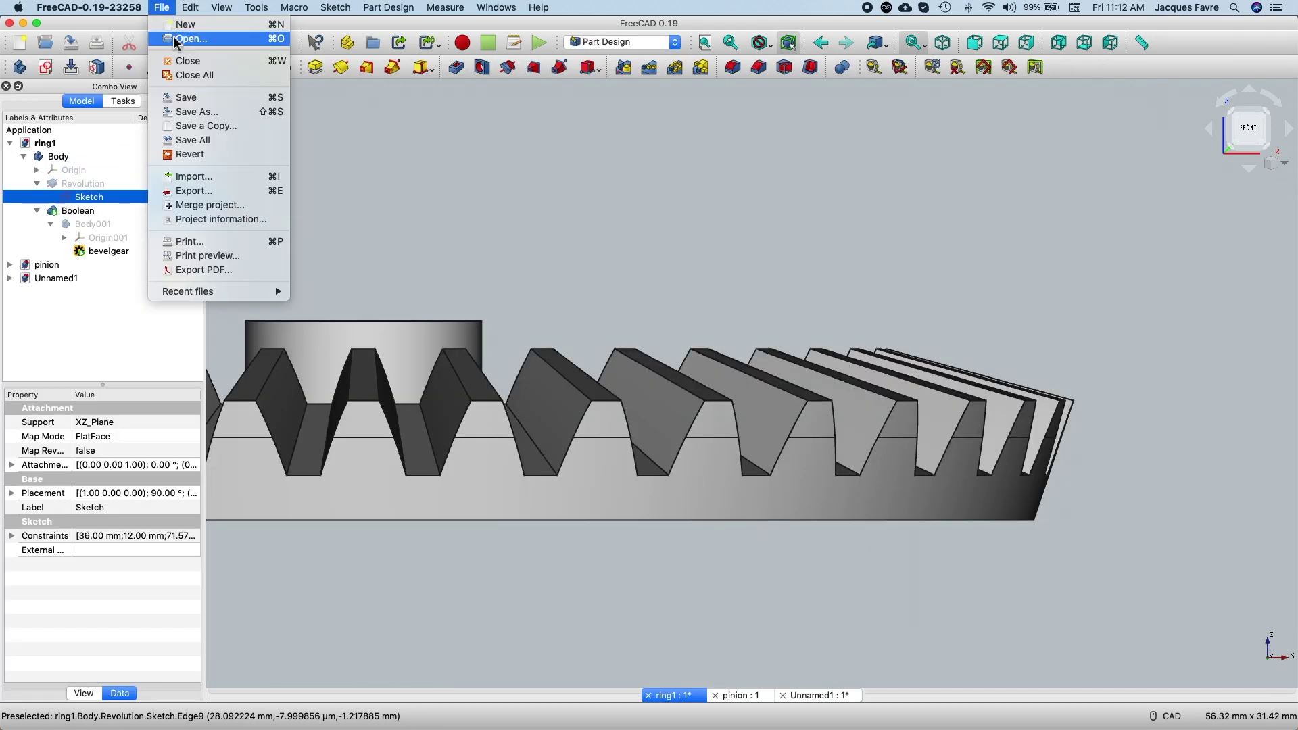
click(432, 108)
scroll(501, 287, down, 6)
middle_drag(467, 396, 654, 503)
middle_drag(440, 298, 460, 347)
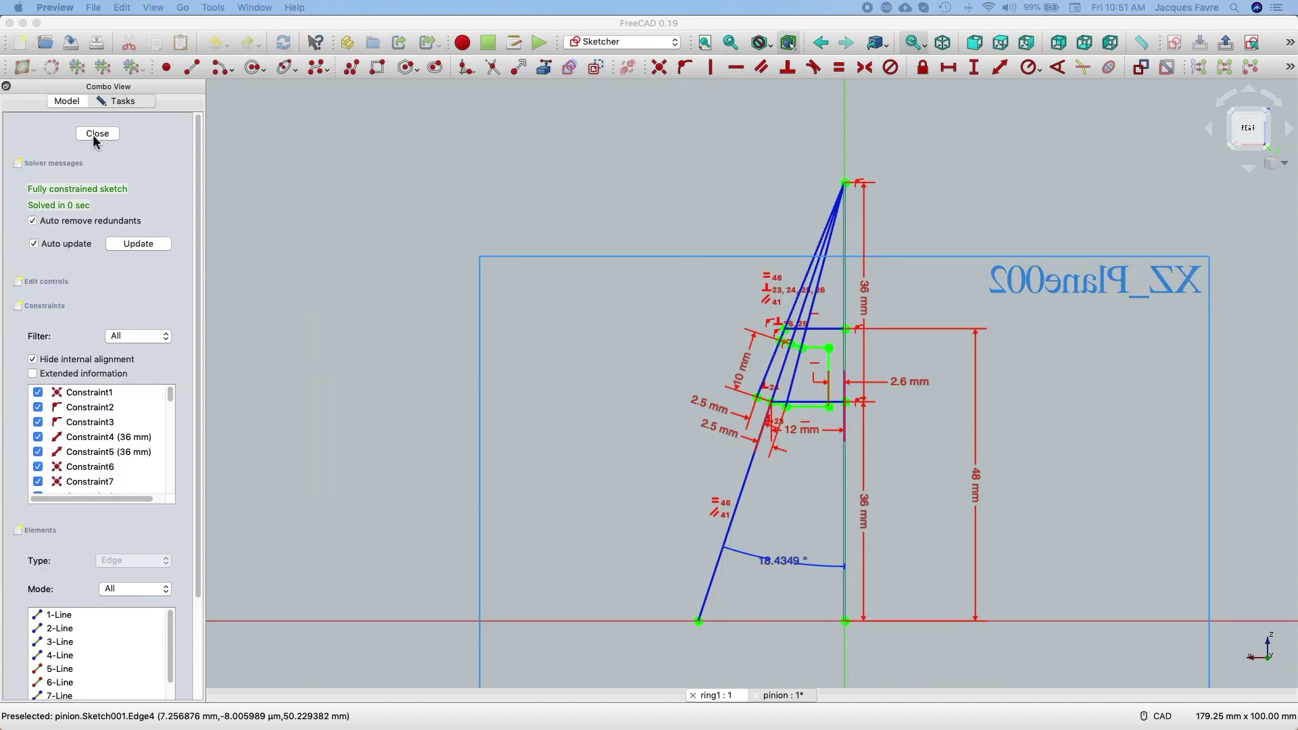
Step: Close the pinion's profile sketch and generate a bevel gear in the pinion document's Body001 with the Gear workbench
click(91, 135)
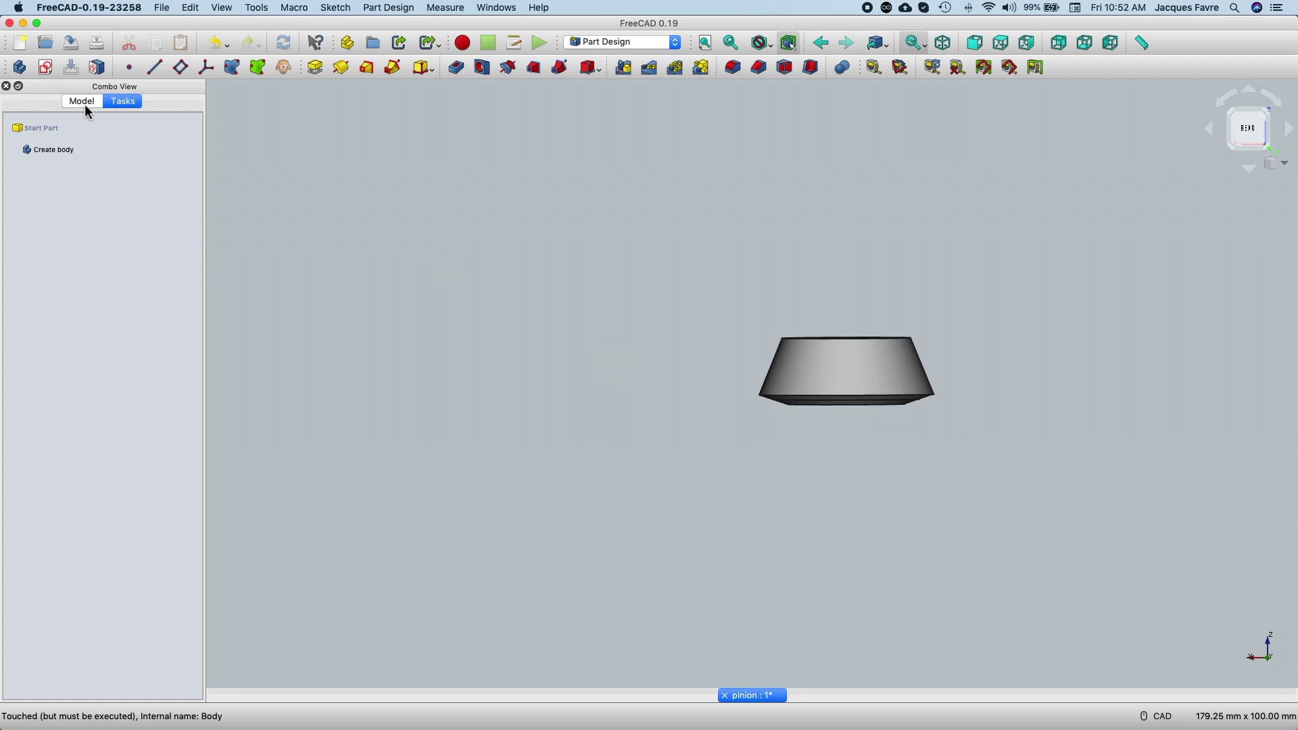
click(82, 102)
click(622, 42)
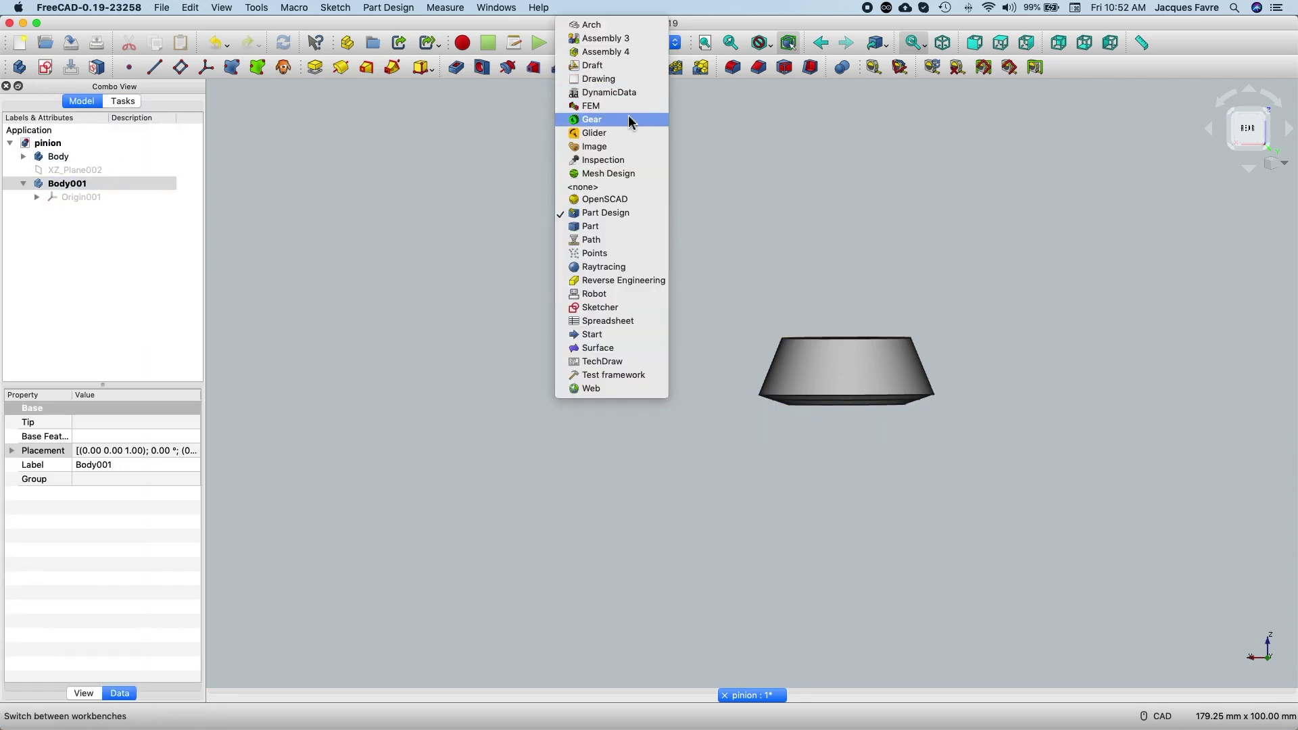
click(612, 119)
click(97, 67)
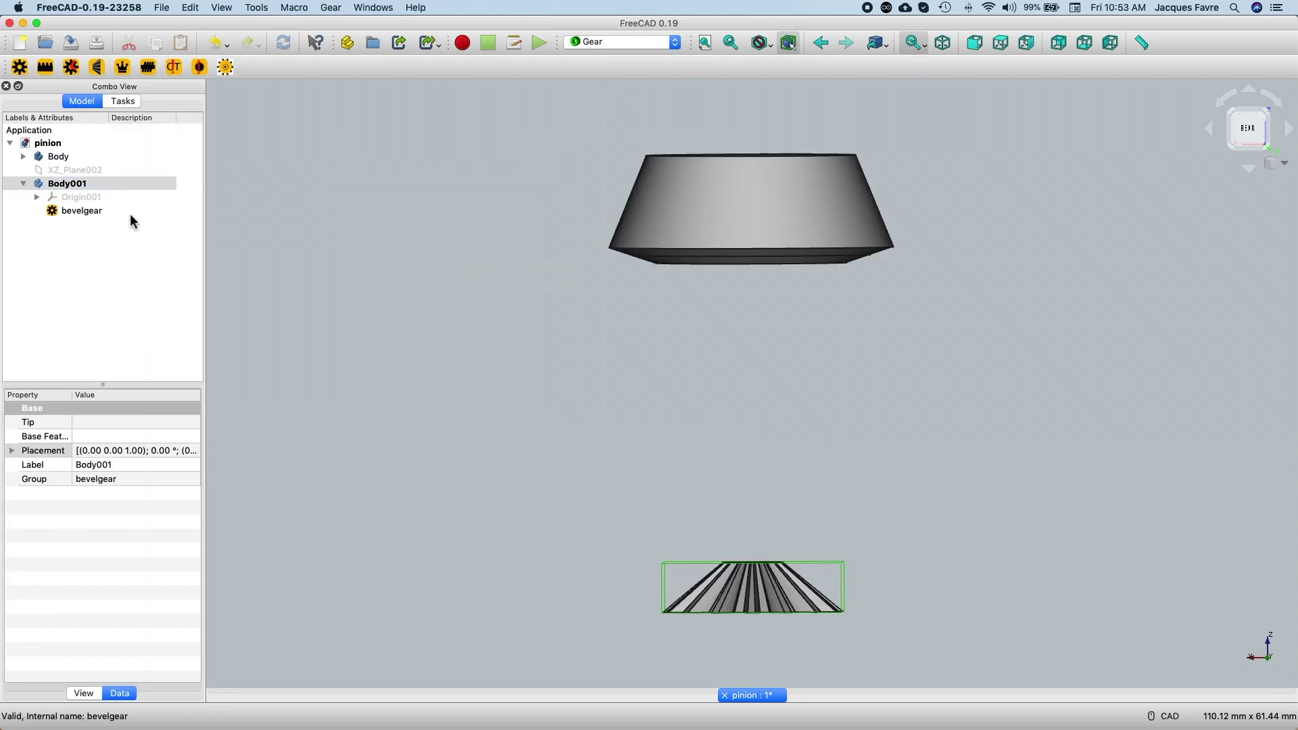
Step: Set the pinion bevel gear's module to 4 mm, its teeth to 12 and its height to 48 mm
click(132, 522)
text(4)
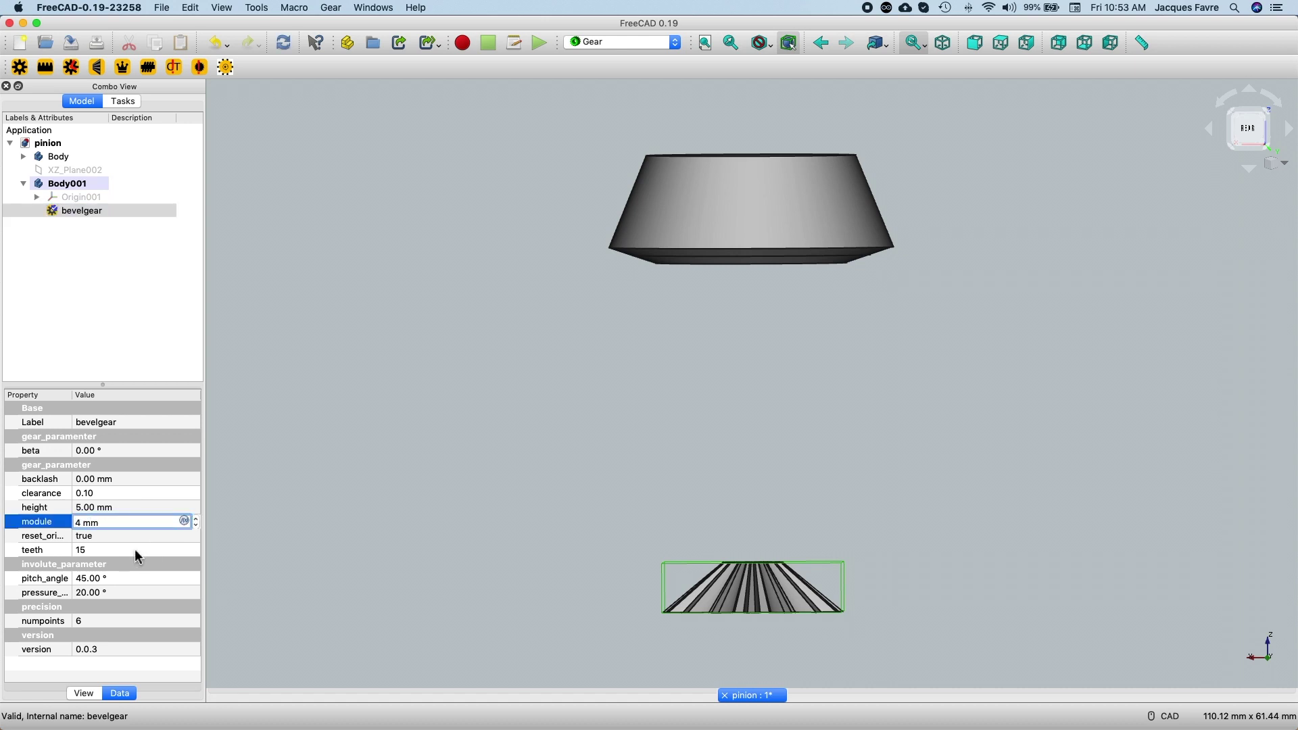
click(136, 549)
text(12)
click(144, 508)
text(48)
Step: Set the pinion bevel gear's pitch angle to 18.4° and save the pinion document
click(84, 694)
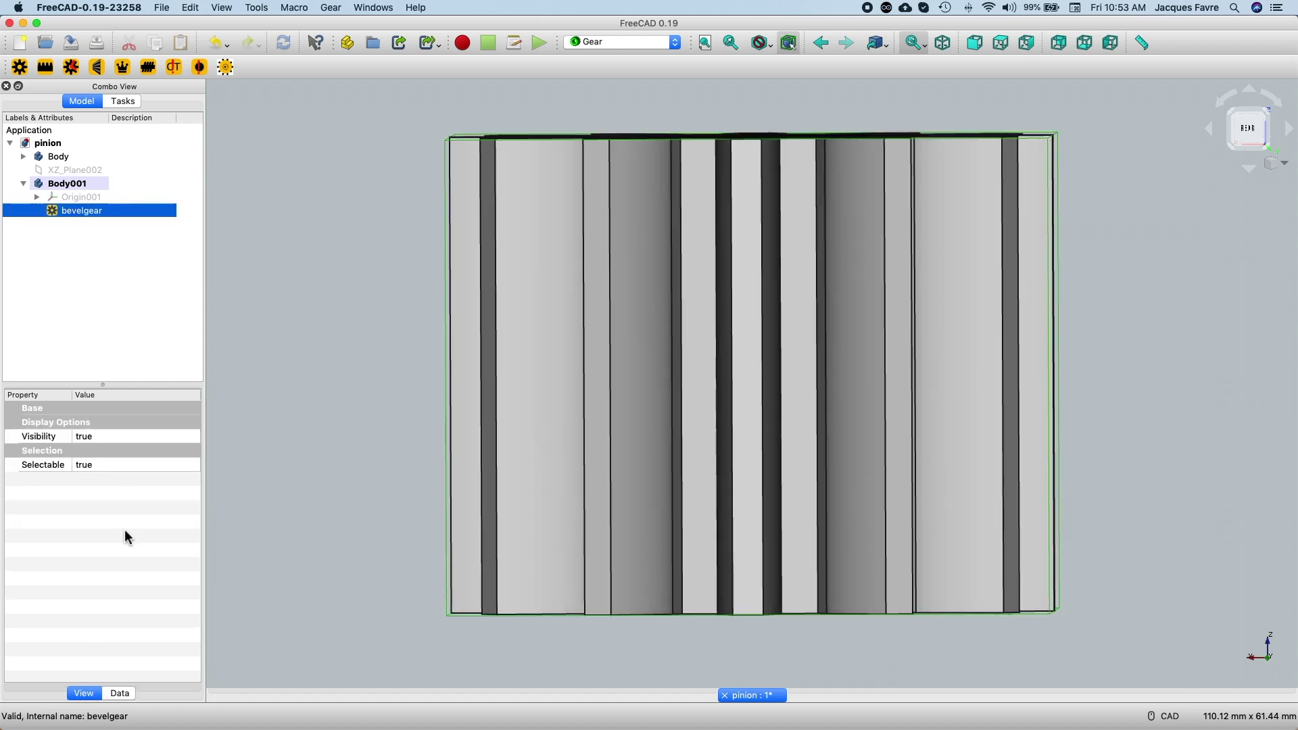
click(78, 579)
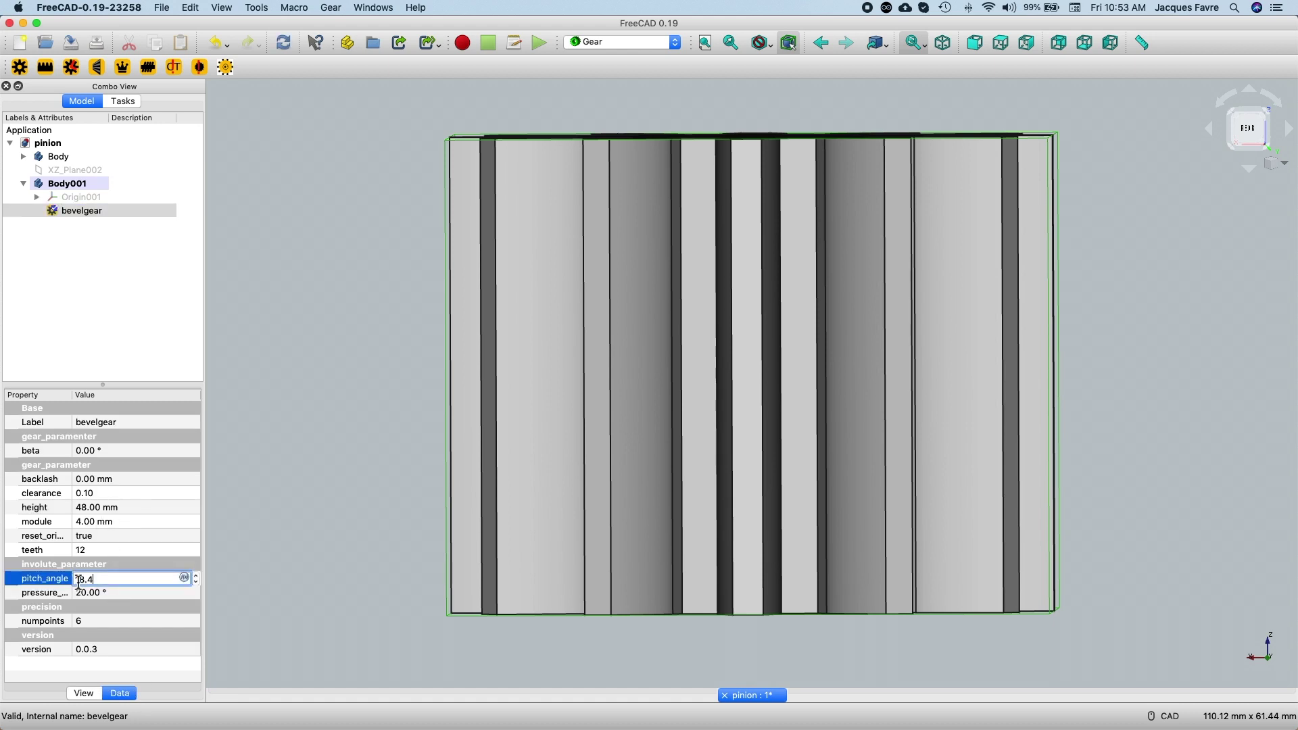
key(Return)
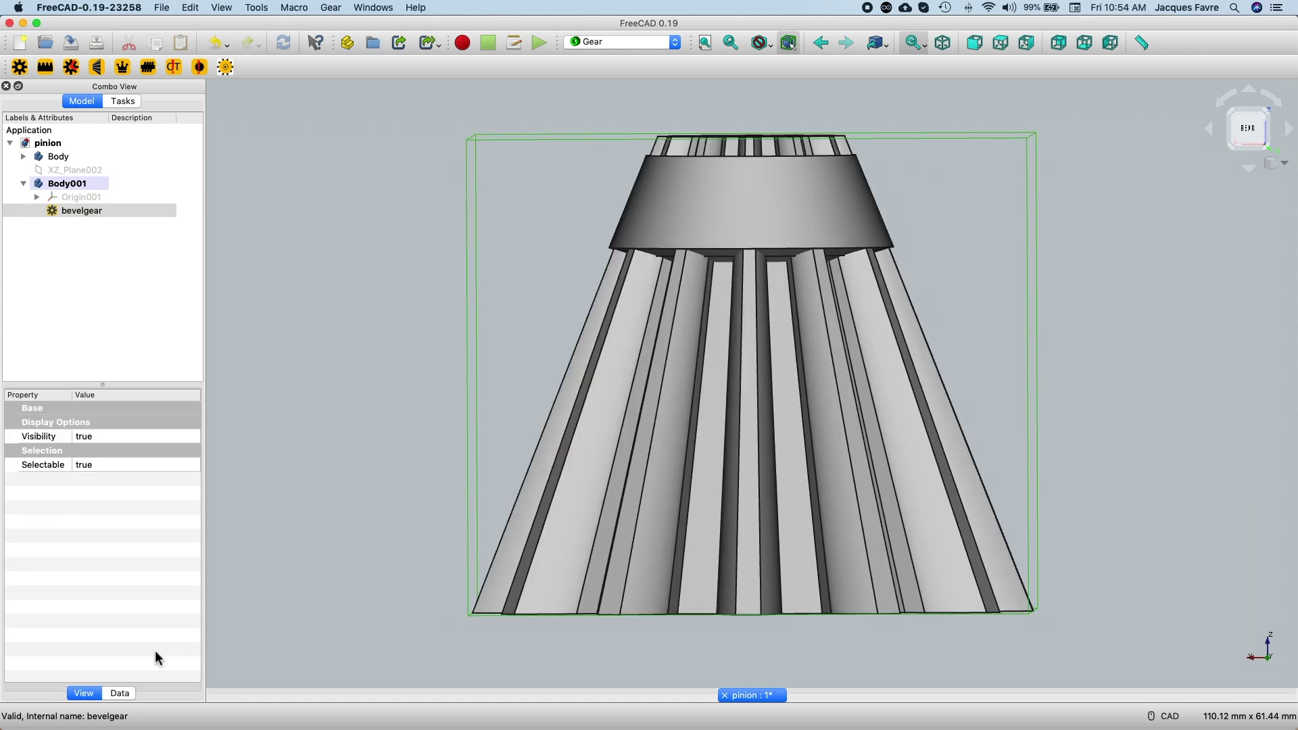
click(162, 7)
click(192, 103)
Step: Combine the pinion's gear body Body001 with the revolved blank Body using a Common Boolean in Part Design
click(623, 42)
click(653, 210)
click(81, 101)
click(90, 183)
click(842, 67)
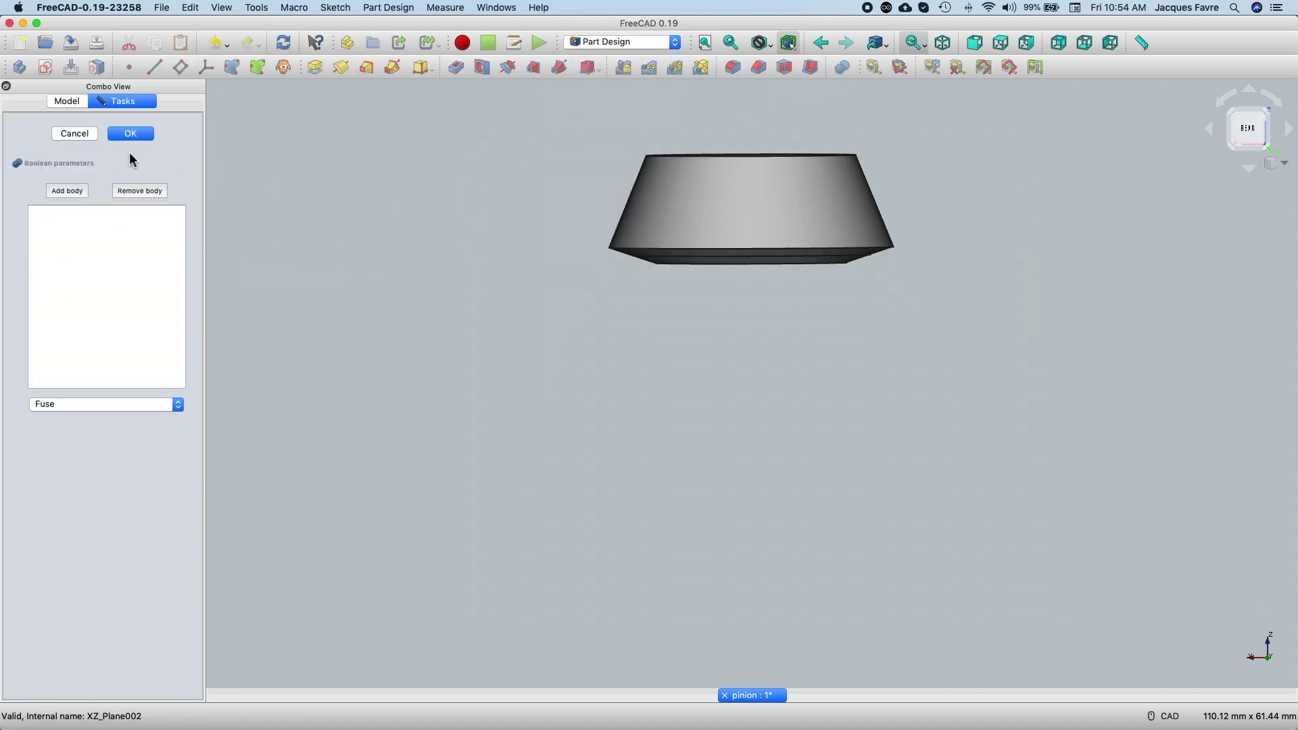
click(182, 408)
click(74, 429)
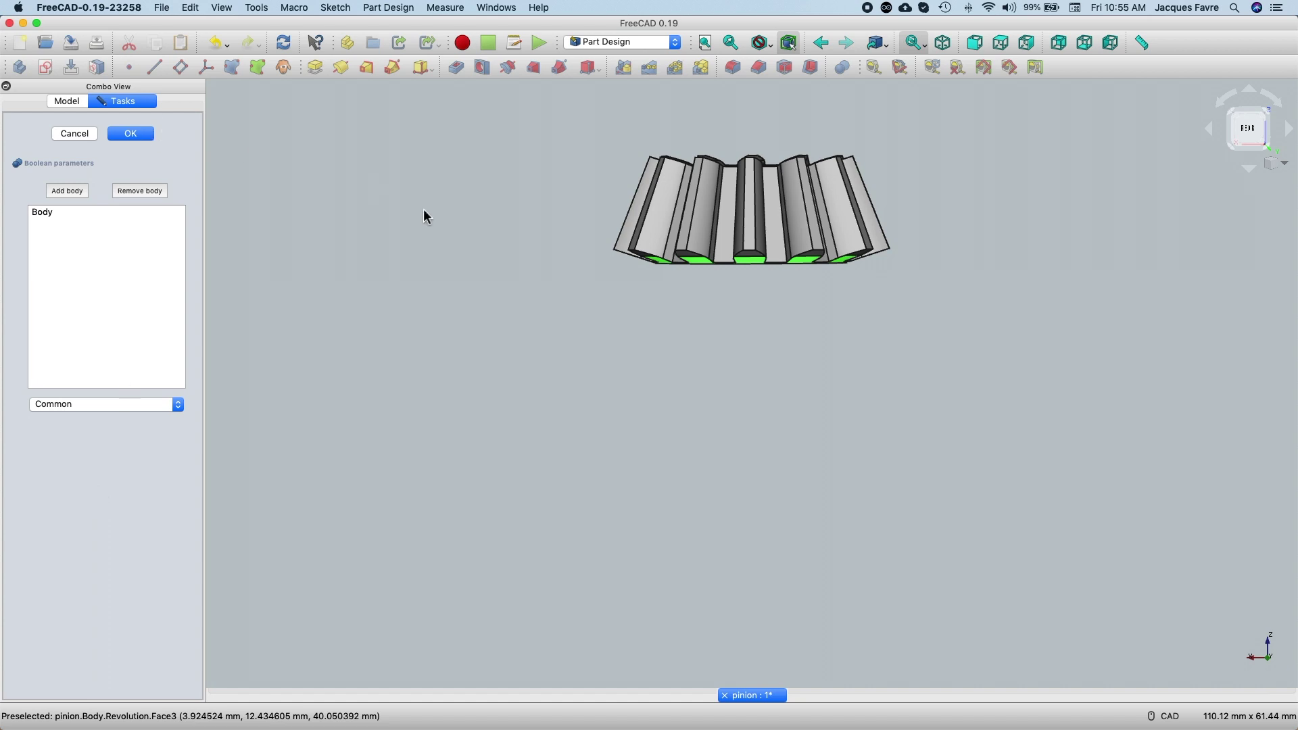
key(Return)
middle_drag(426, 216, 487, 365)
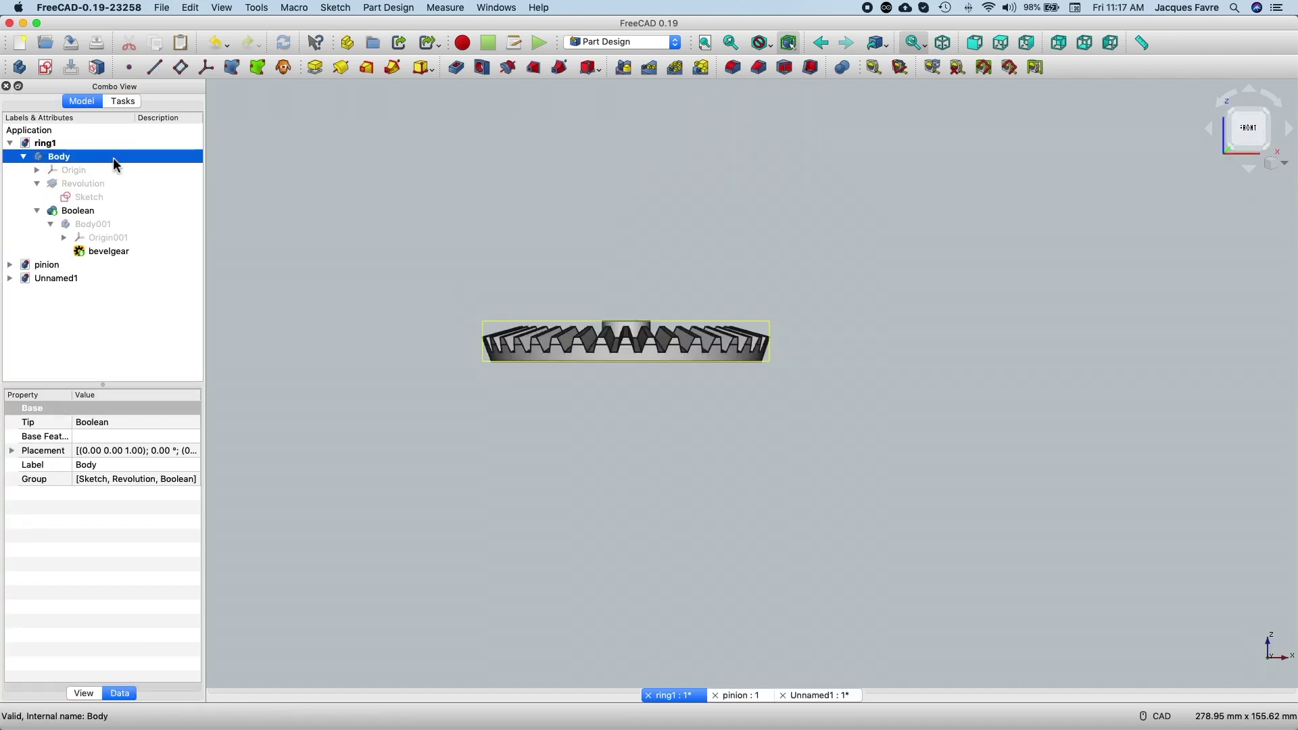
Step: Start a new sketch on the XZ plane of the ring1 document's Body and hide the body
click(46, 67)
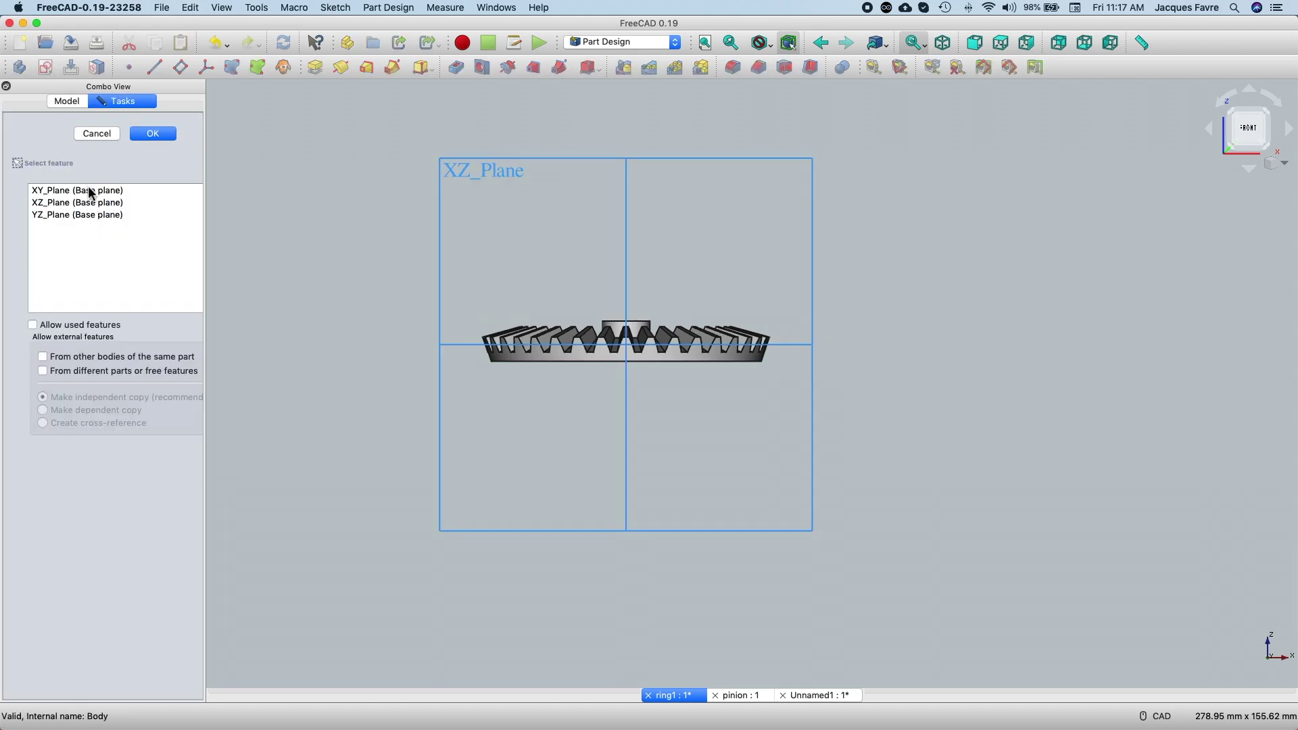
click(85, 204)
click(161, 136)
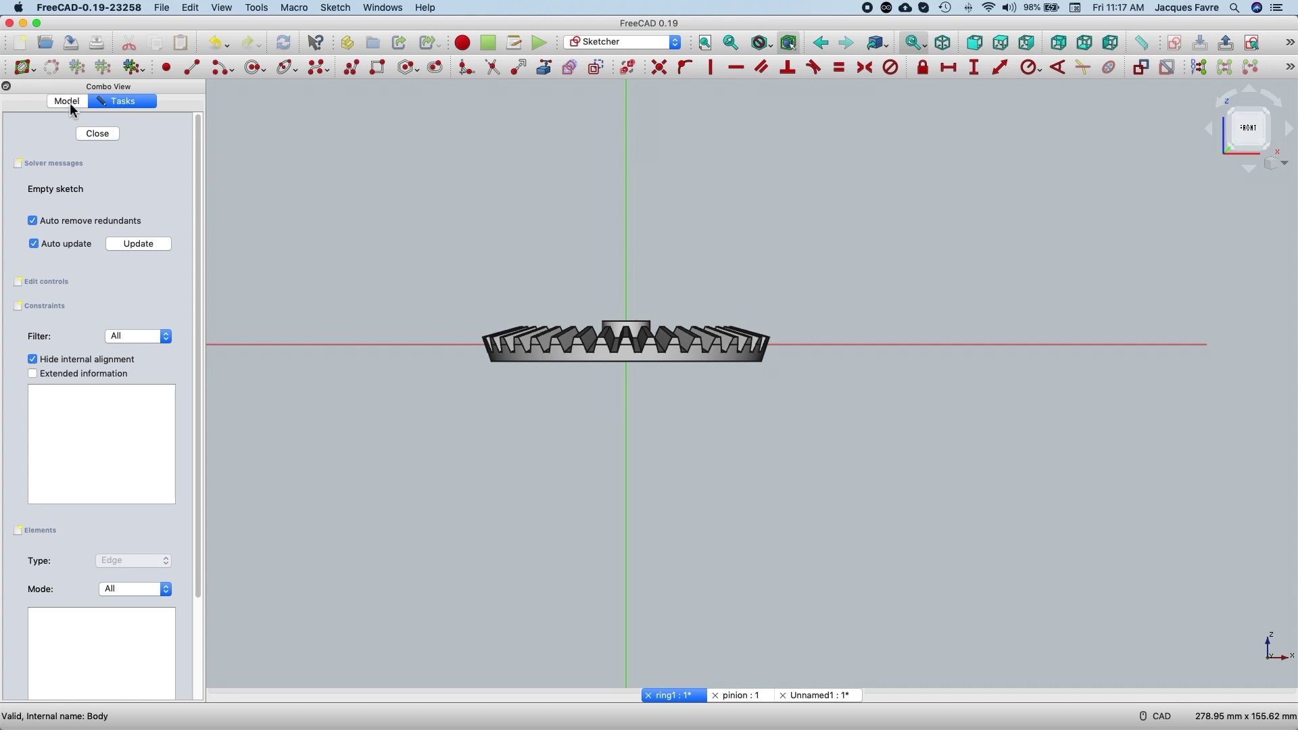
click(69, 101)
click(147, 162)
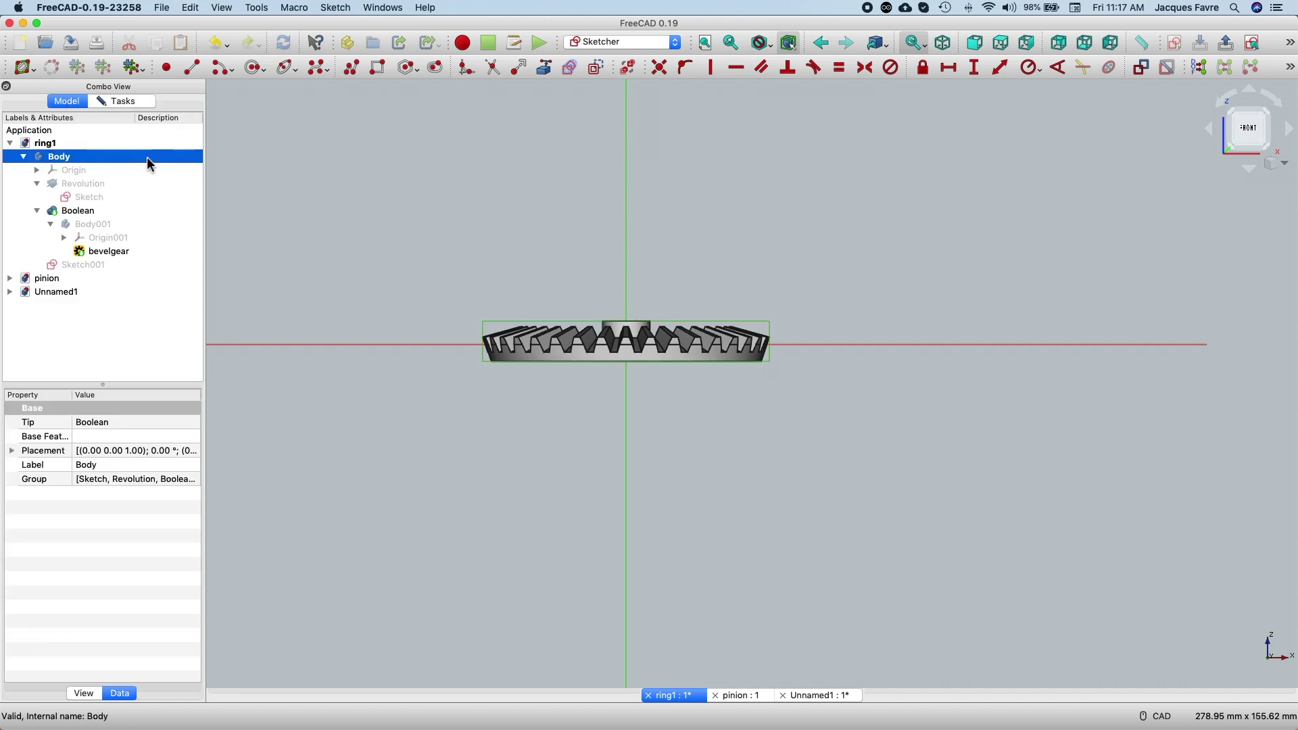
key(space)
Step: Draw a line from the origin up along the vertical axis and constrain its length to 12 mm
click(192, 67)
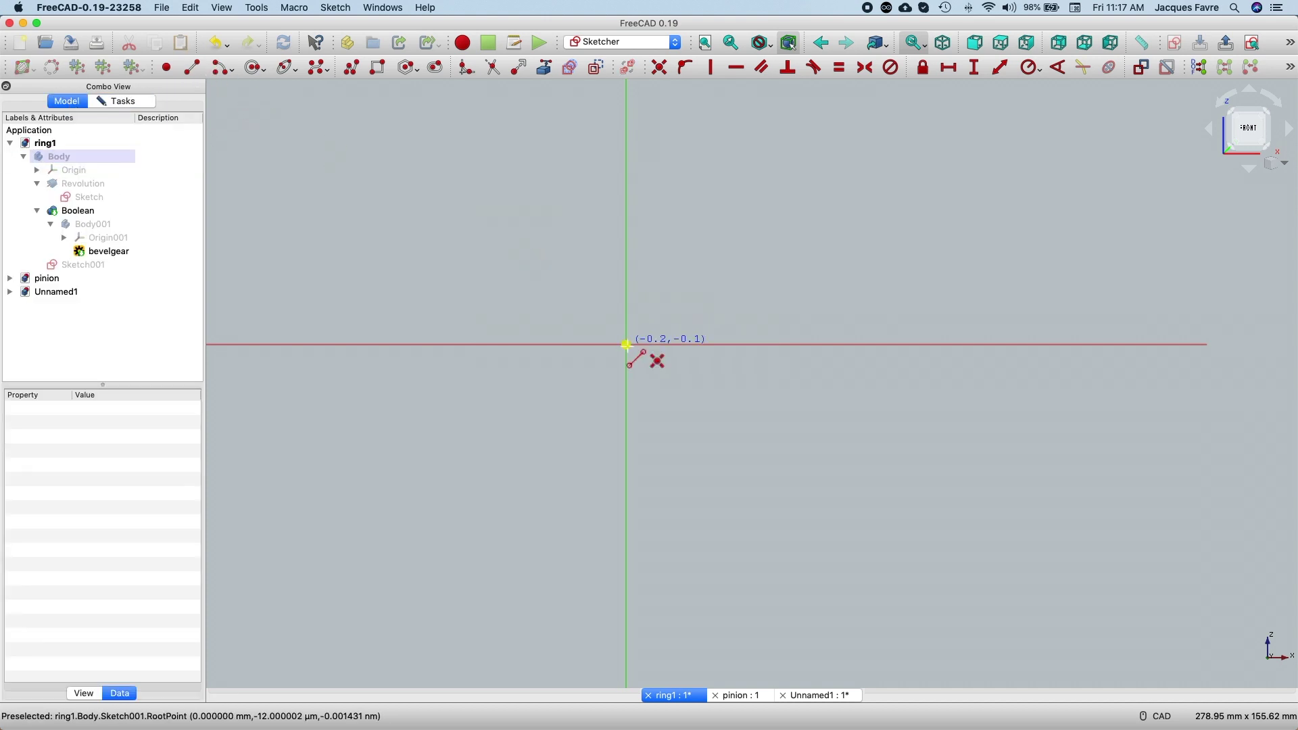
click(626, 345)
click(626, 258)
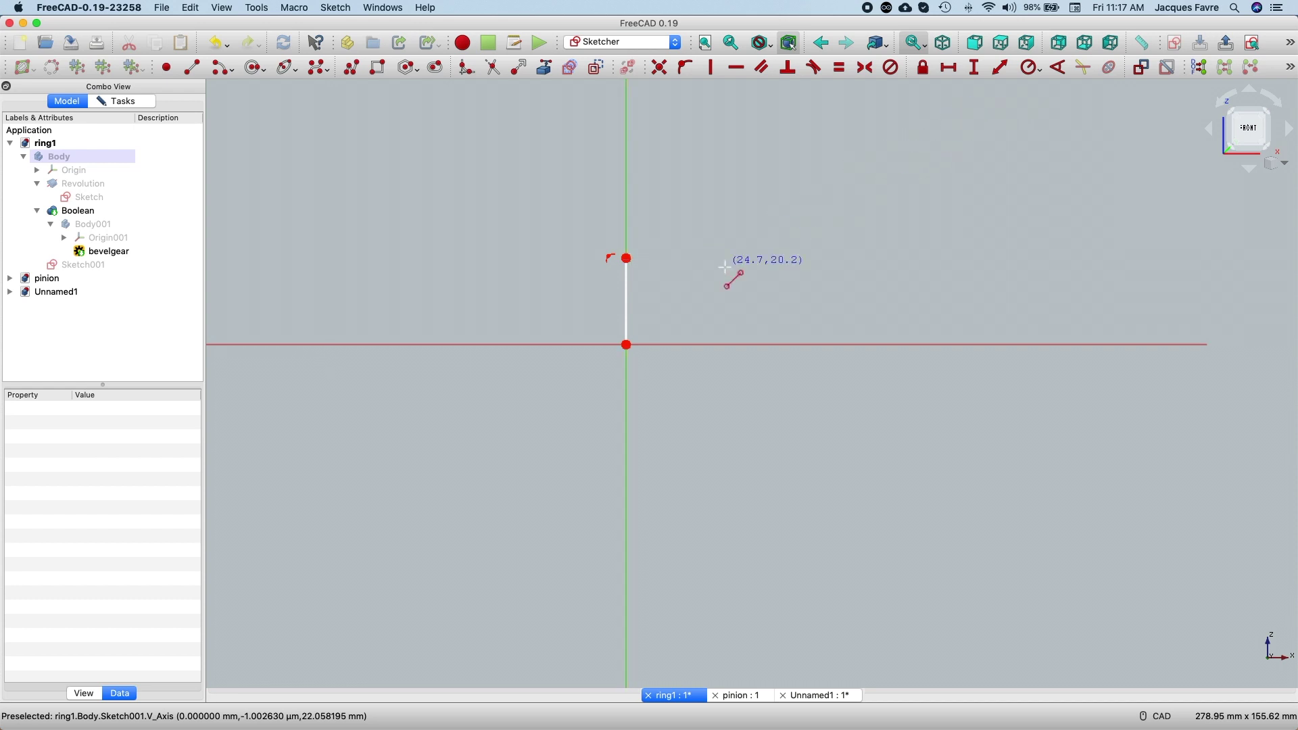
click(626, 310)
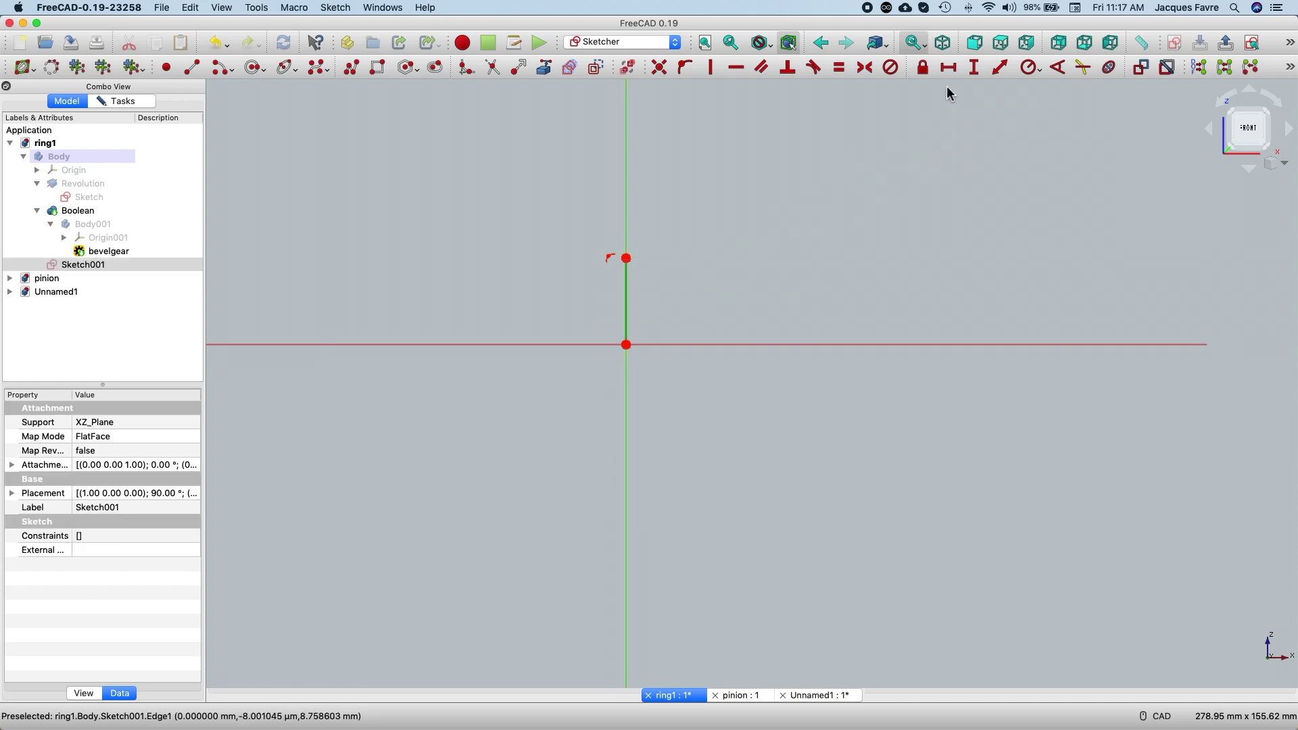
click(1000, 67)
text(12)
key(Return)
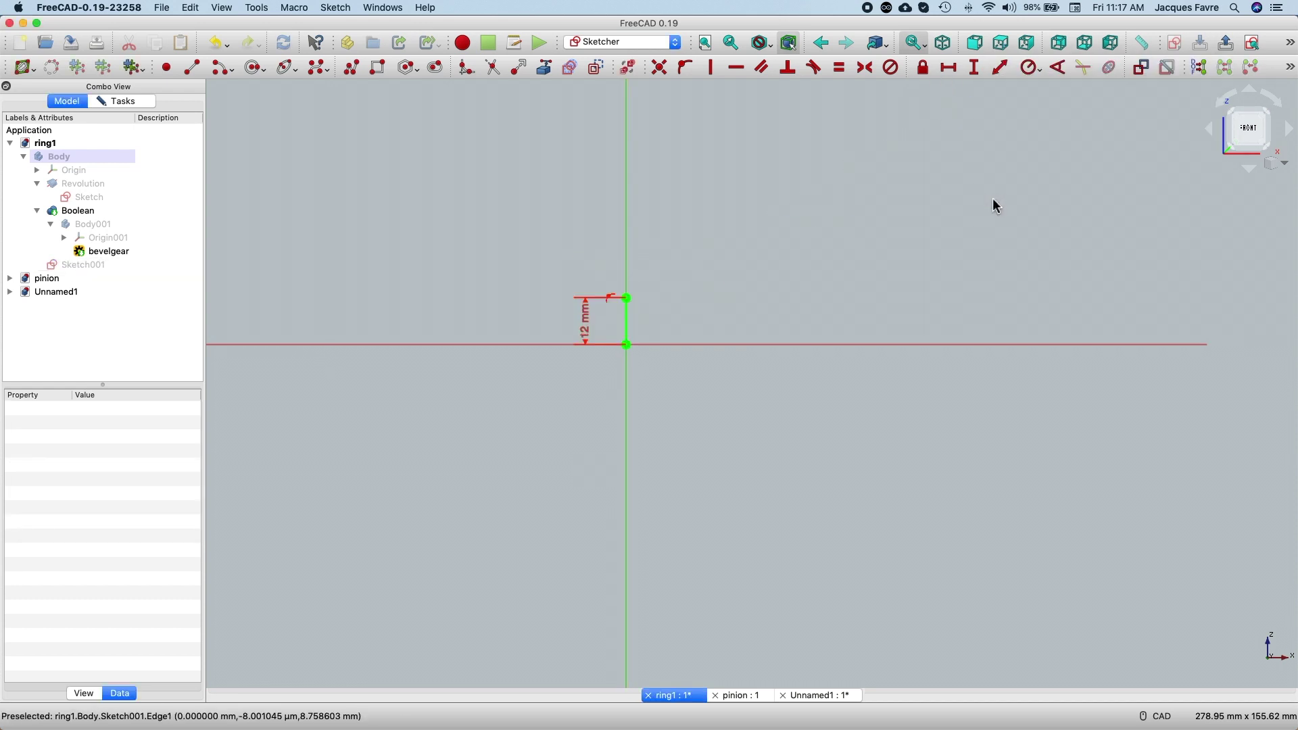
Step: Make Sketch001 and the ring's Body visible again and close the sketch
click(131, 265)
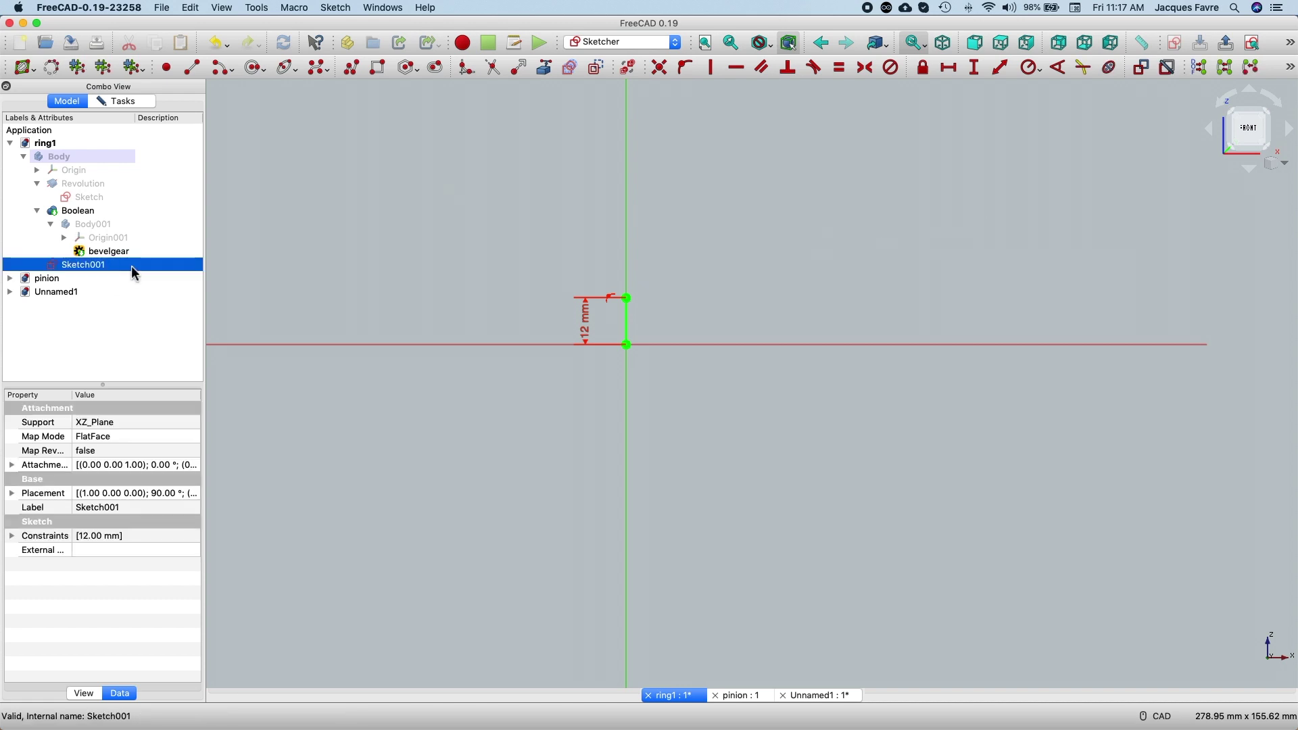
click(159, 154)
key(space)
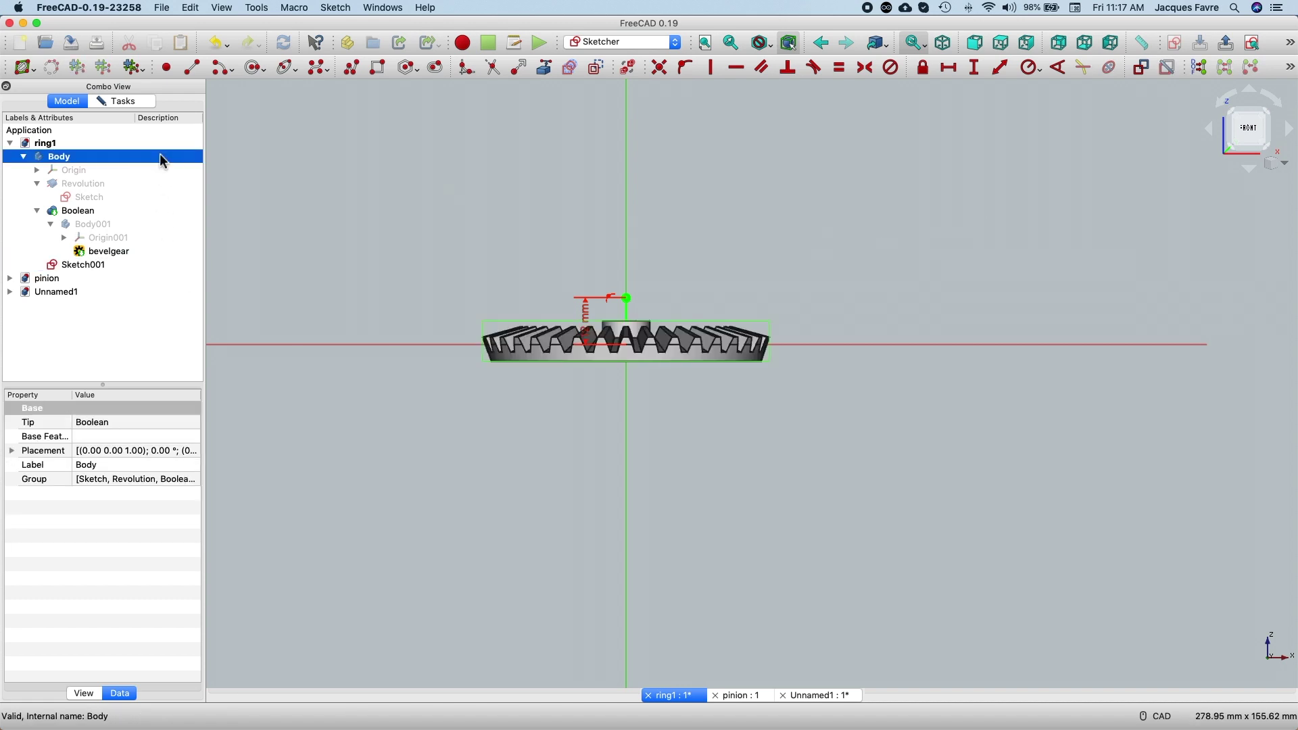
click(340, 278)
click(118, 101)
click(95, 127)
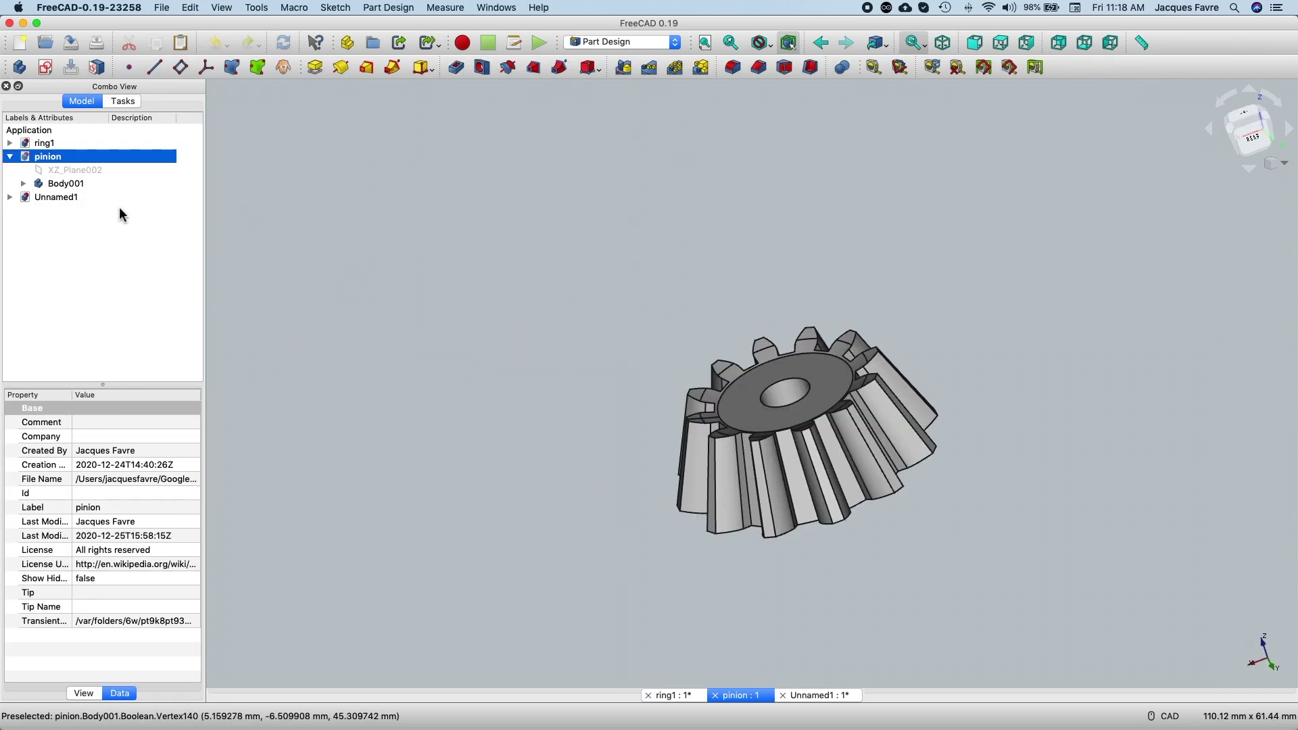
Step: Start a new sketch on XZ_Plane003 of the pinion document's Body001 and hide the body
double_click(115, 185)
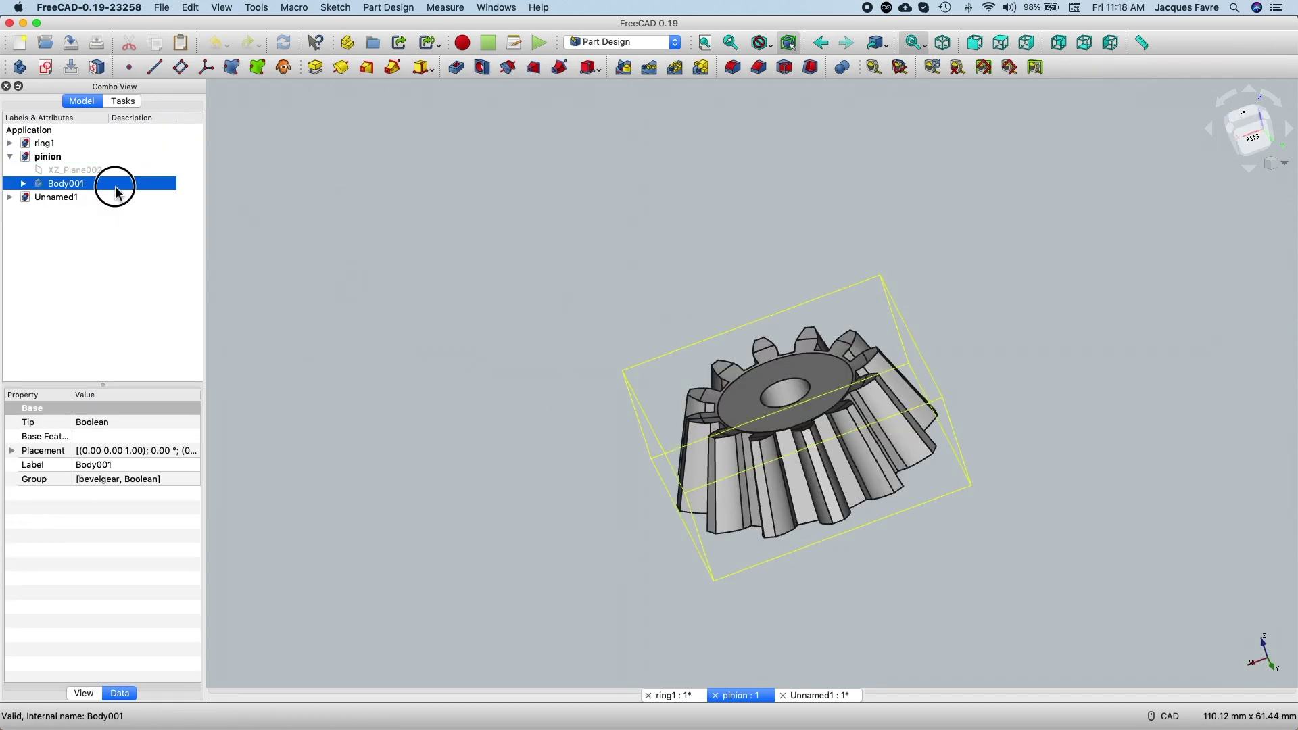
click(46, 67)
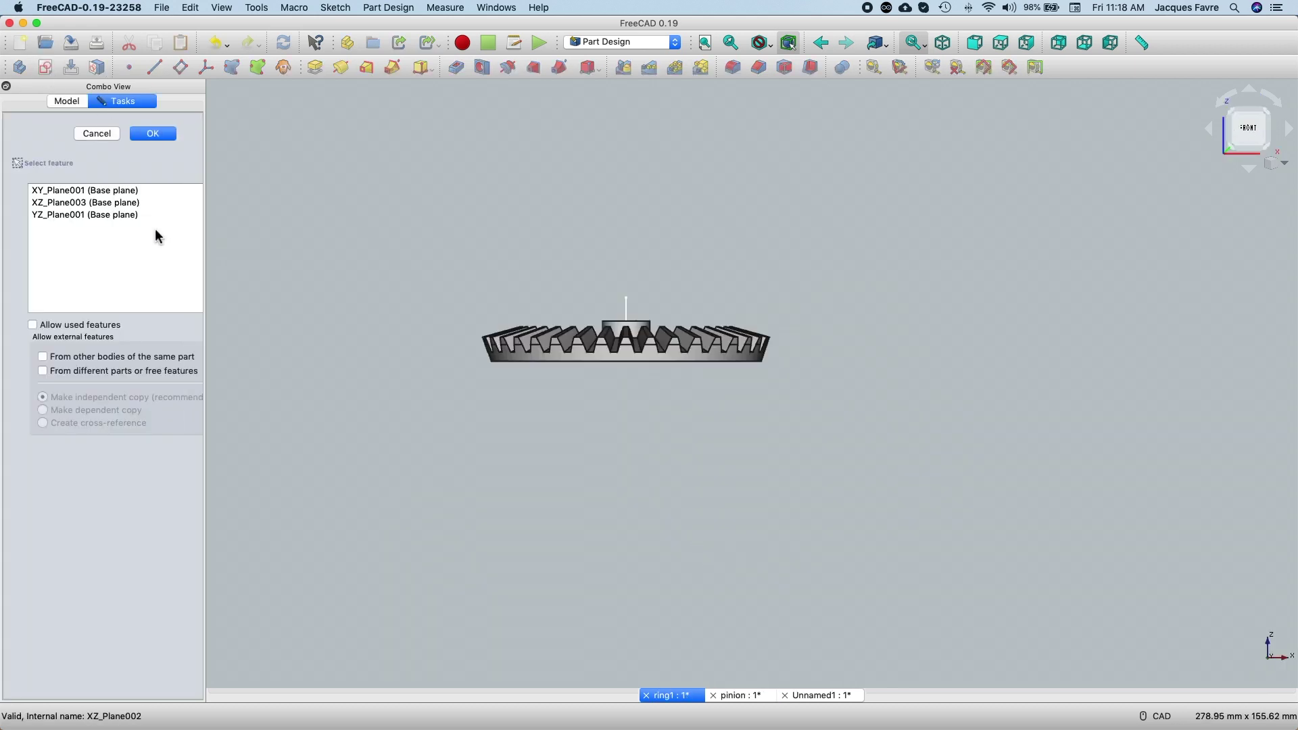
click(153, 203)
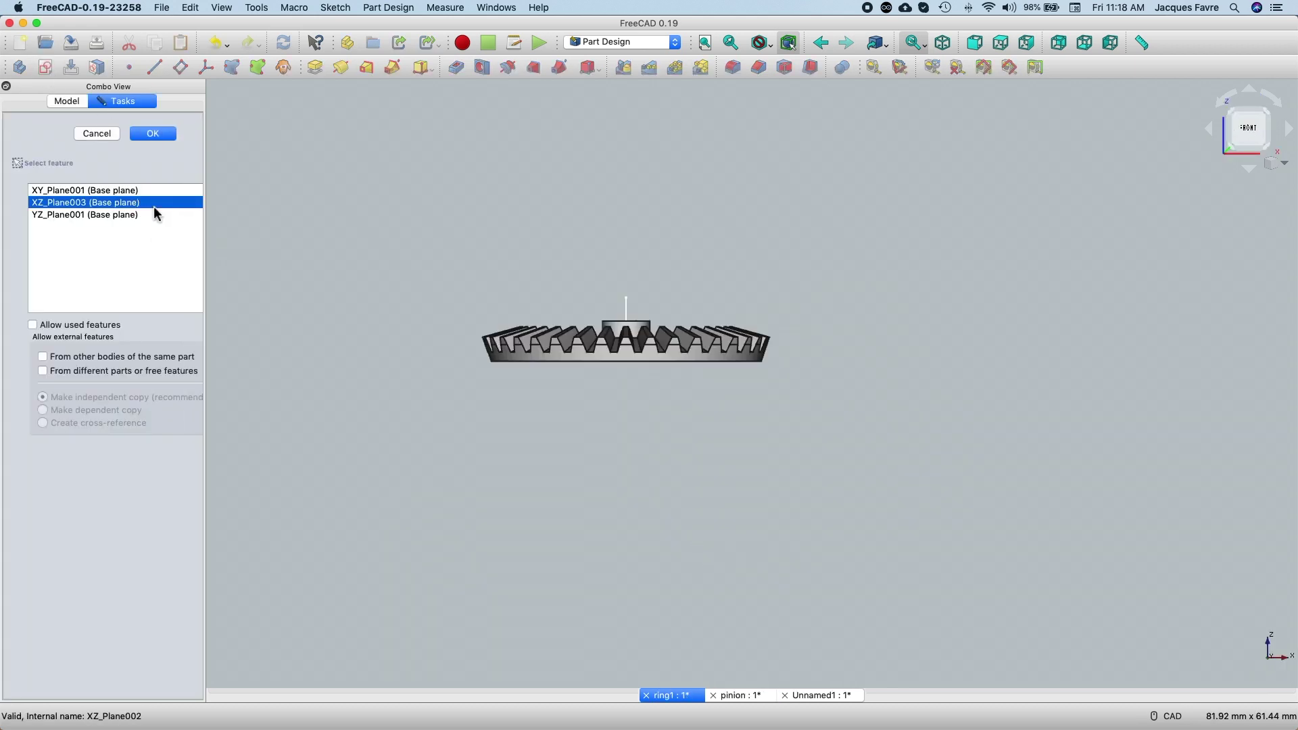
click(153, 133)
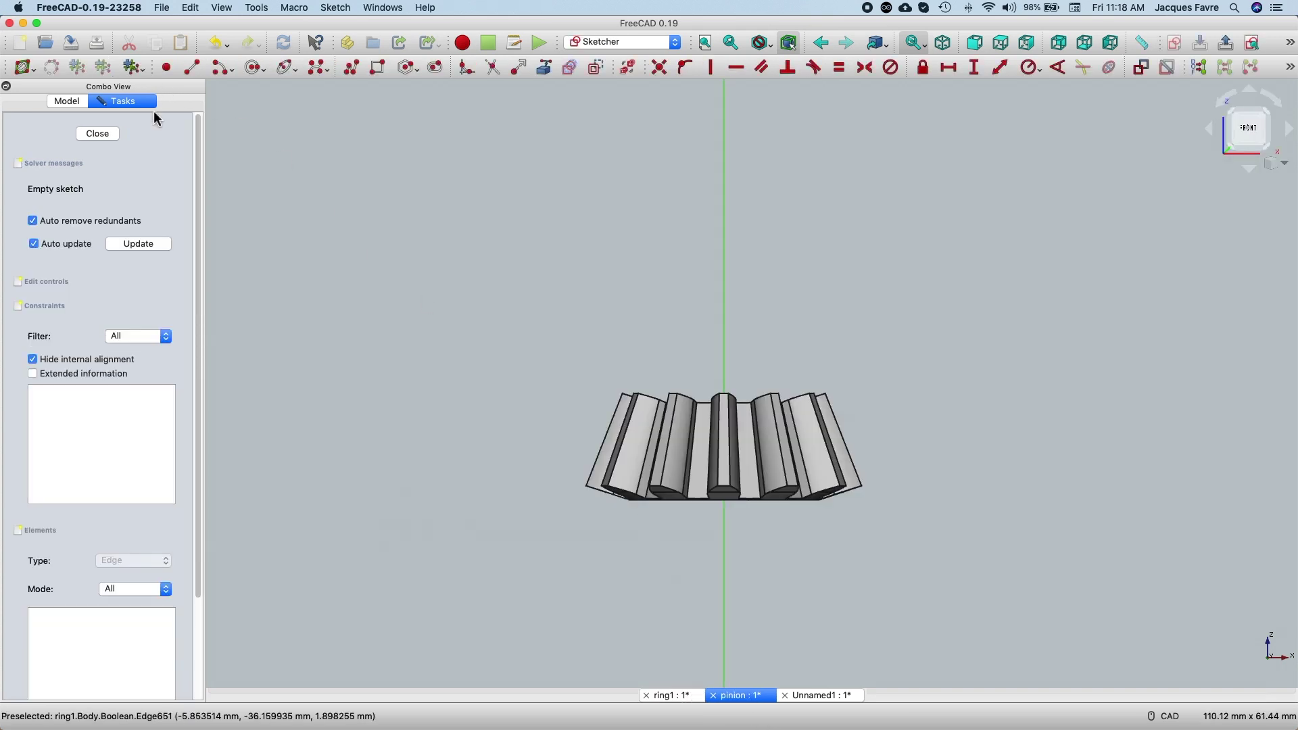
click(68, 101)
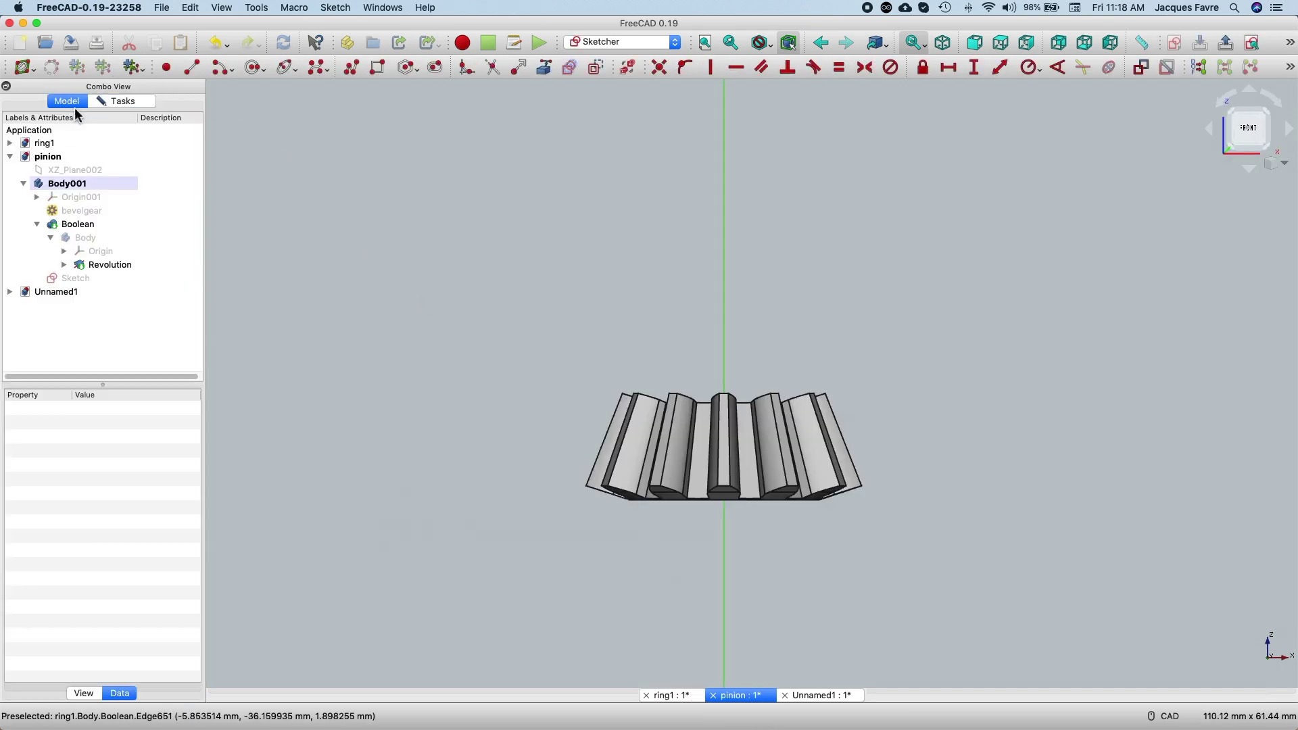
click(115, 185)
key(space)
Step: Draw a line along the vertical axis above the origin and constrain its length to 36 mm
click(192, 67)
click(724, 451)
click(724, 286)
right_click(811, 341)
click(726, 353)
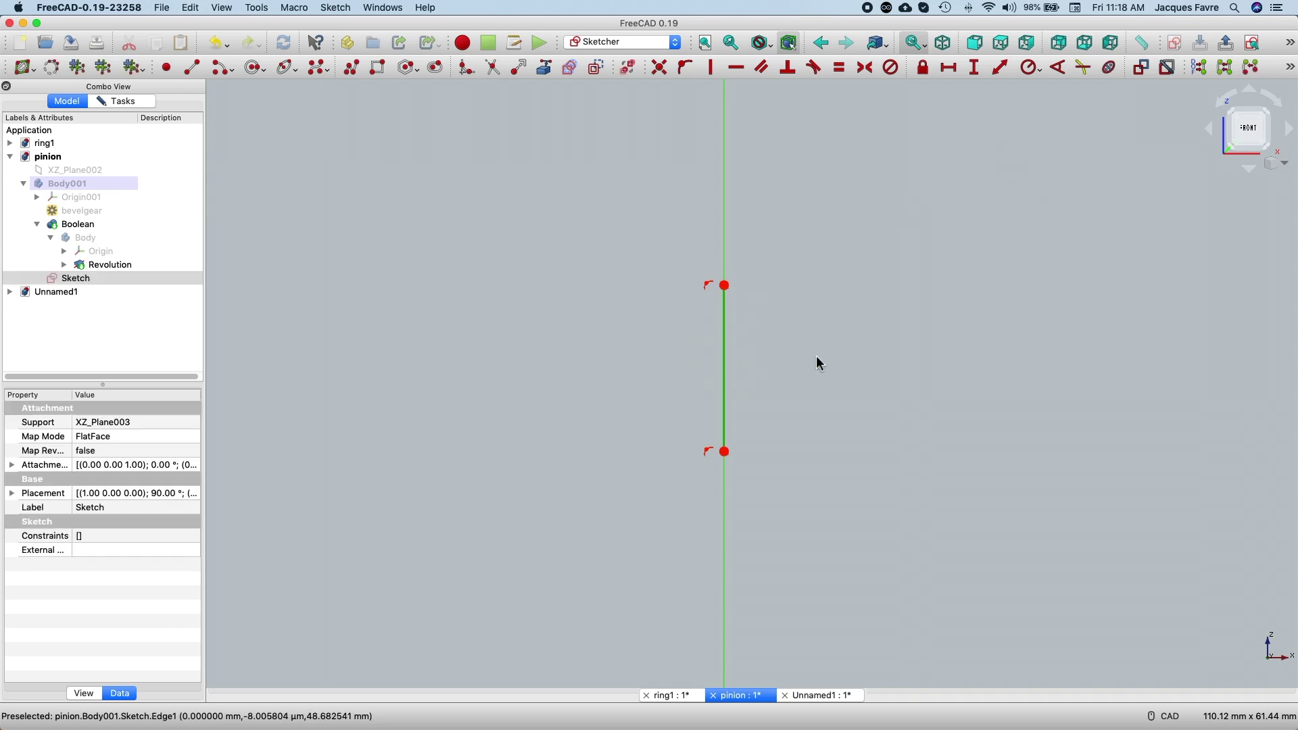
text(i36)
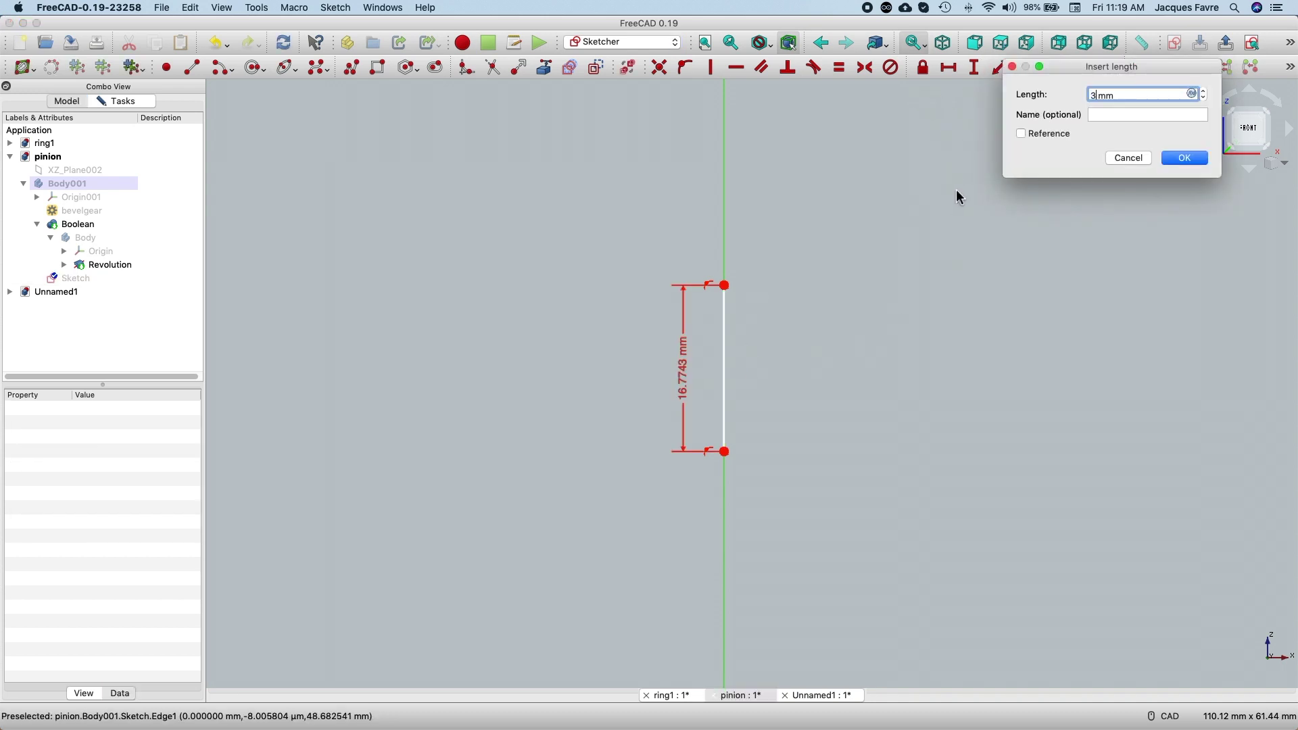
key(Return)
Step: Constrain the distance between the origin and the line's lower endpoint to 36 mm
scroll(837, 394, down, 5)
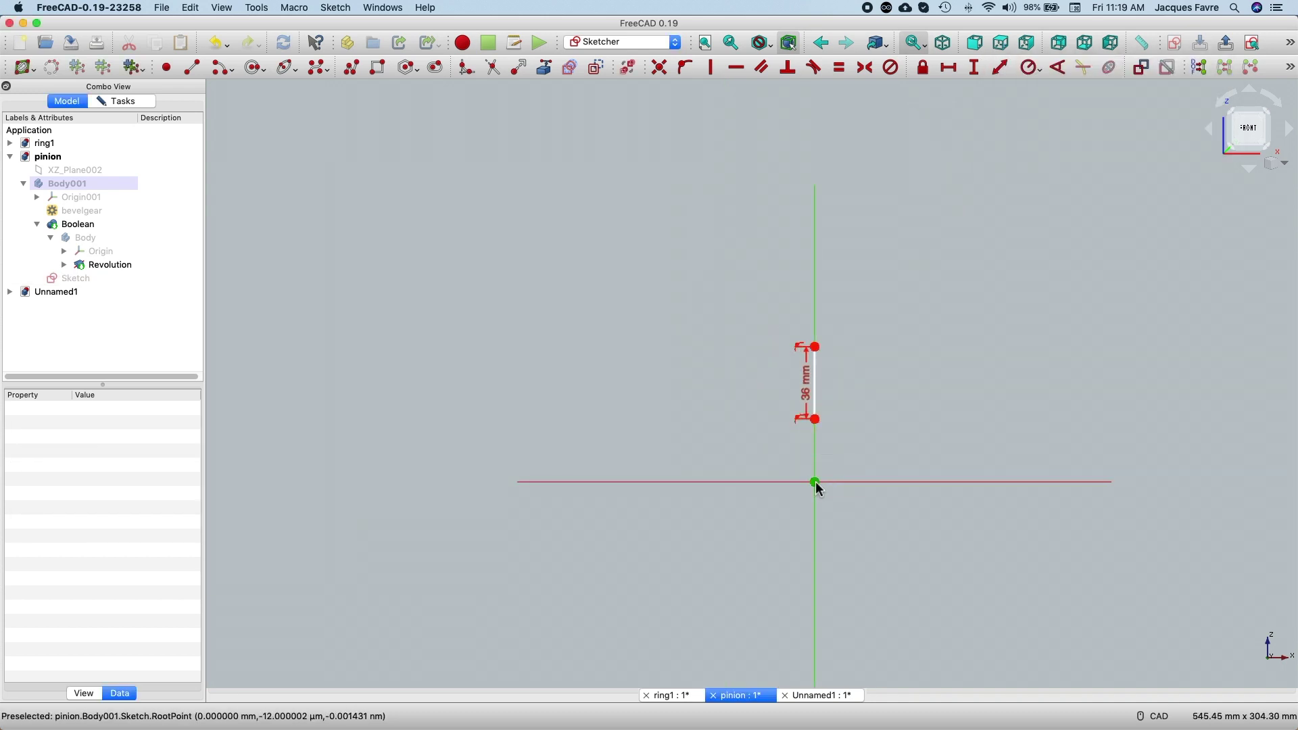
click(815, 481)
click(816, 420)
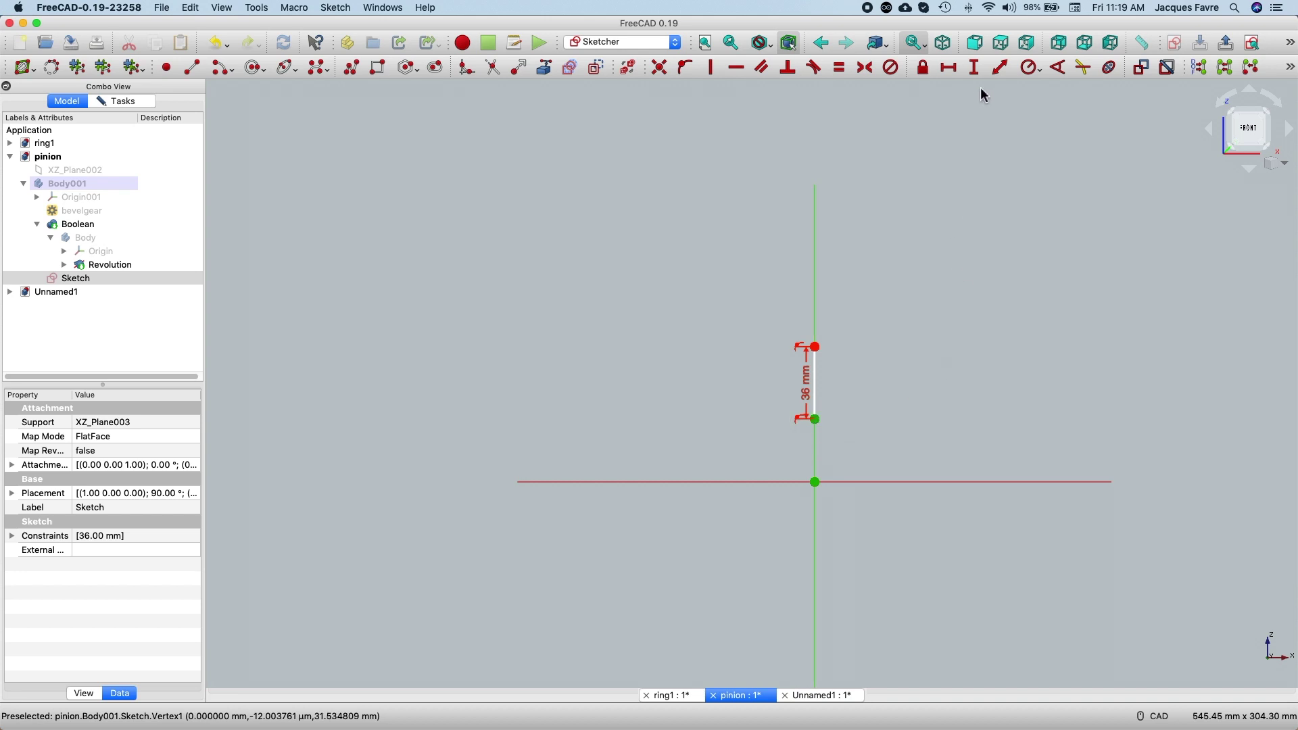
text(i)
text(36)
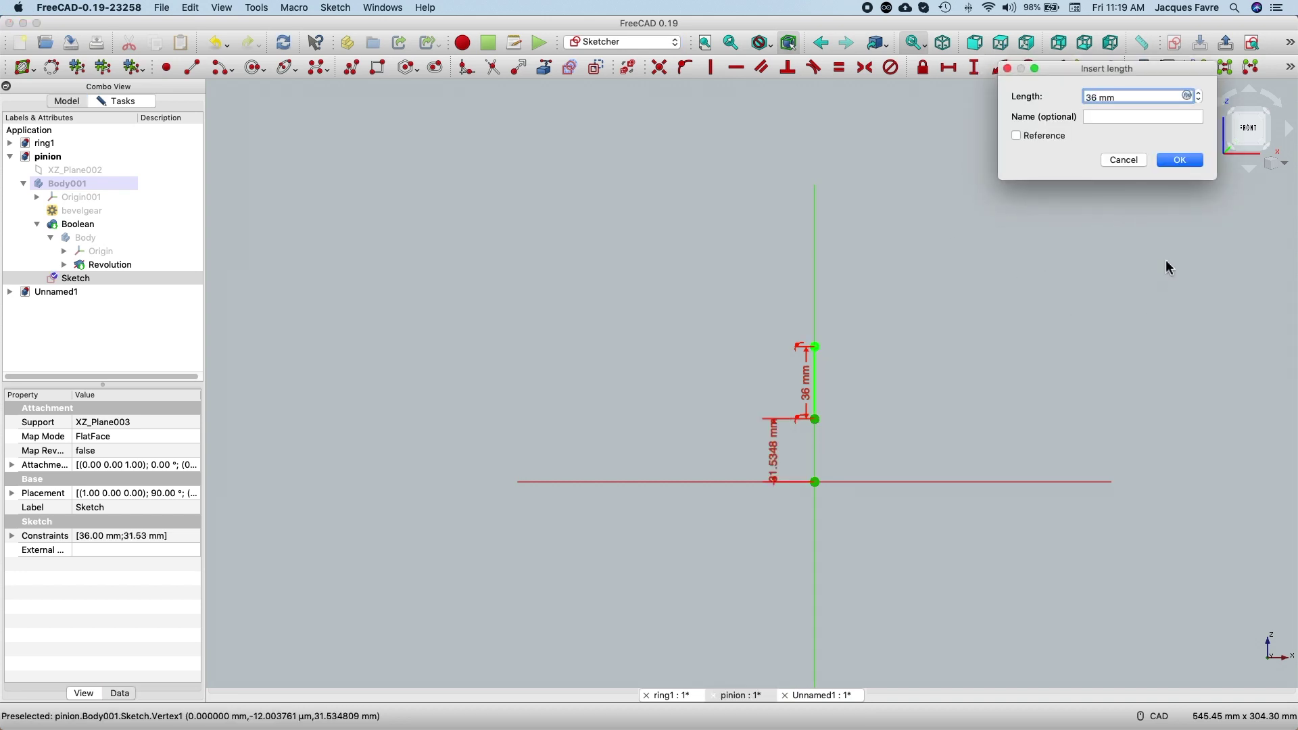
text(6)
click(1173, 162)
Step: Show the pinion's Body001 and its axis sketch again and close the sketch
click(146, 188)
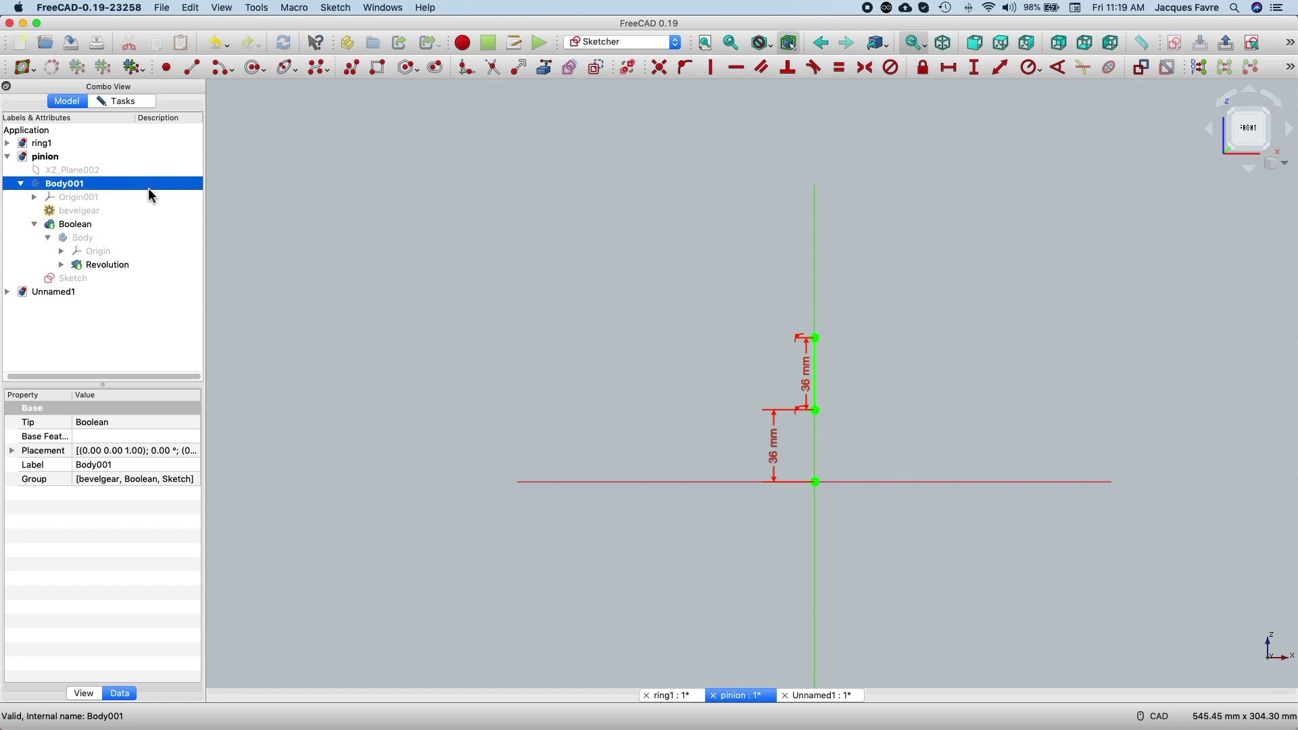
click(140, 279)
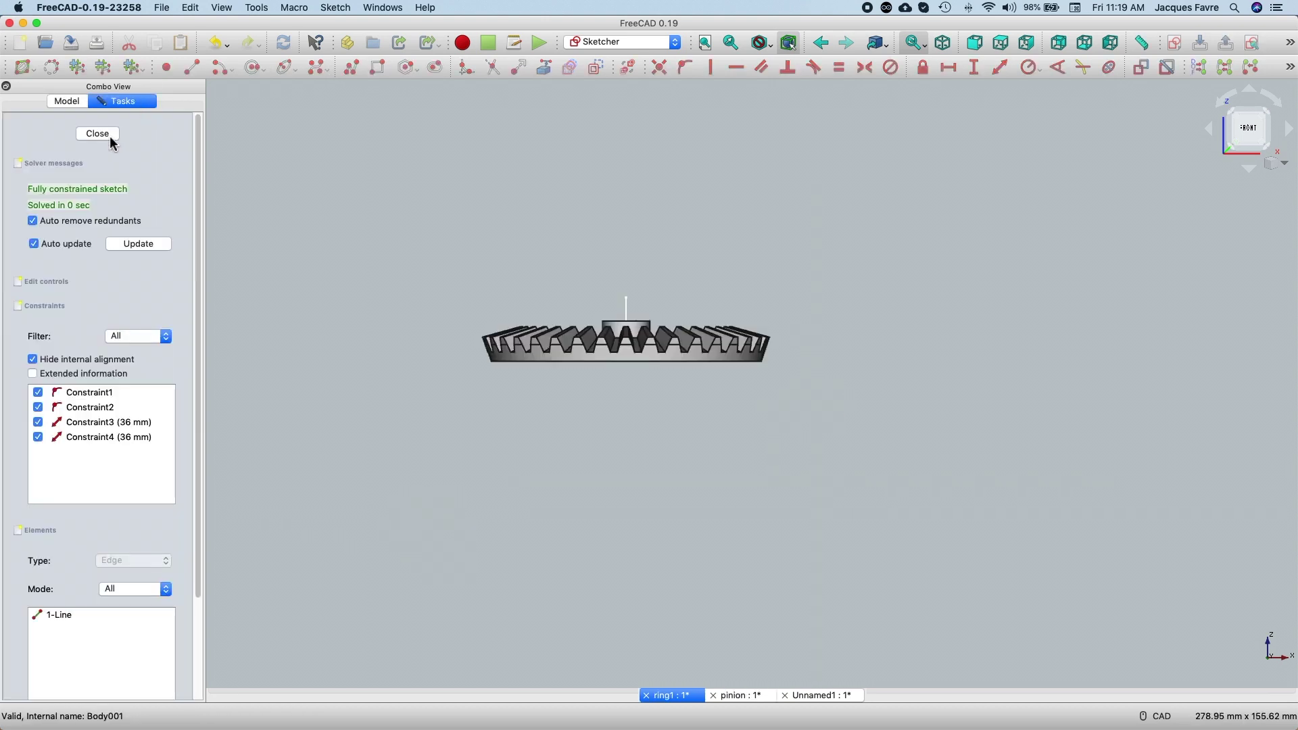
click(109, 136)
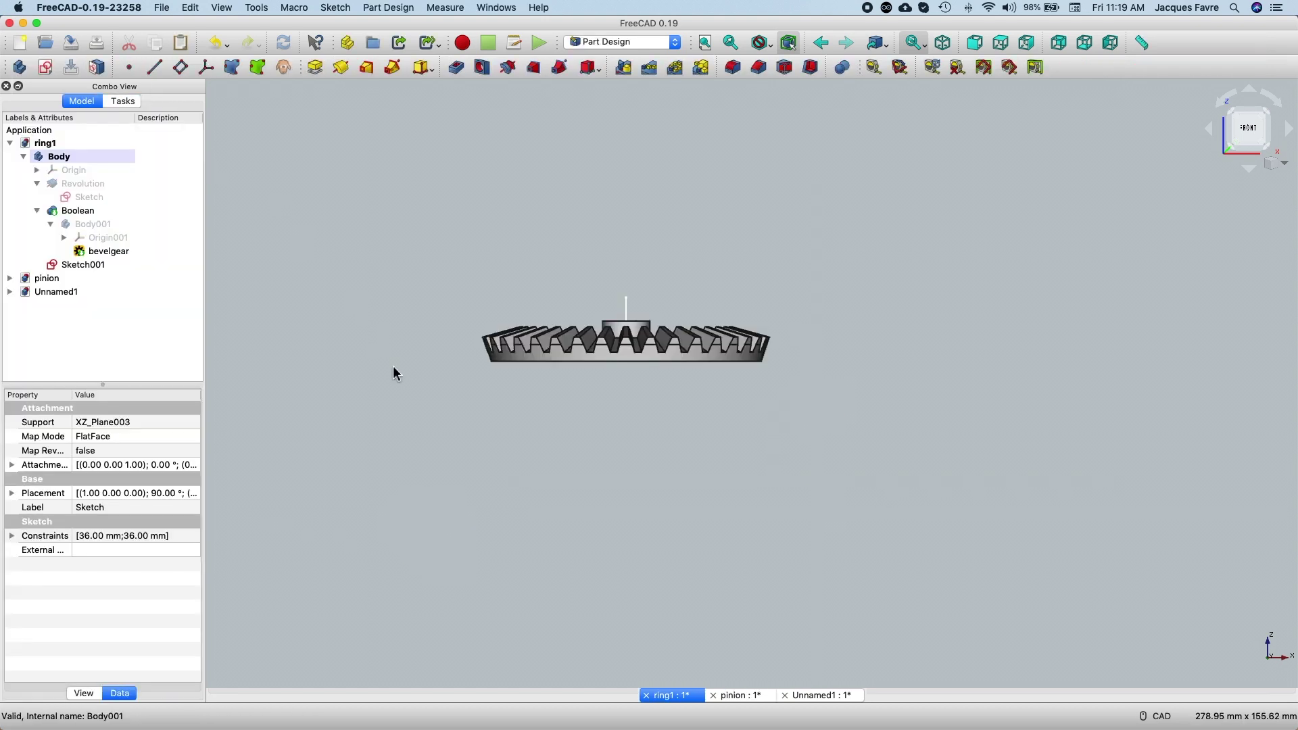
Step: Save the pinion document and the ring1 document
click(749, 696)
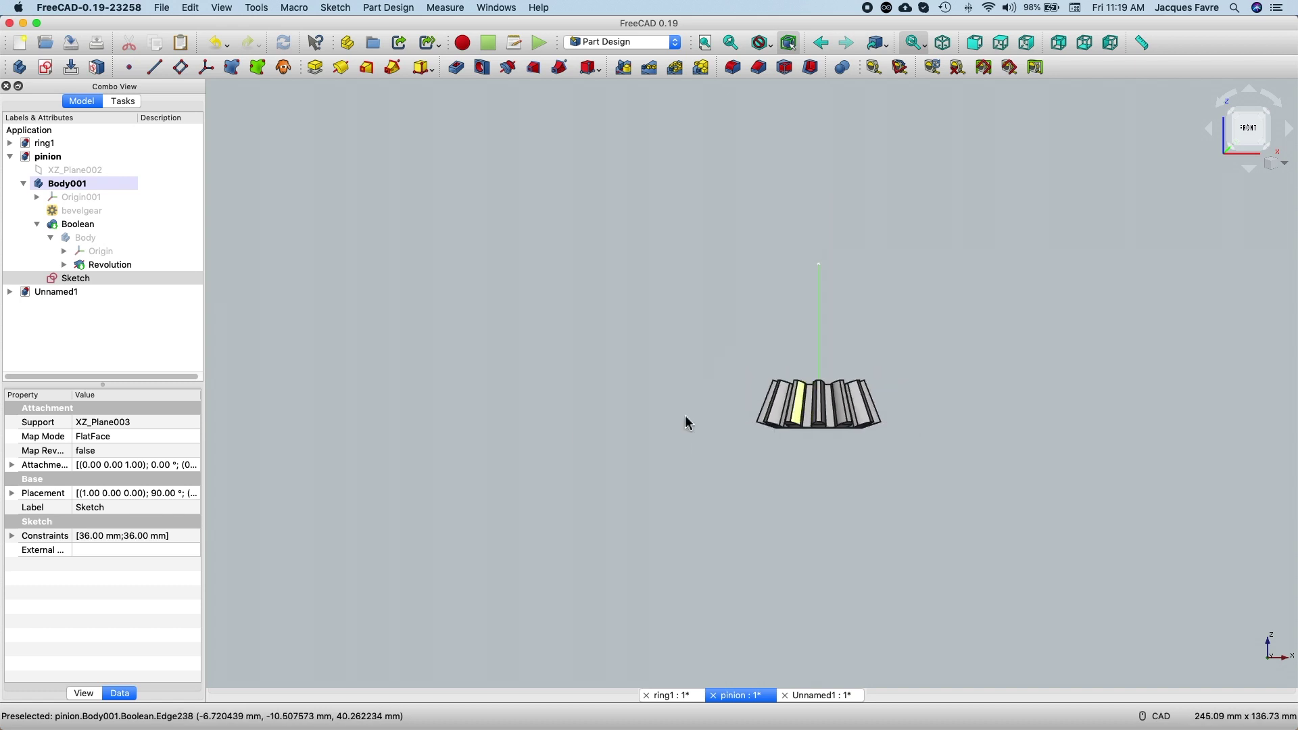
click(190, 8)
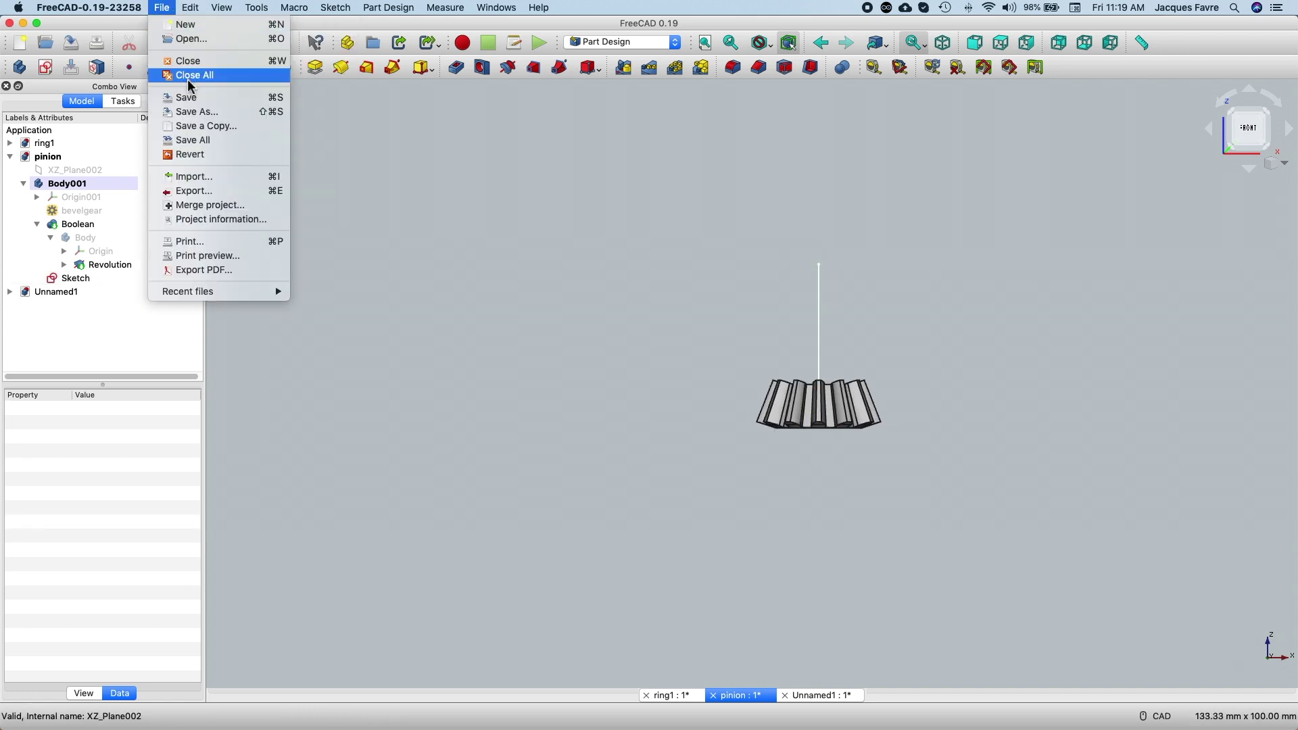
click(187, 97)
click(671, 695)
click(161, 7)
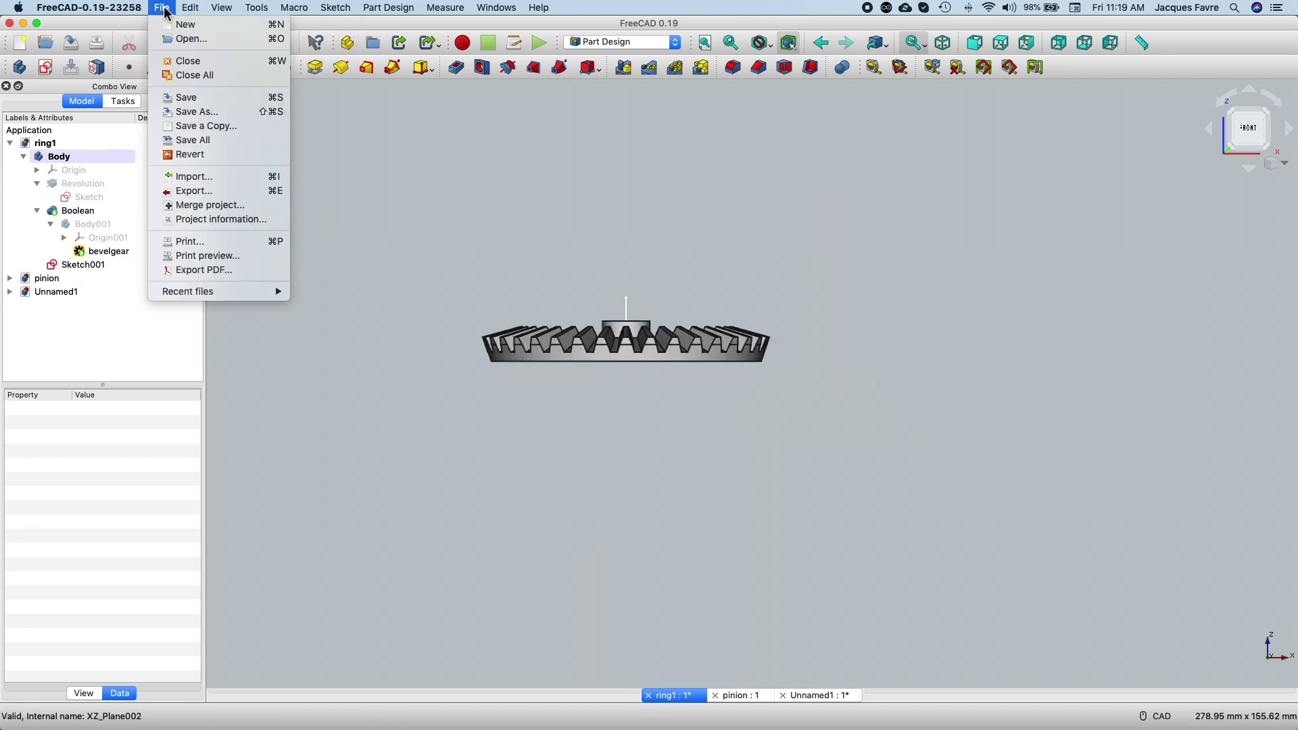
click(188, 102)
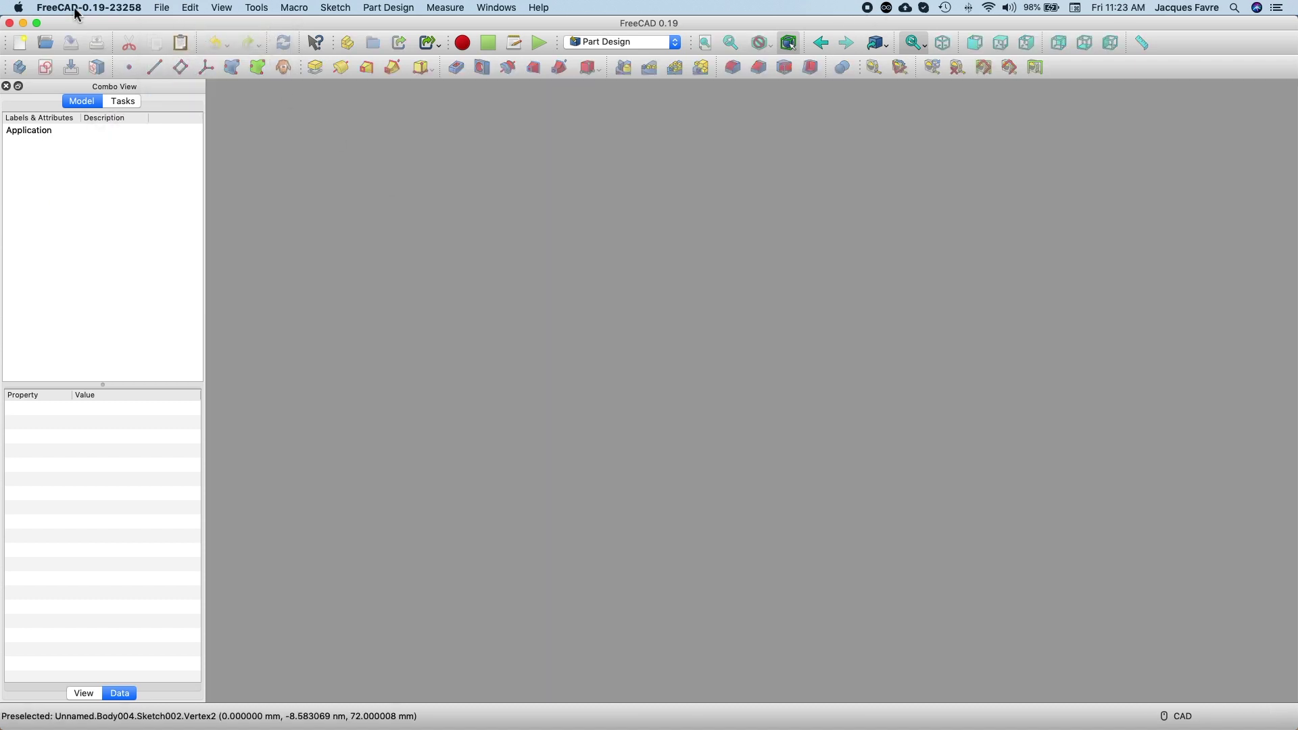
Step: Create a new document containing an empty body and open ring1.FCStd from the bevelGear1-3 folder
click(19, 42)
click(20, 67)
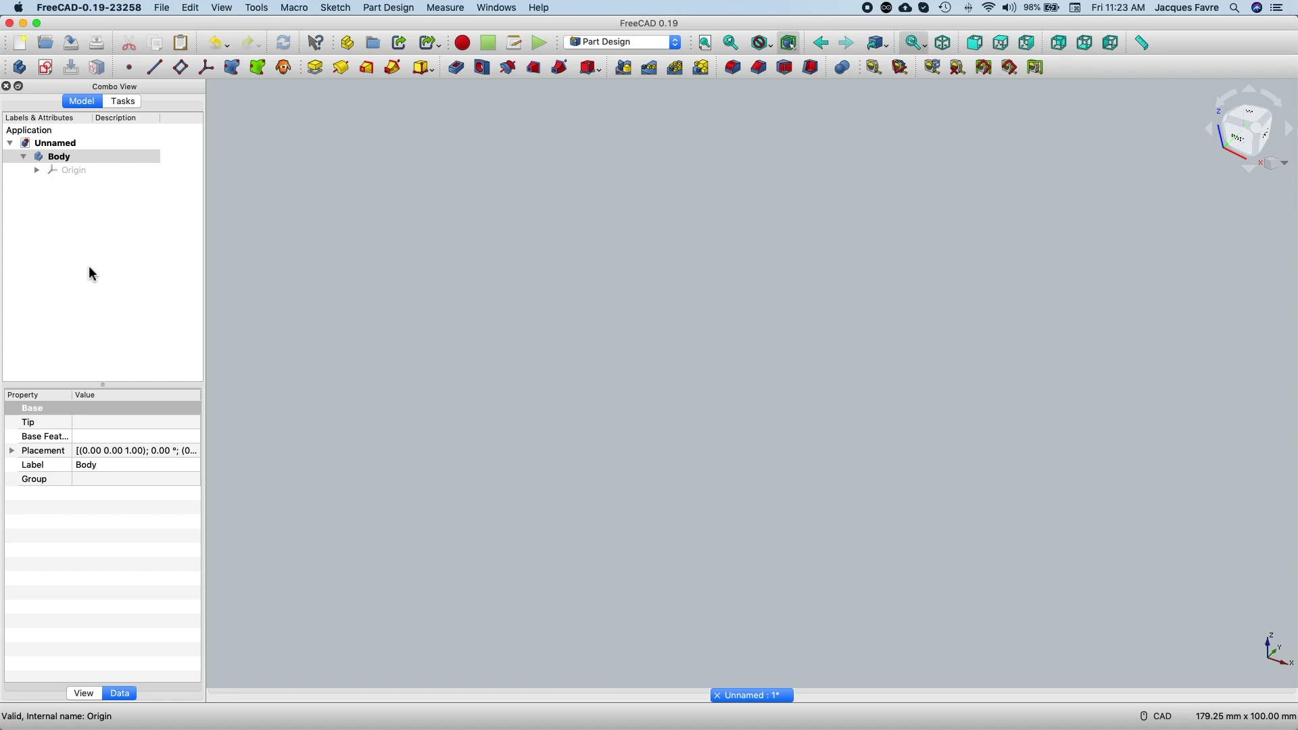
click(162, 8)
click(183, 37)
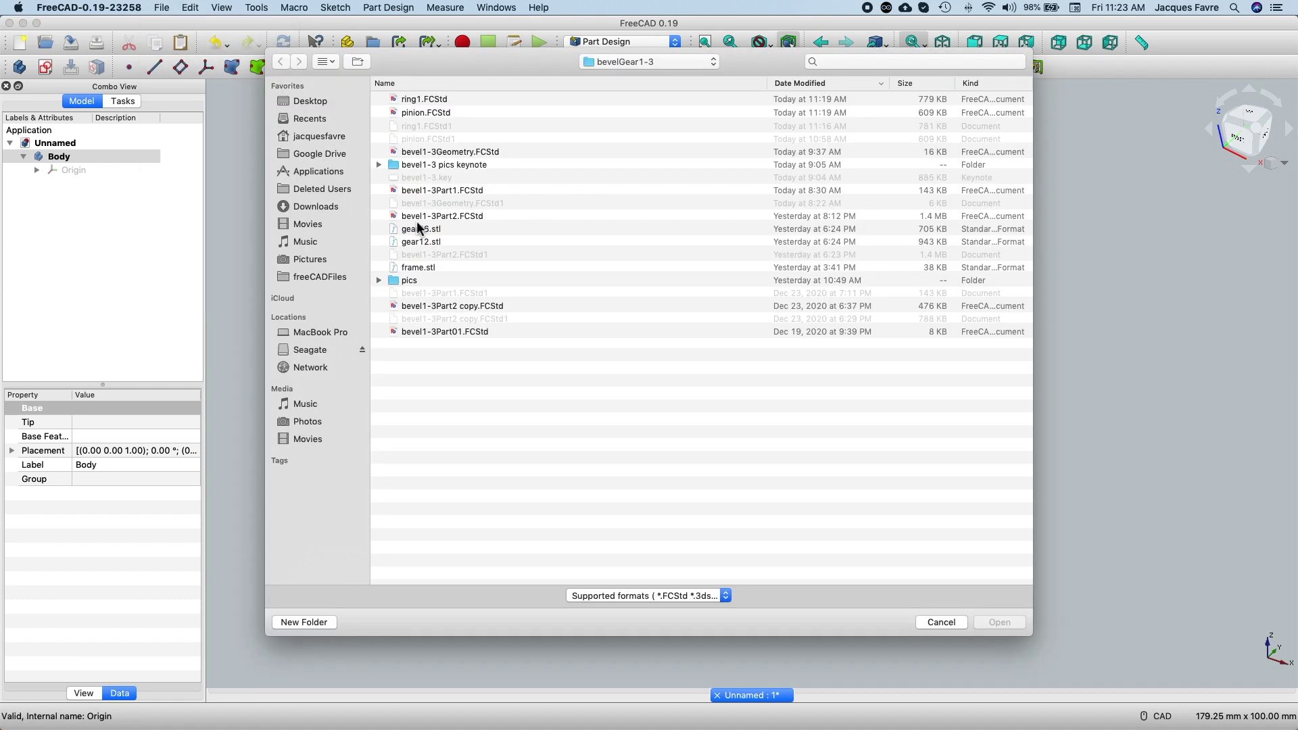
click(462, 99)
click(1004, 622)
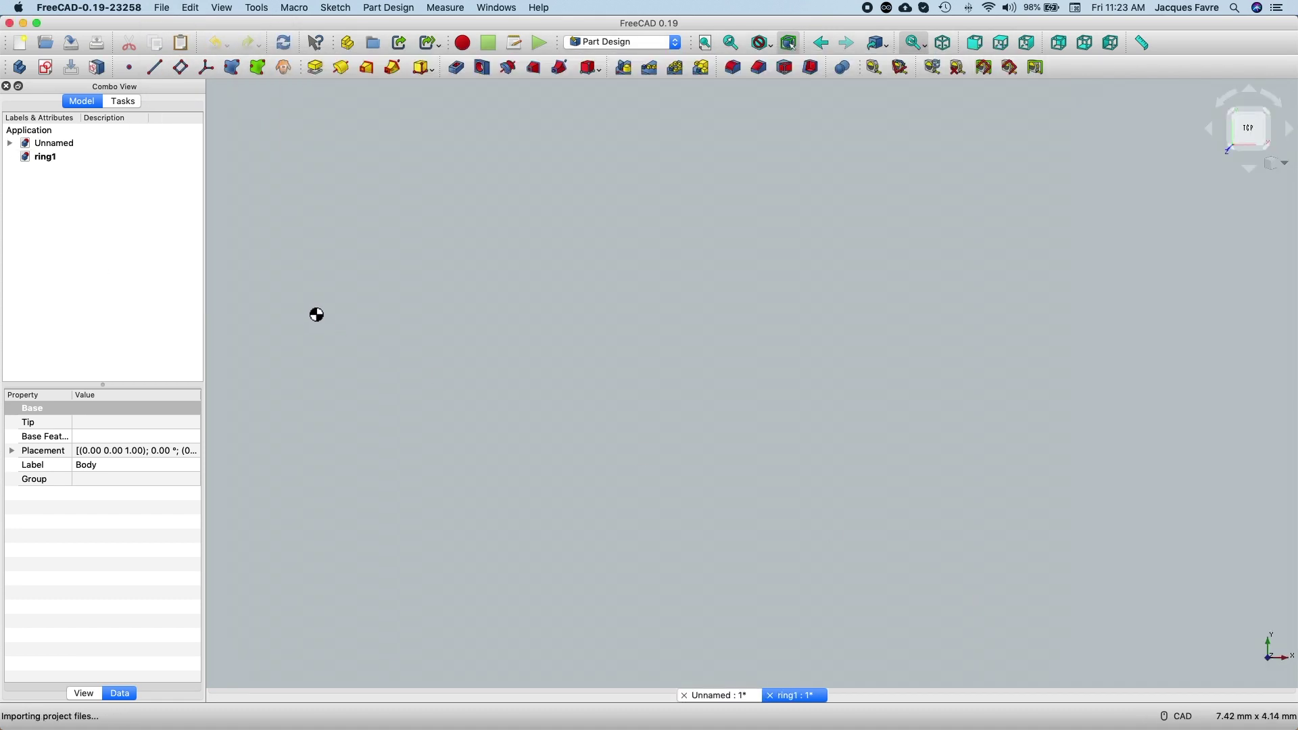
Step: Copy the ring1 Body with its dependent objects and paste it into the Unnamed document
click(83, 172)
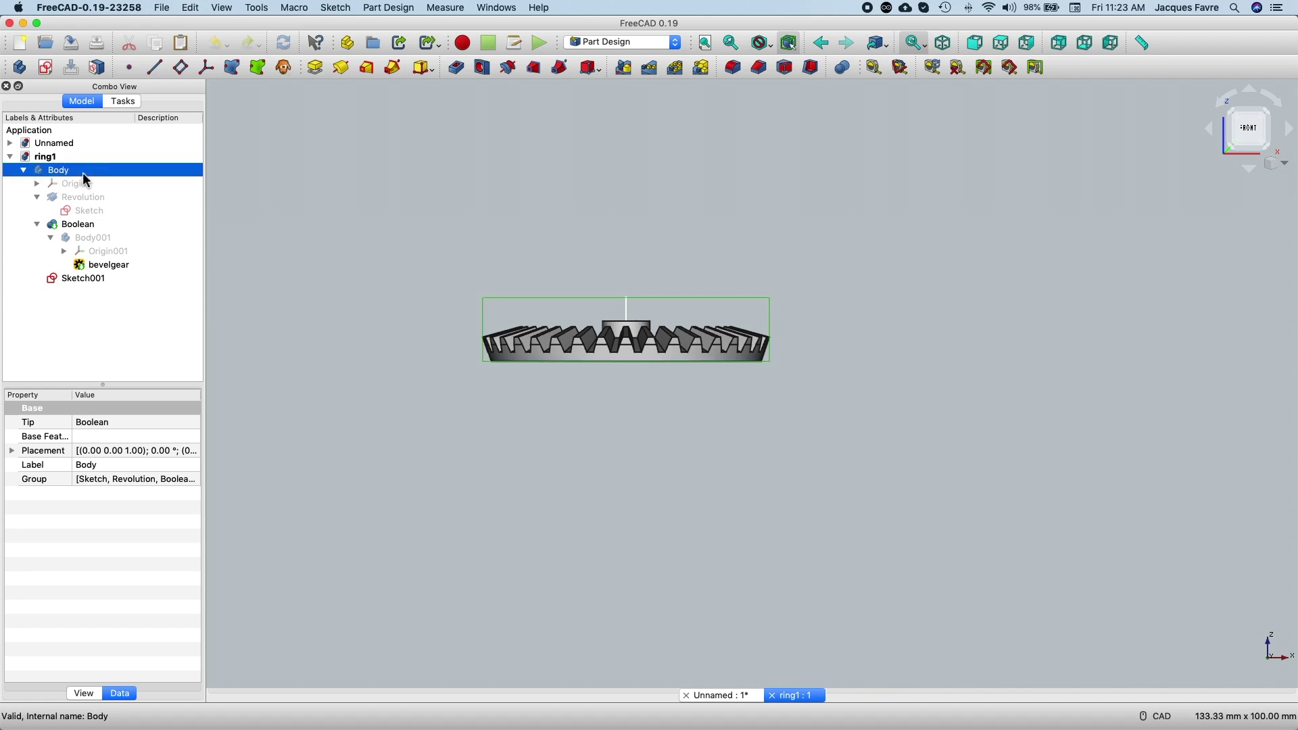
right_click(83, 172)
click(816, 462)
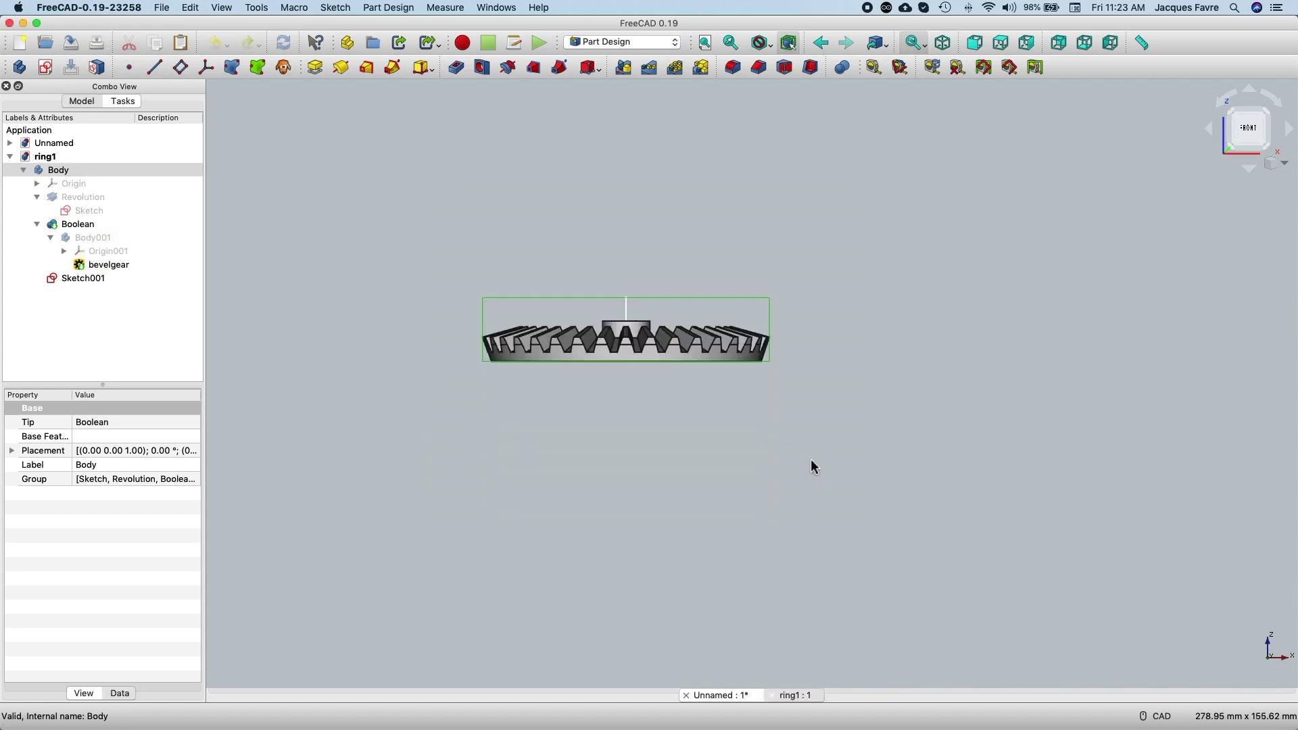
click(11, 143)
click(87, 157)
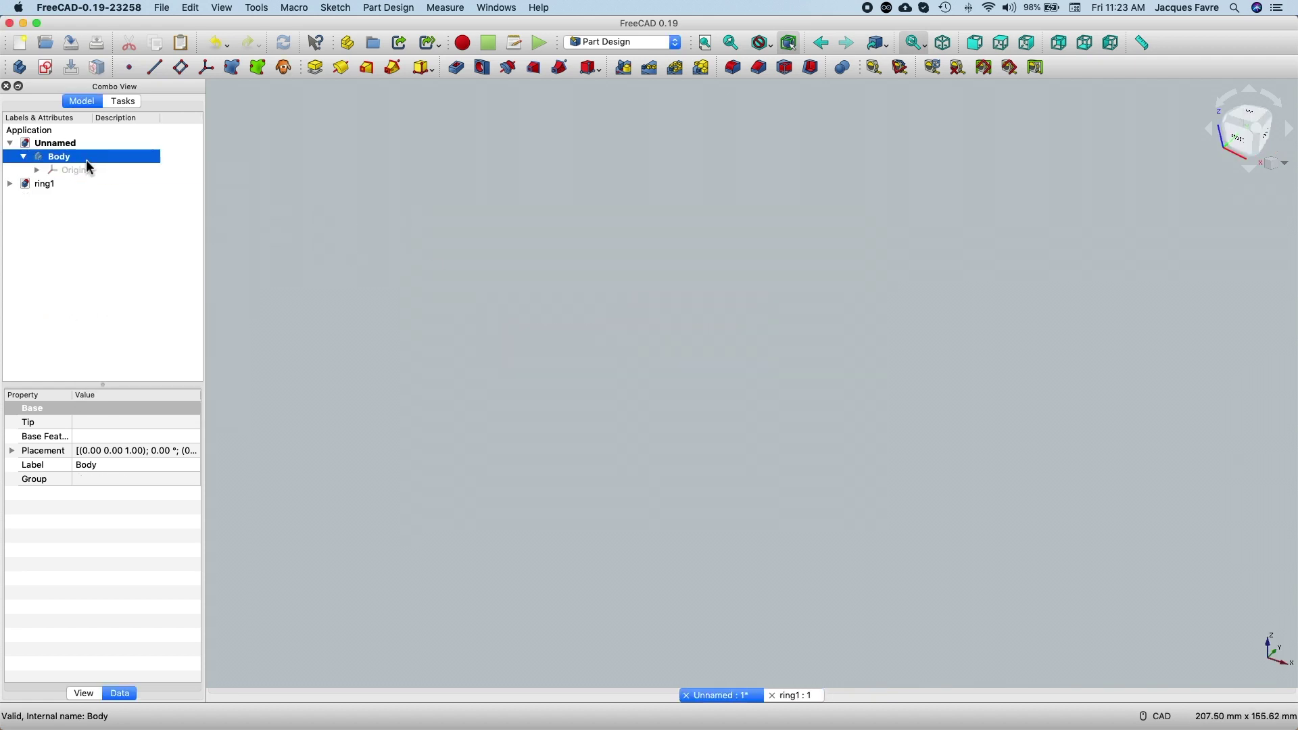
right_click(127, 158)
click(184, 256)
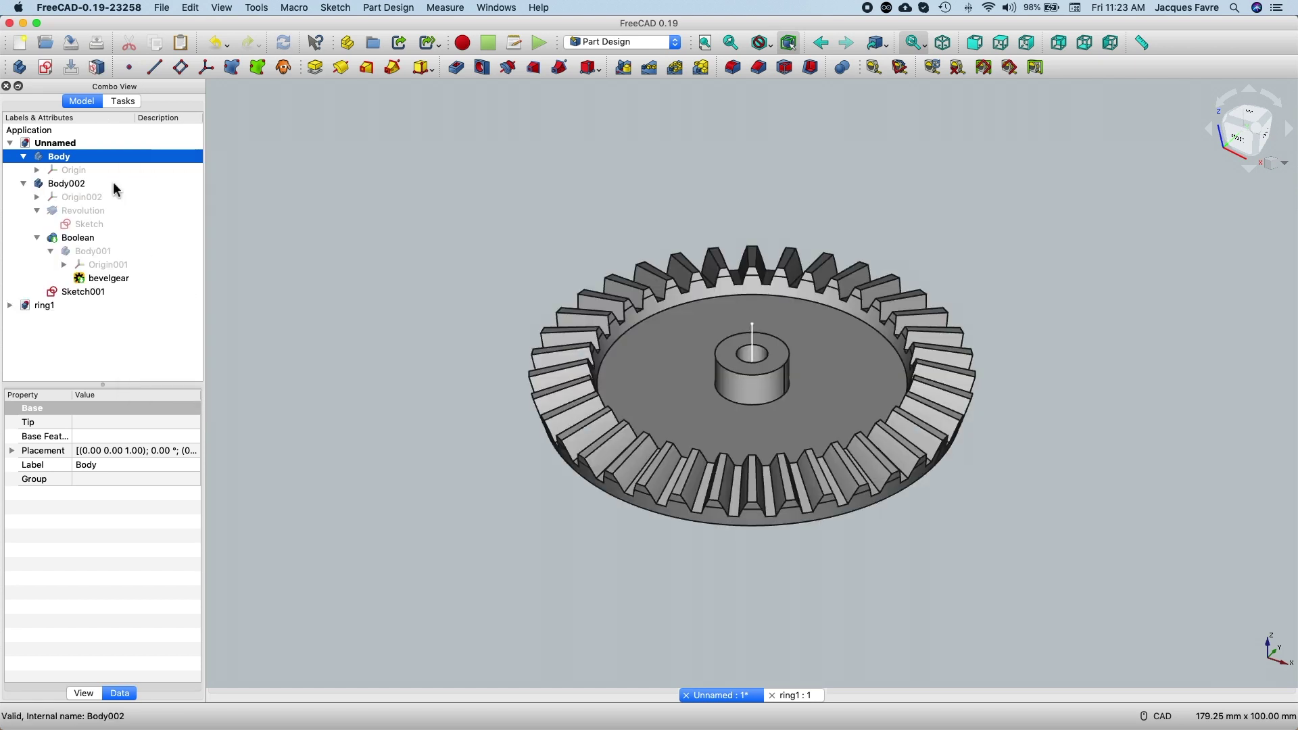
Step: Rename the pasted ring body Body002 as BodyRing and close the ring1 document
click(84, 184)
right_click(84, 187)
click(87, 384)
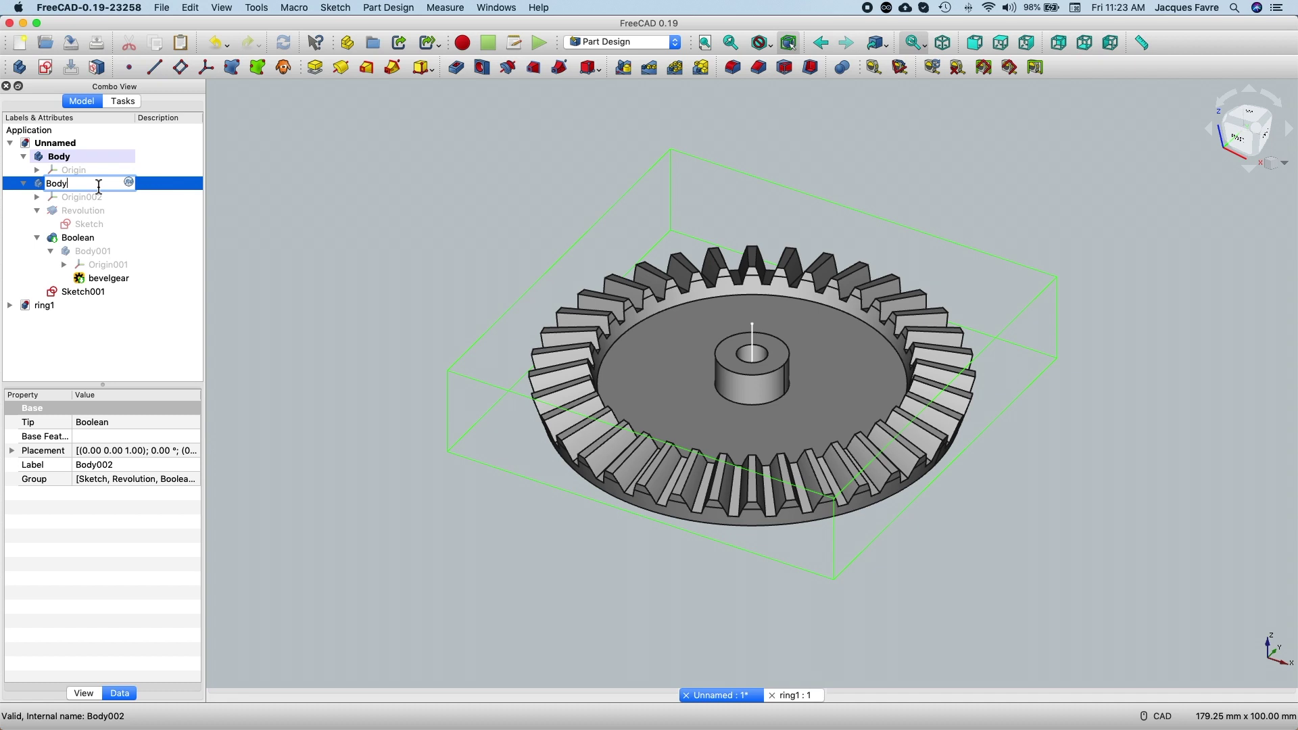
text(BodyRing)
key(Return)
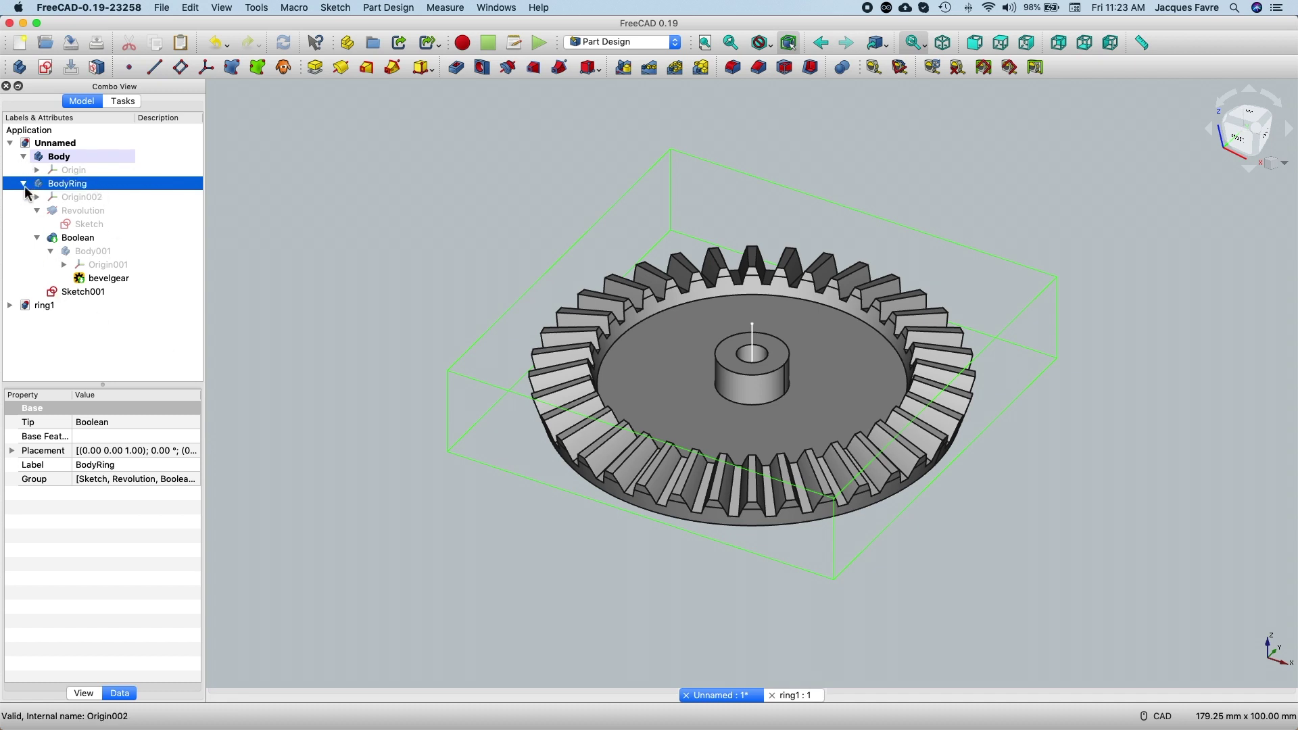
click(79, 306)
click(771, 696)
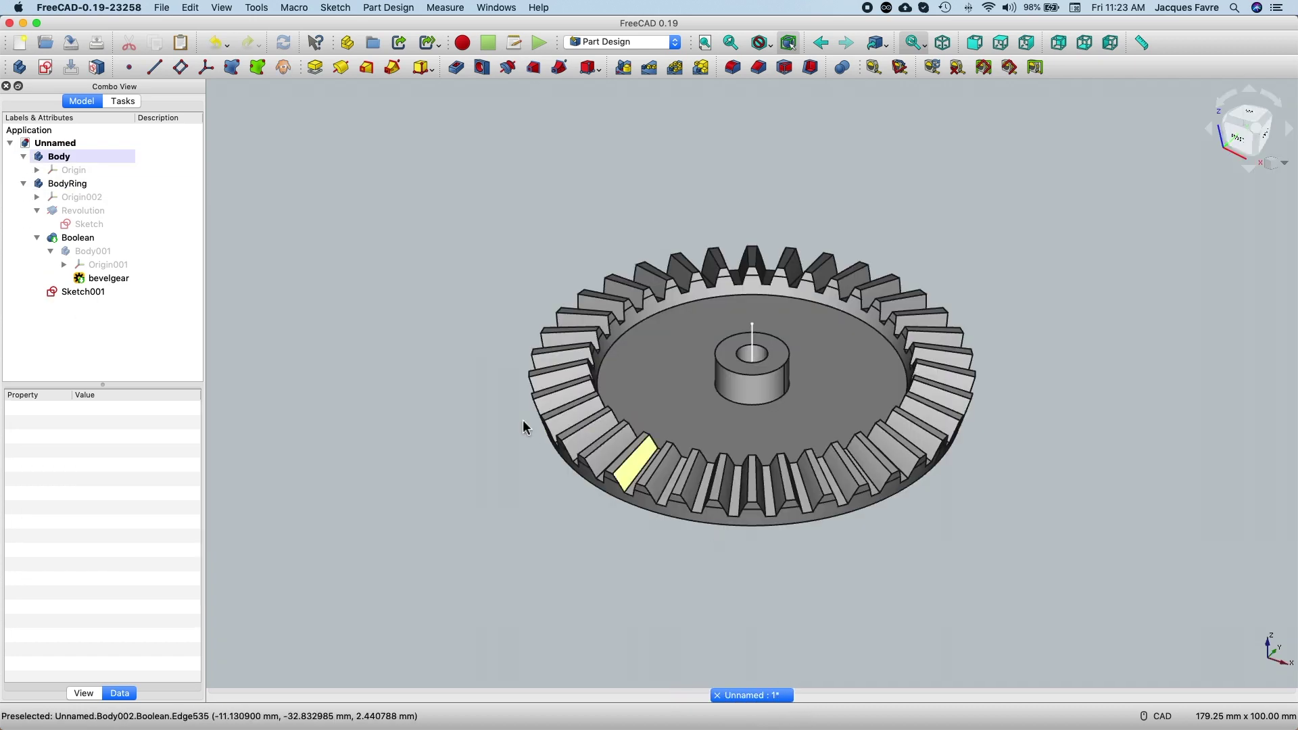
Step: Open pinion.FCStd from the bevelGear1-3 folder
click(174, 9)
click(191, 38)
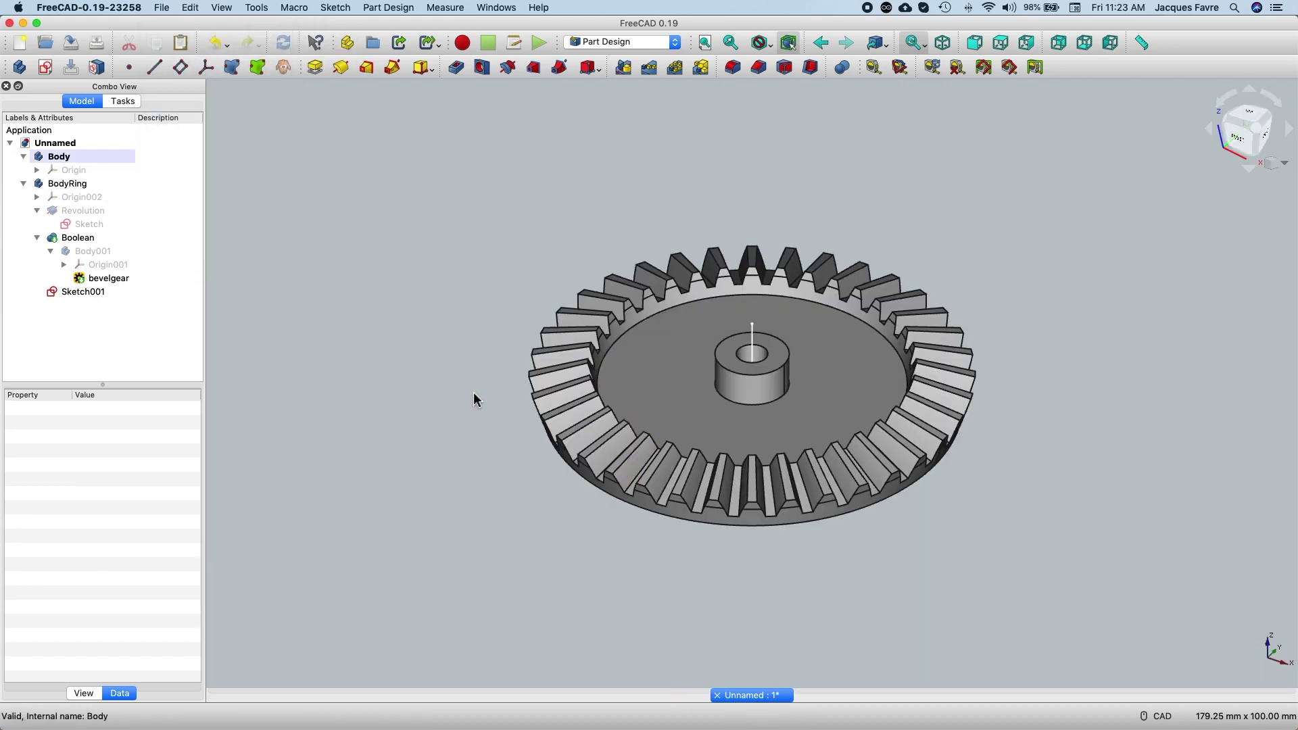
click(469, 114)
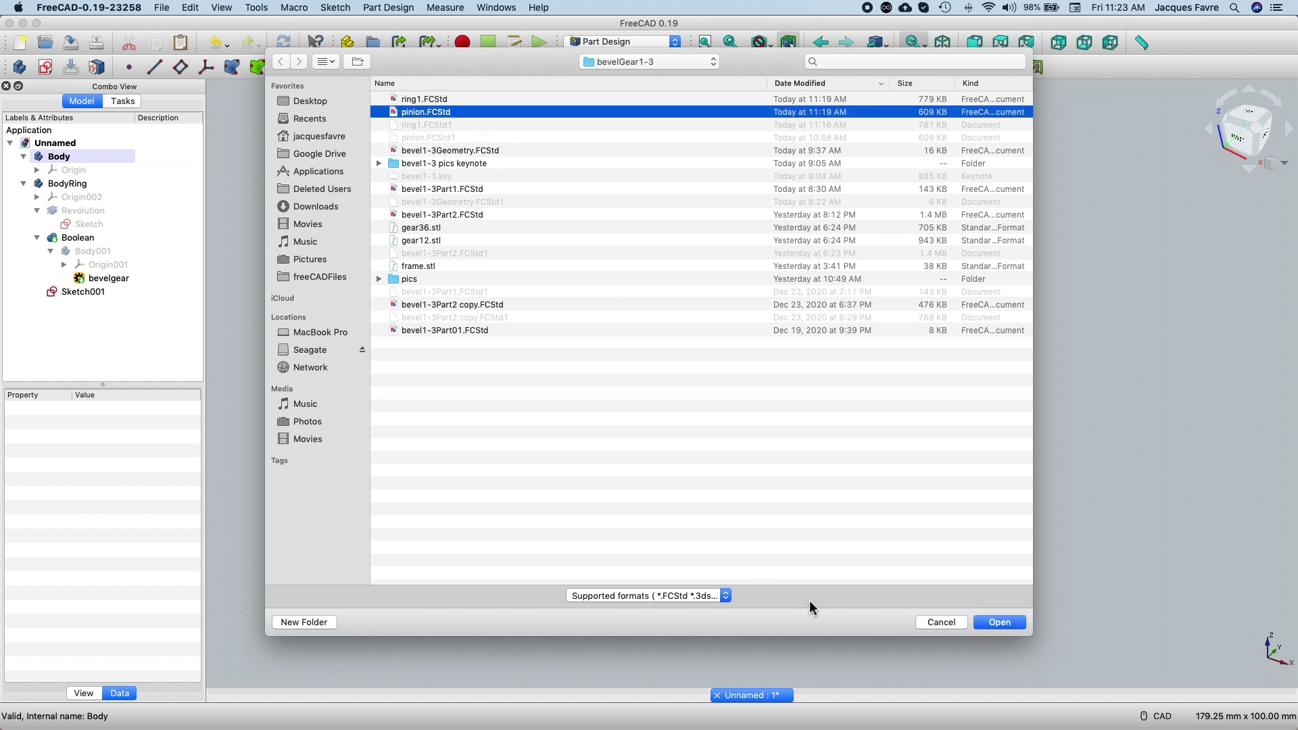
click(1000, 622)
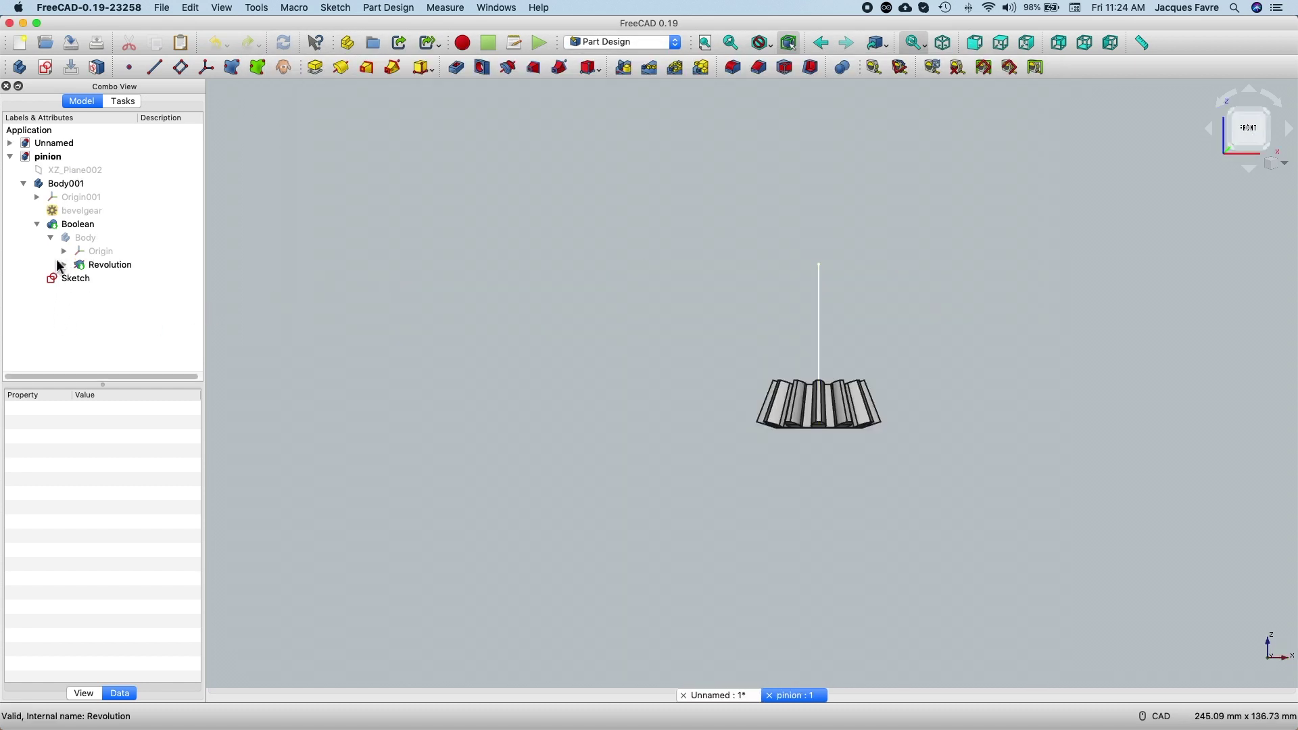
Step: Copy the pinion's Body001 with its dependent objects and paste it into the Unnamed document
click(99, 184)
right_click(99, 184)
click(133, 268)
key(Return)
click(9, 144)
click(81, 157)
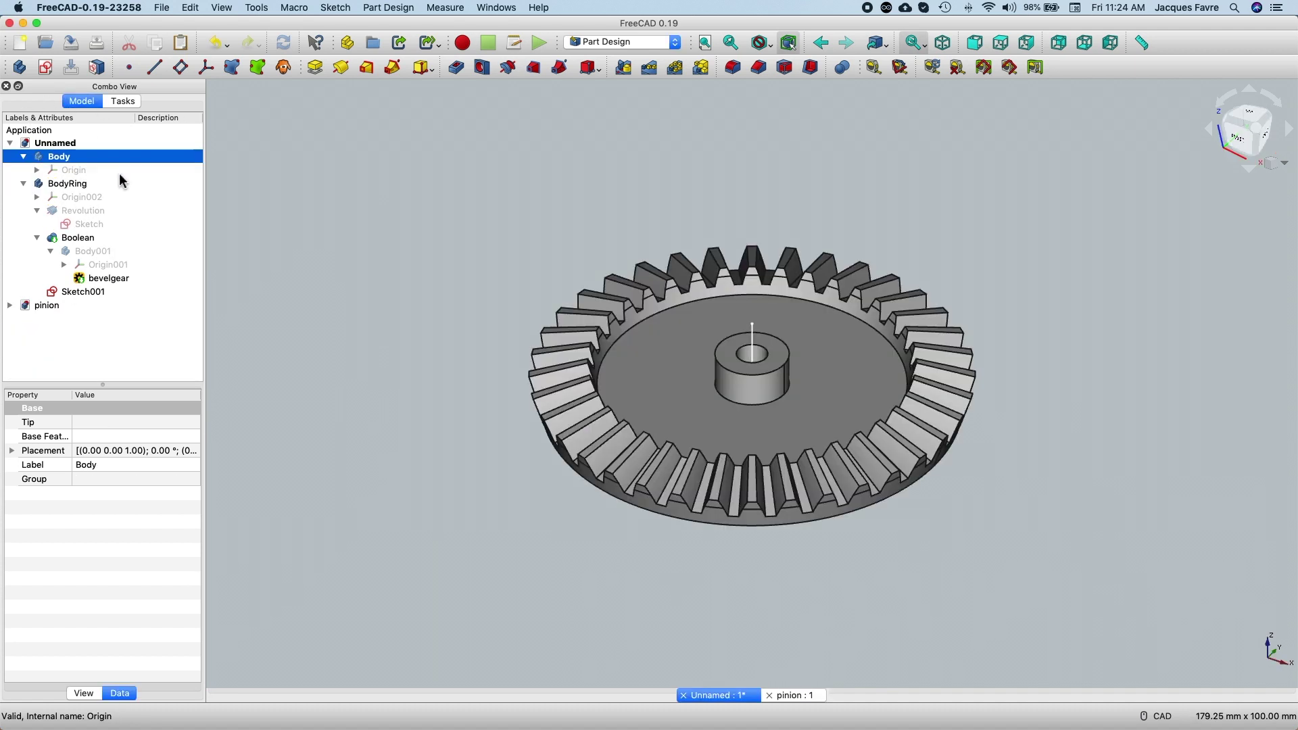
right_click(119, 158)
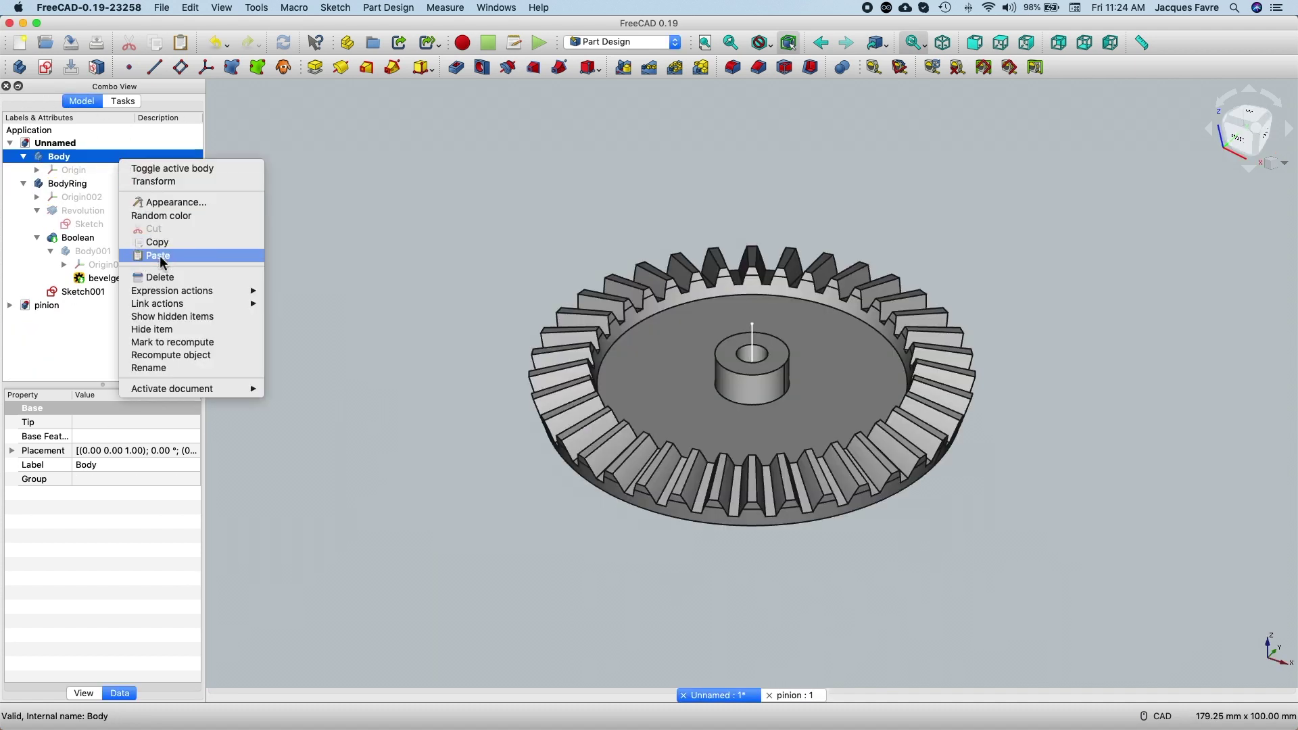
click(159, 255)
Step: Rename the pasted pinion body Body003 as BodyPinion and close the pinion document
click(104, 306)
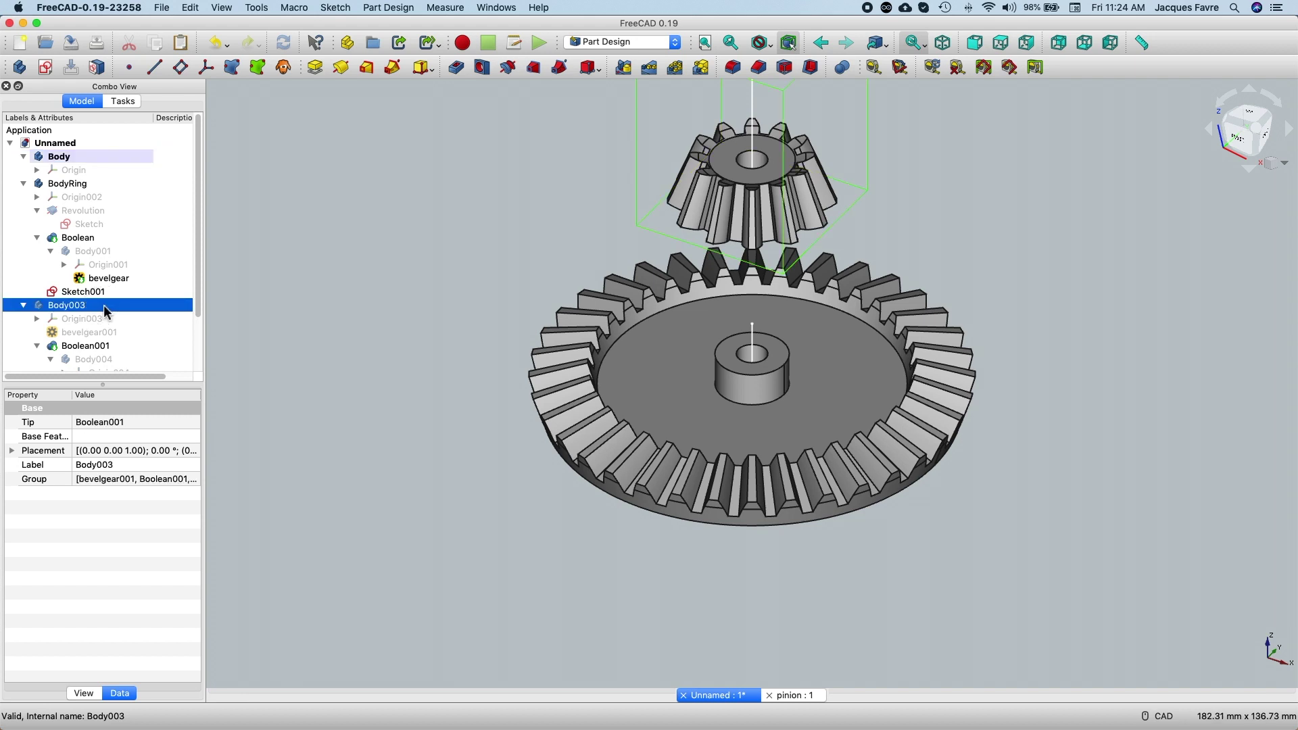
right_click(104, 305)
click(135, 509)
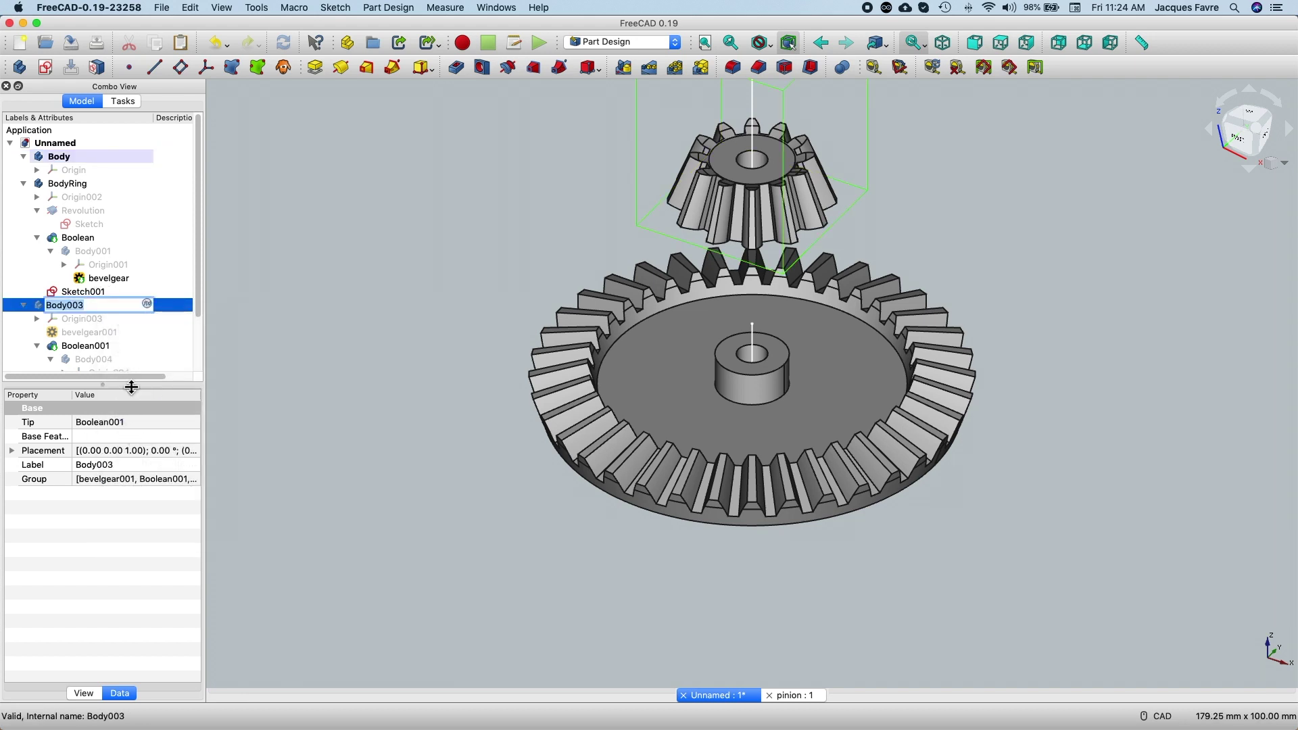
click(97, 309)
text(Pinion)
key(Return)
scroll(101, 271, down, 3)
drag(102, 385, 103, 530)
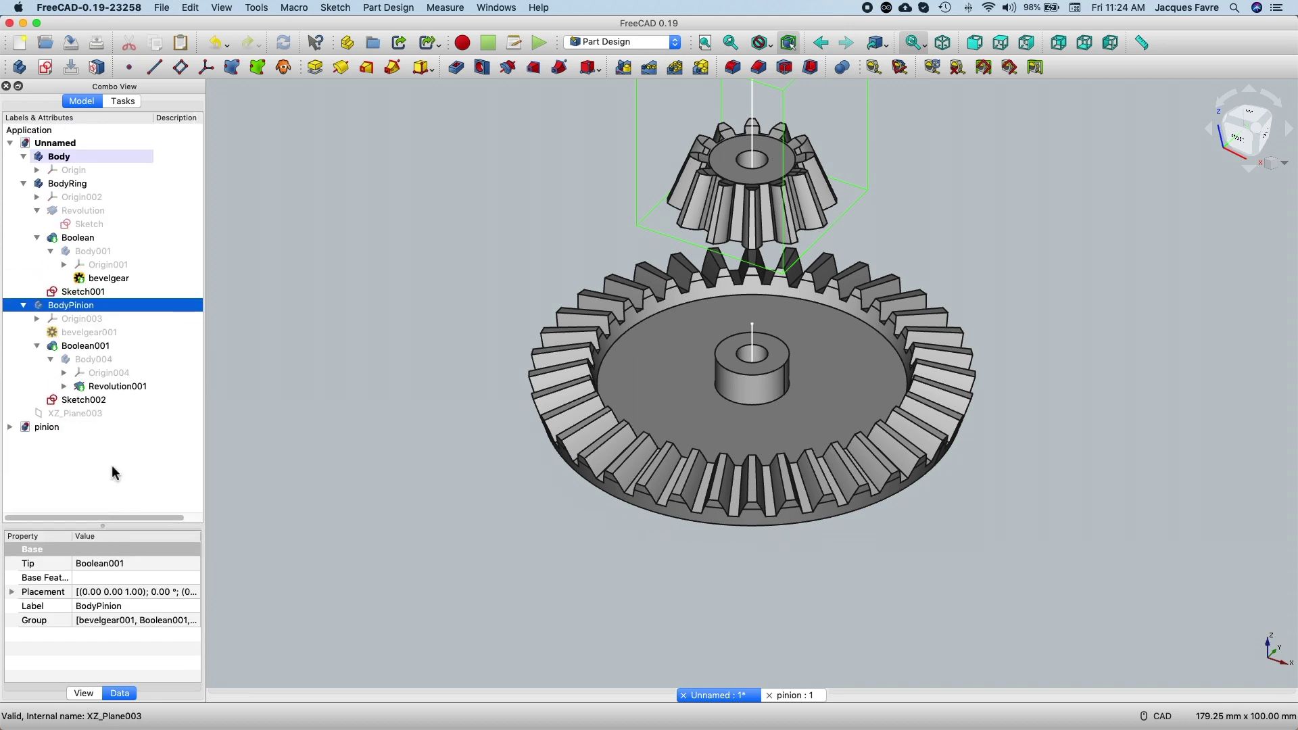
click(84, 428)
click(769, 695)
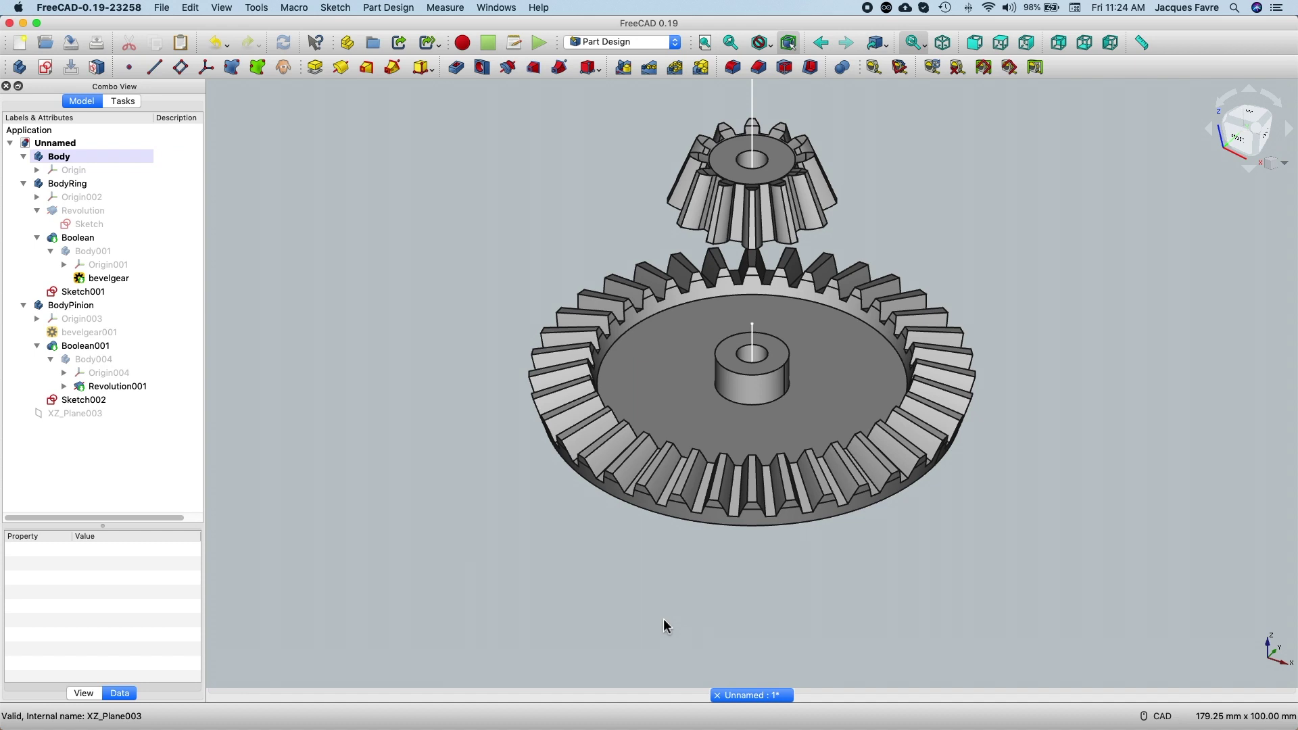
Step: Edit the placement of BodyPinion and set its rotation to -90° about the Y axis
scroll(425, 390, down, 3)
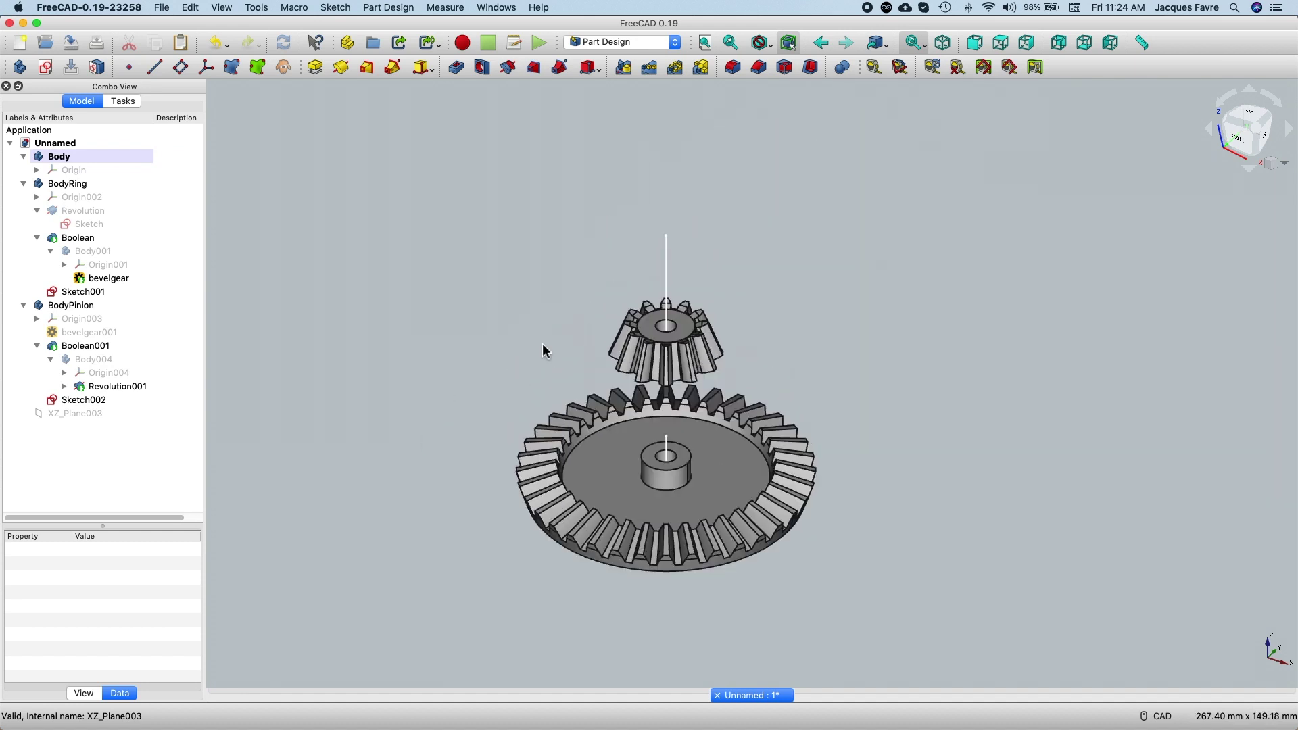
key(1)
click(120, 309)
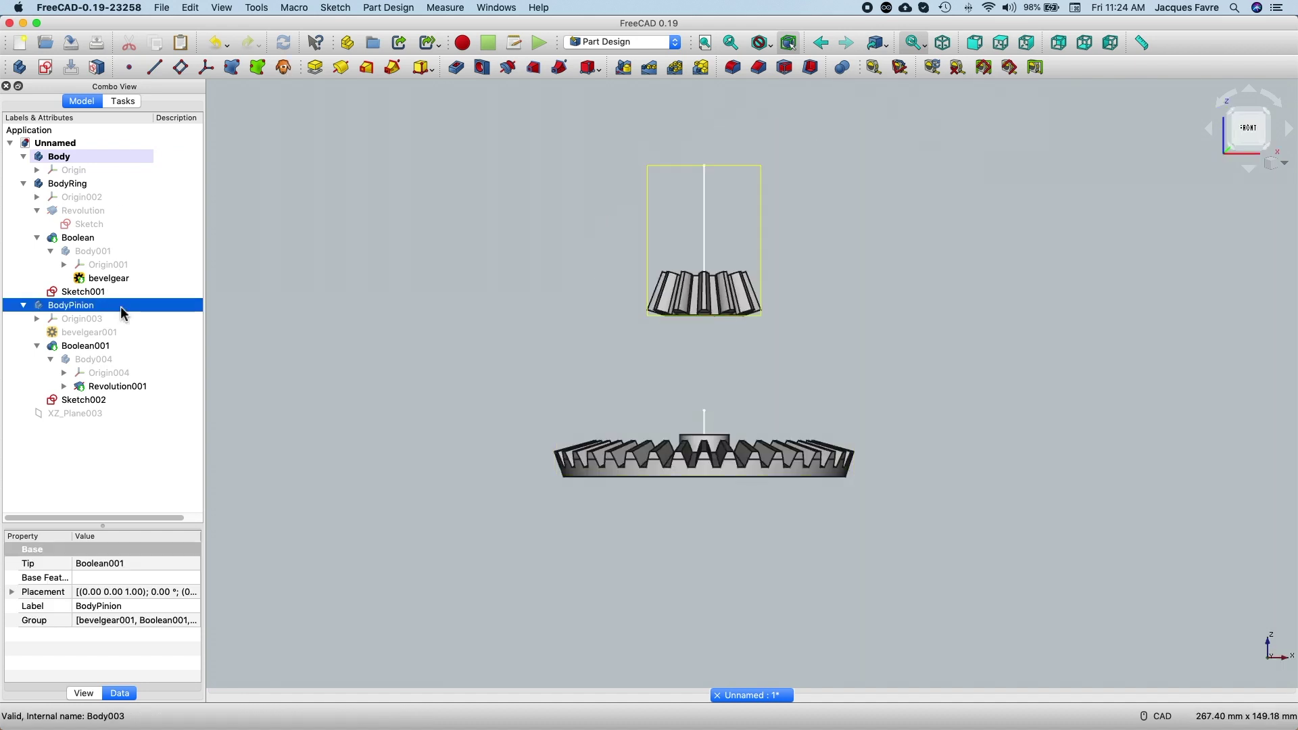
click(195, 591)
click(195, 591)
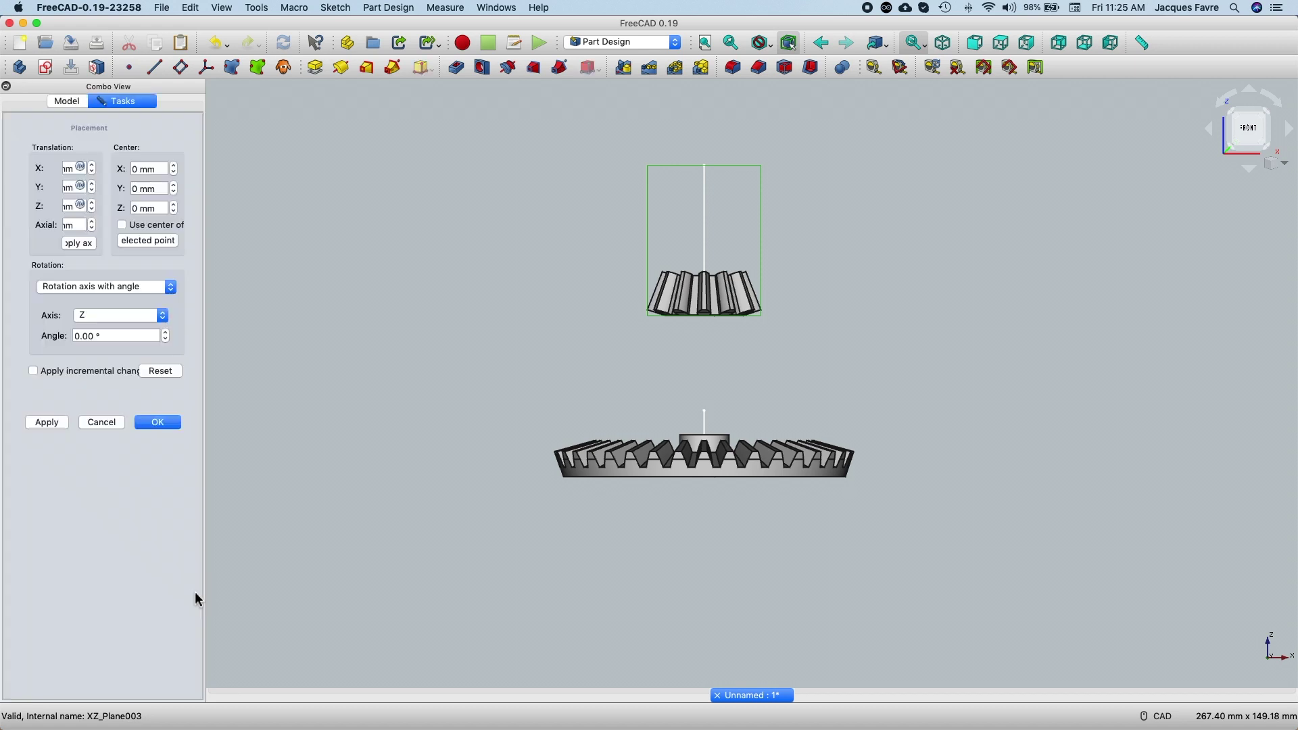
drag(207, 276, 336, 278)
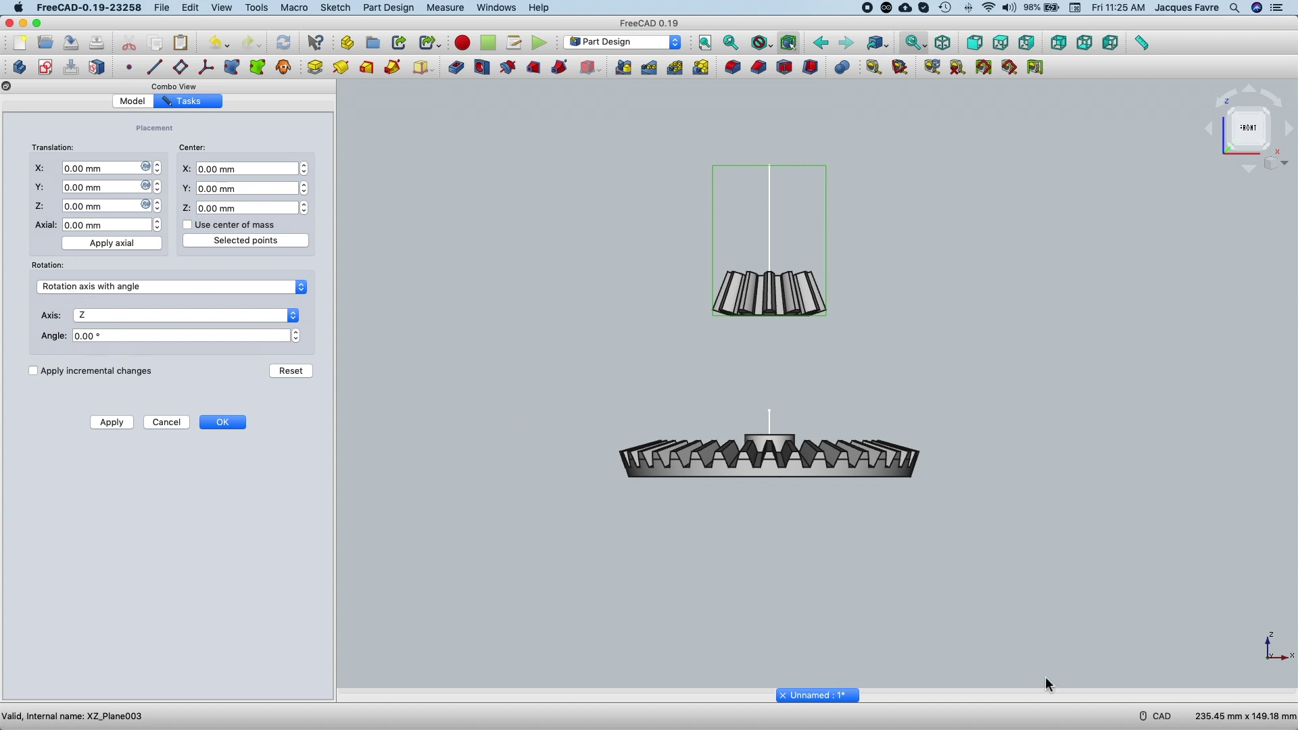
click(293, 316)
click(239, 319)
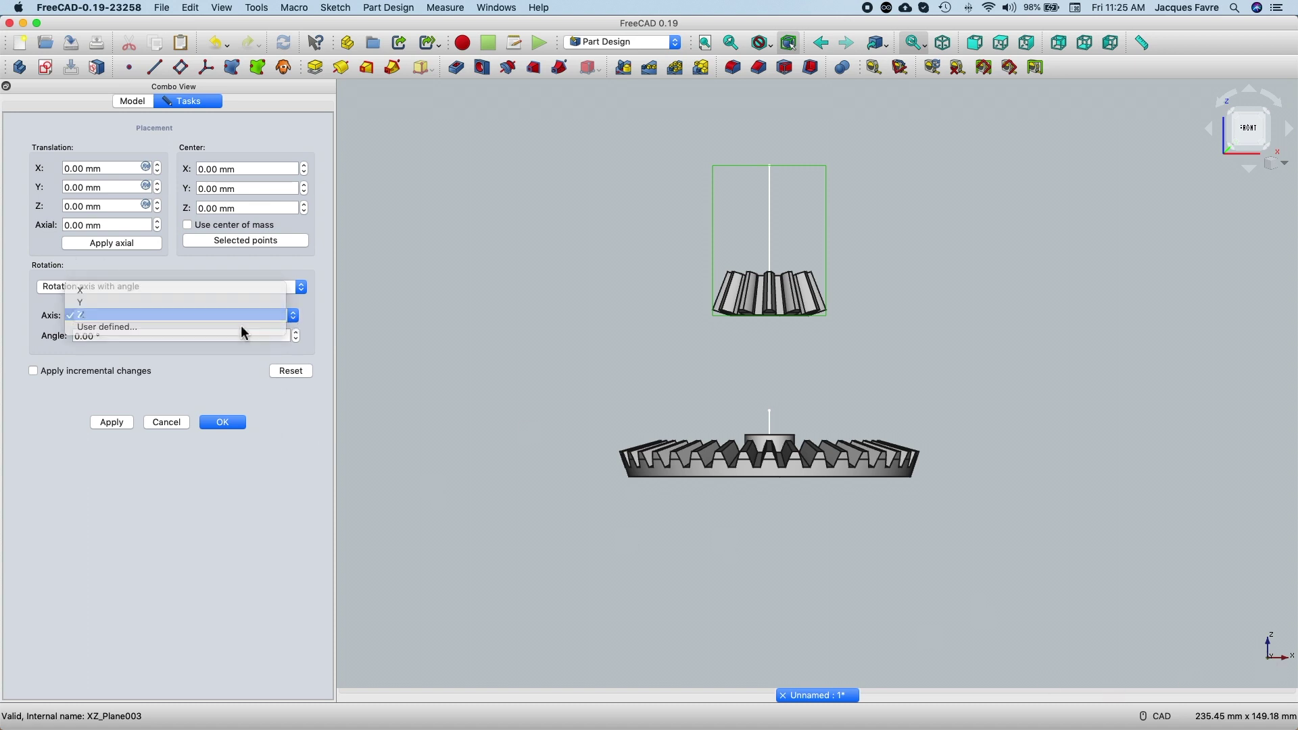
drag(153, 335, 34, 322)
text(90)
click(280, 315)
click(189, 305)
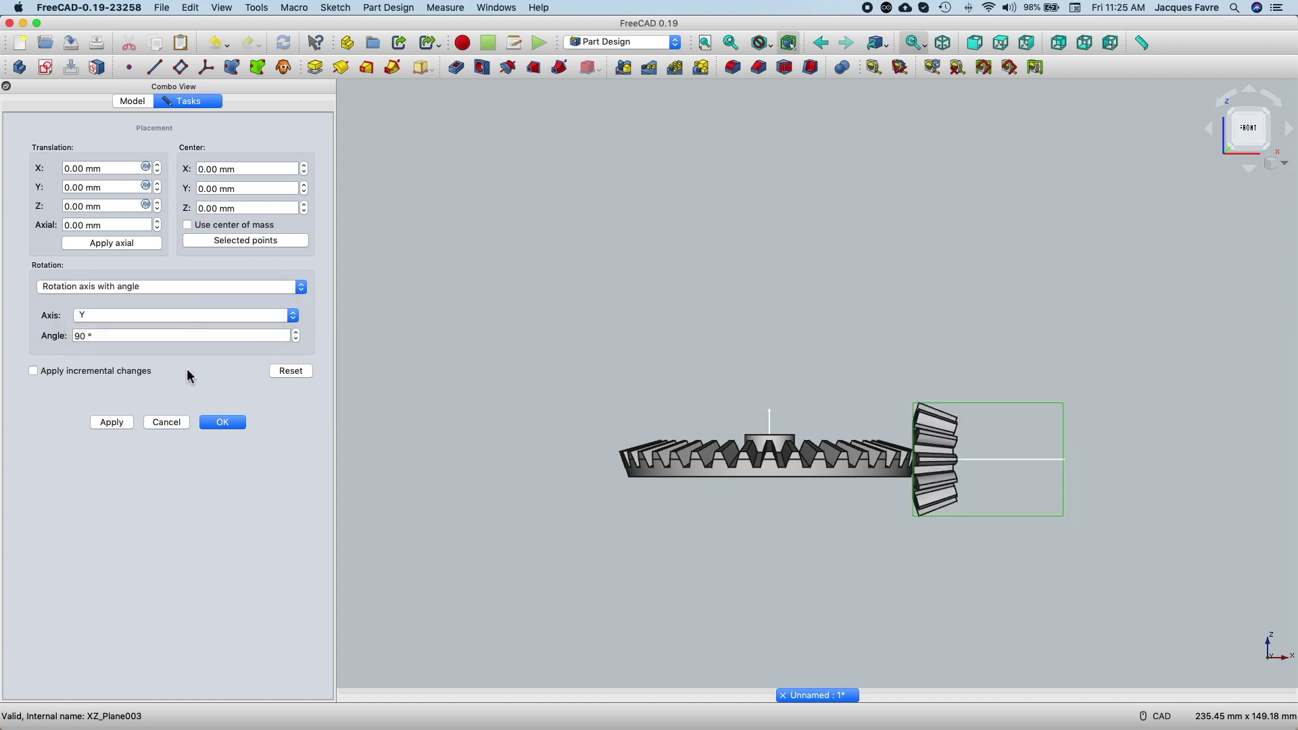
click(78, 338)
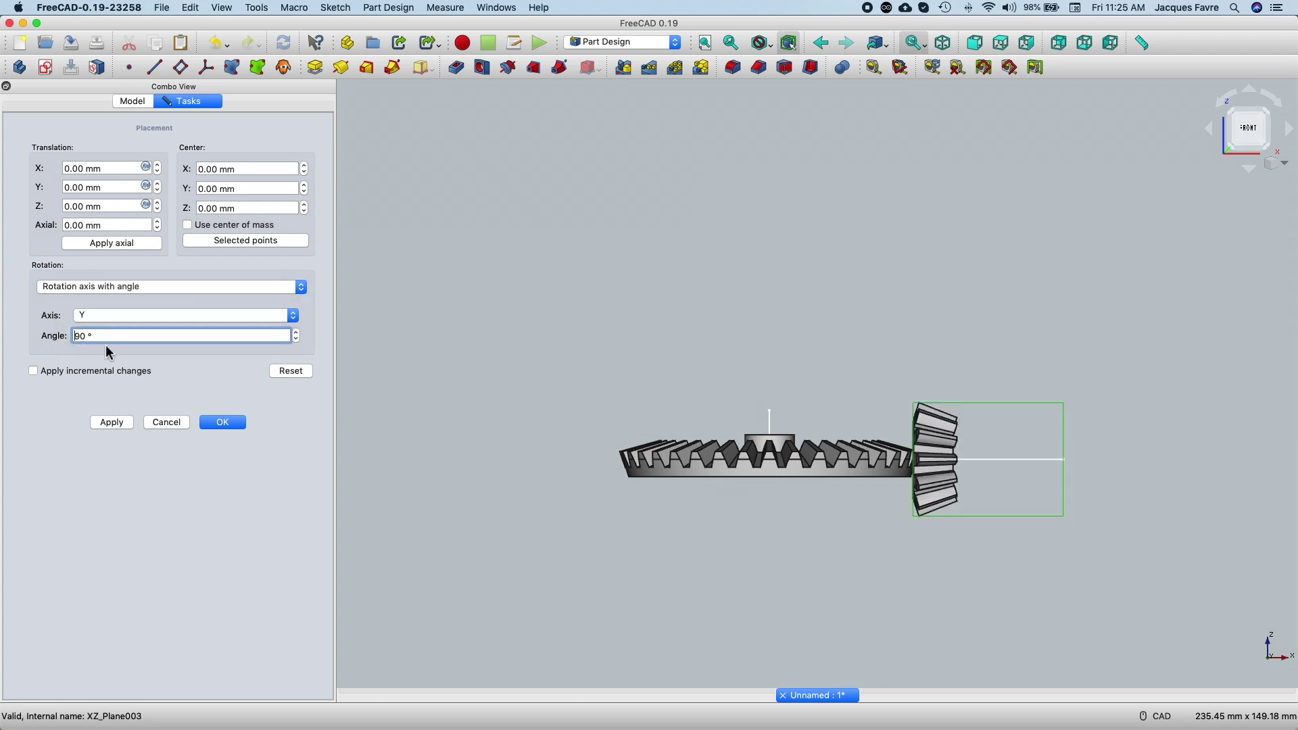
text(-)
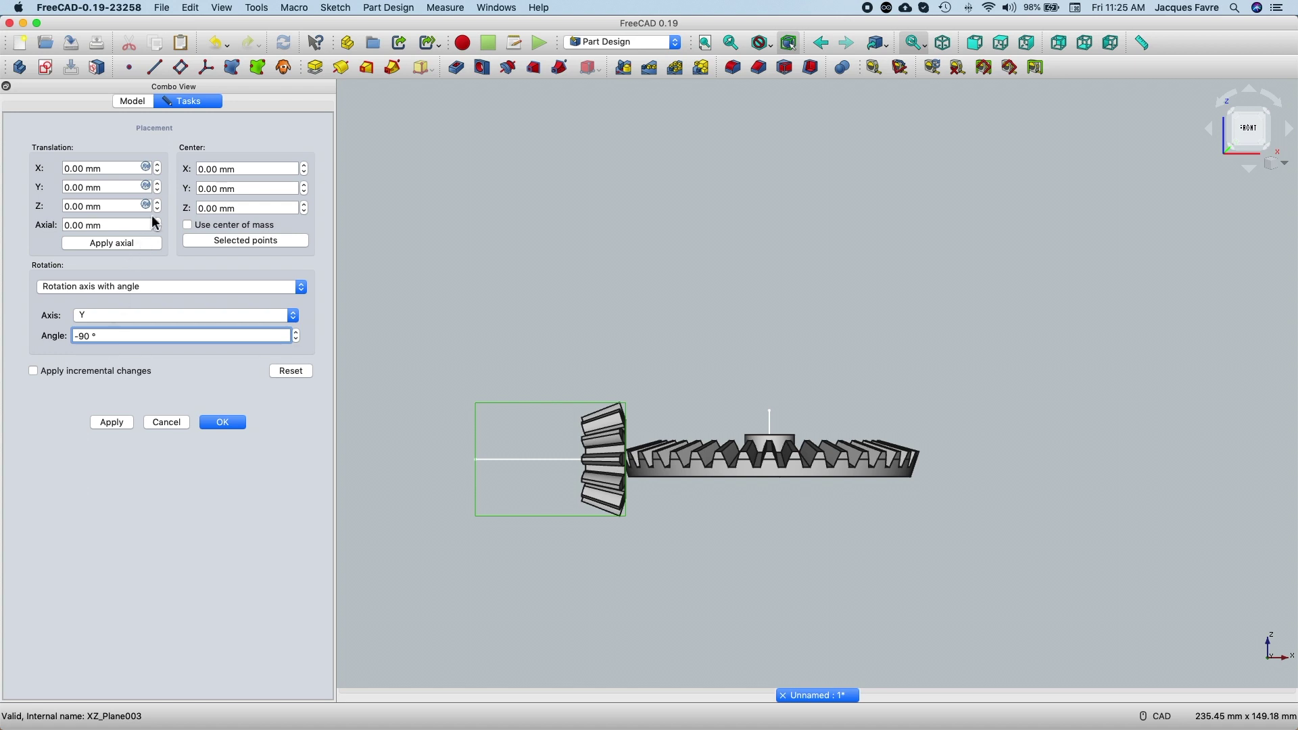
Step: Translate BodyPinion to X 72 mm and Z 12 mm and accept the placement
triple_click(86, 168)
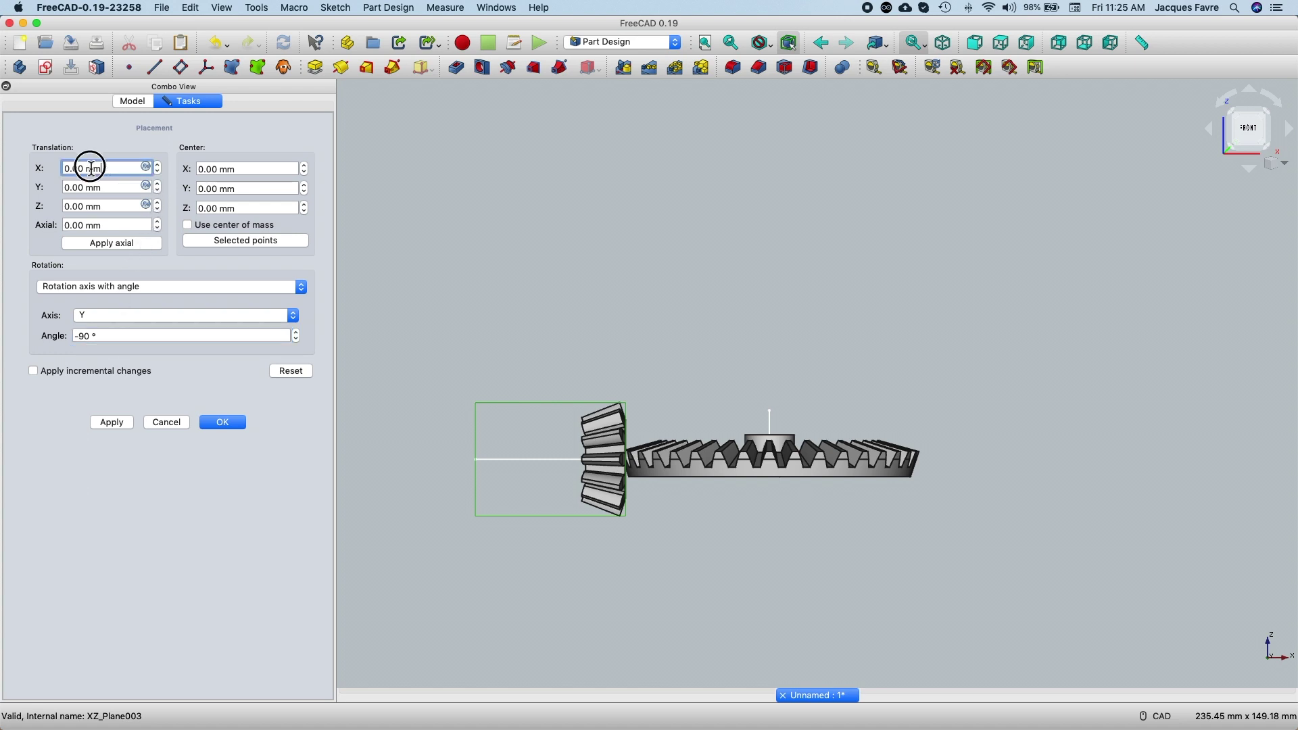
text(72)
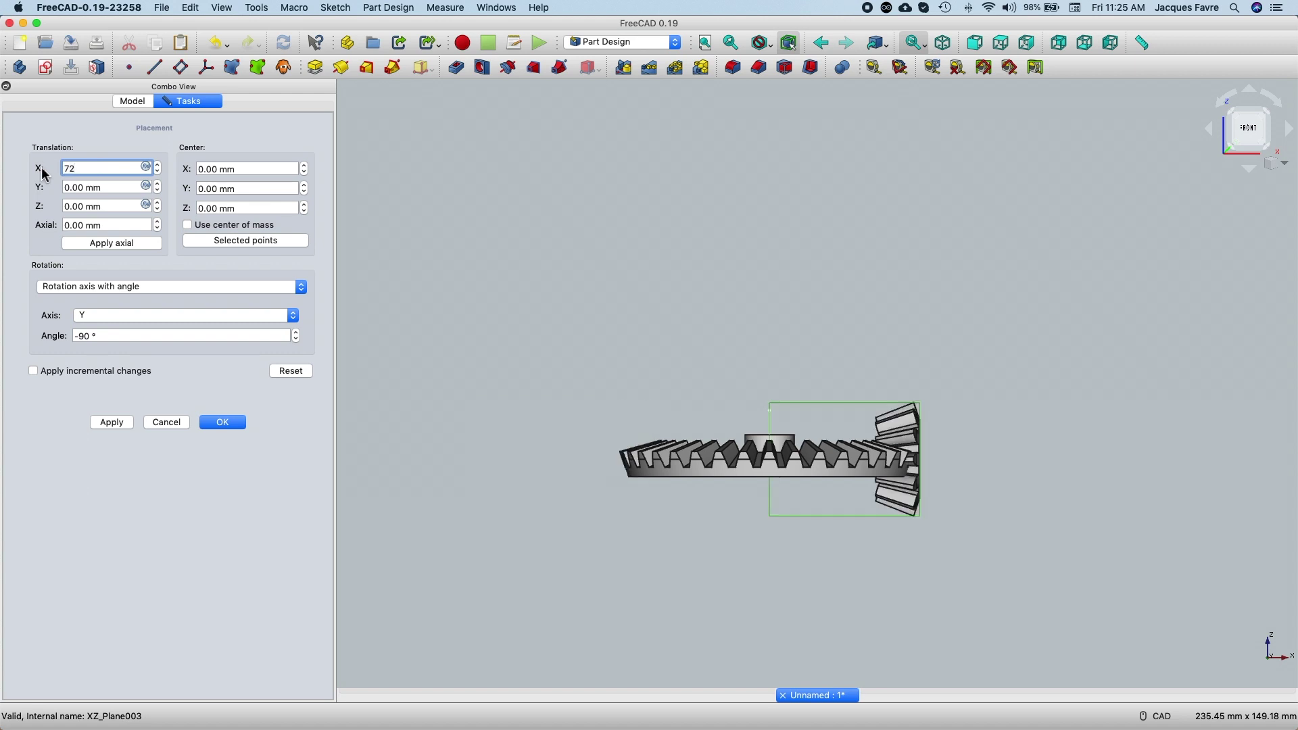
click(157, 204)
click(158, 203)
click(158, 203)
middle_drag(1061, 433, 1056, 503)
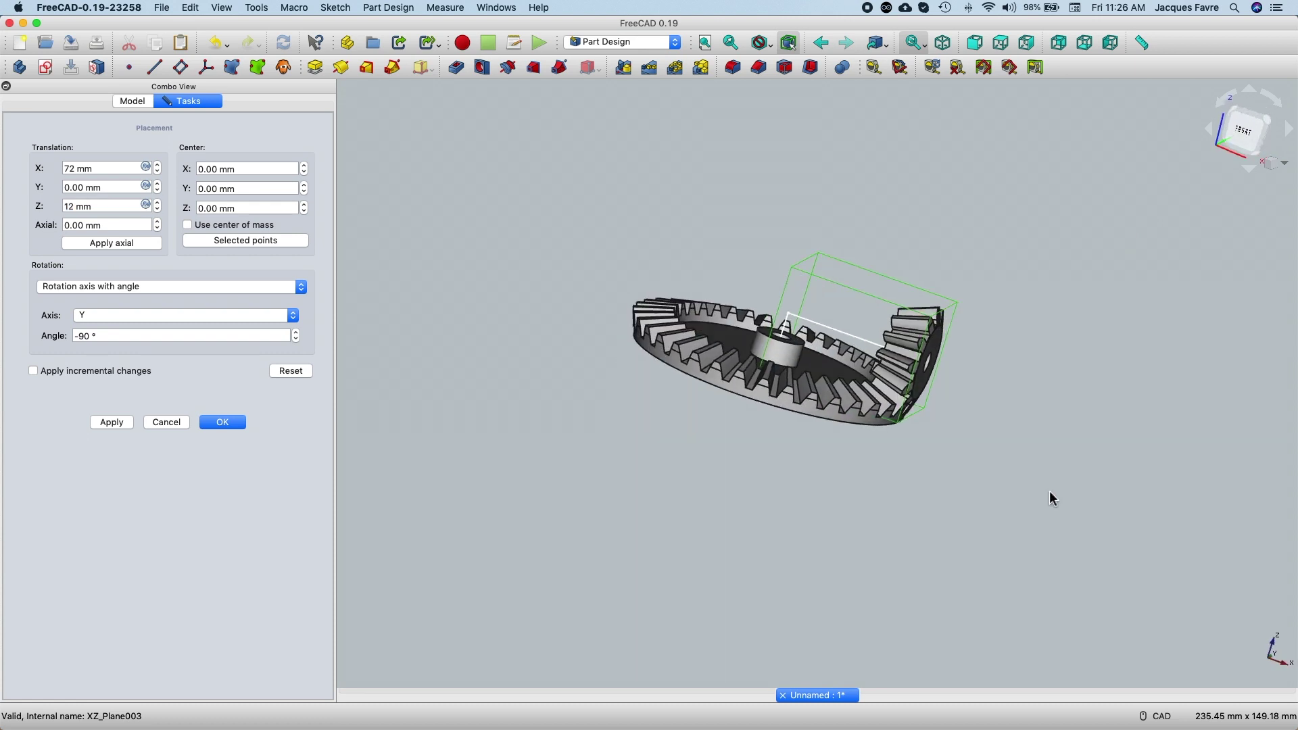
click(222, 422)
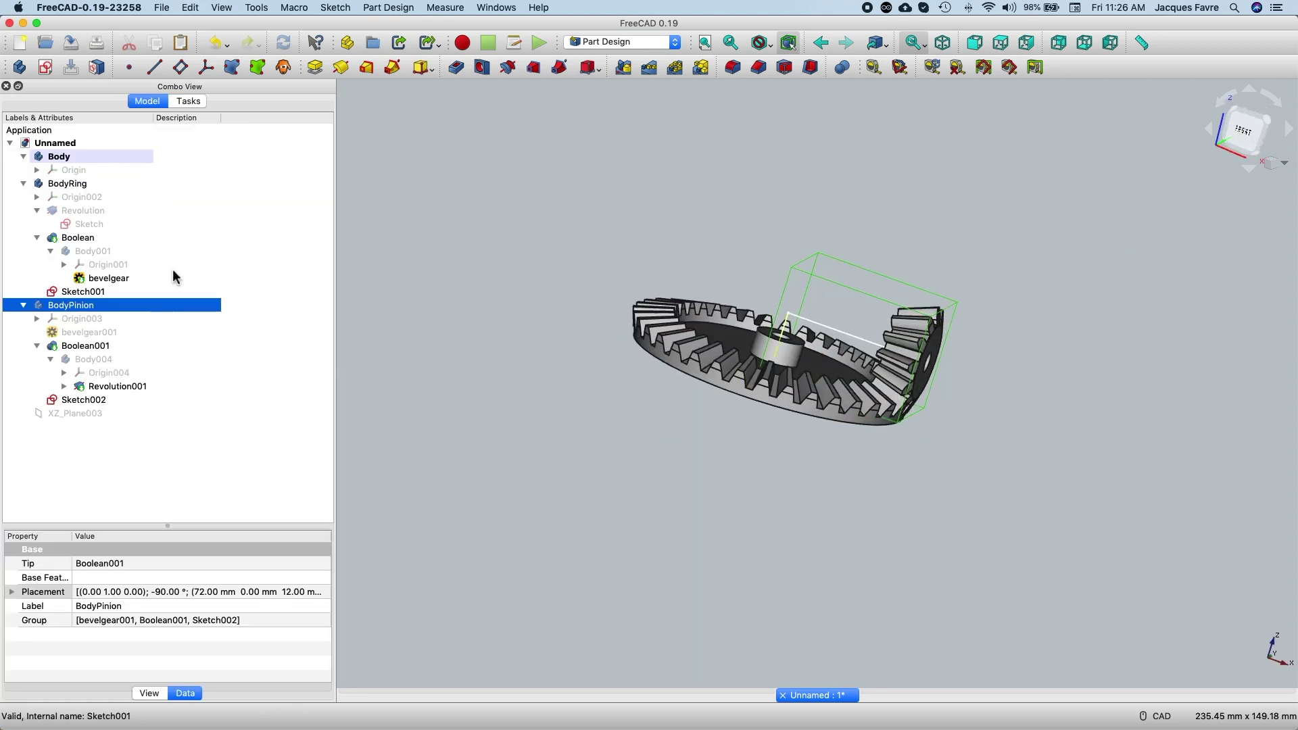
Step: Set BodyRing's placement angle to -15° about the Z axis to mesh its teeth with the pinion, and check the mesh from the right view
click(167, 187)
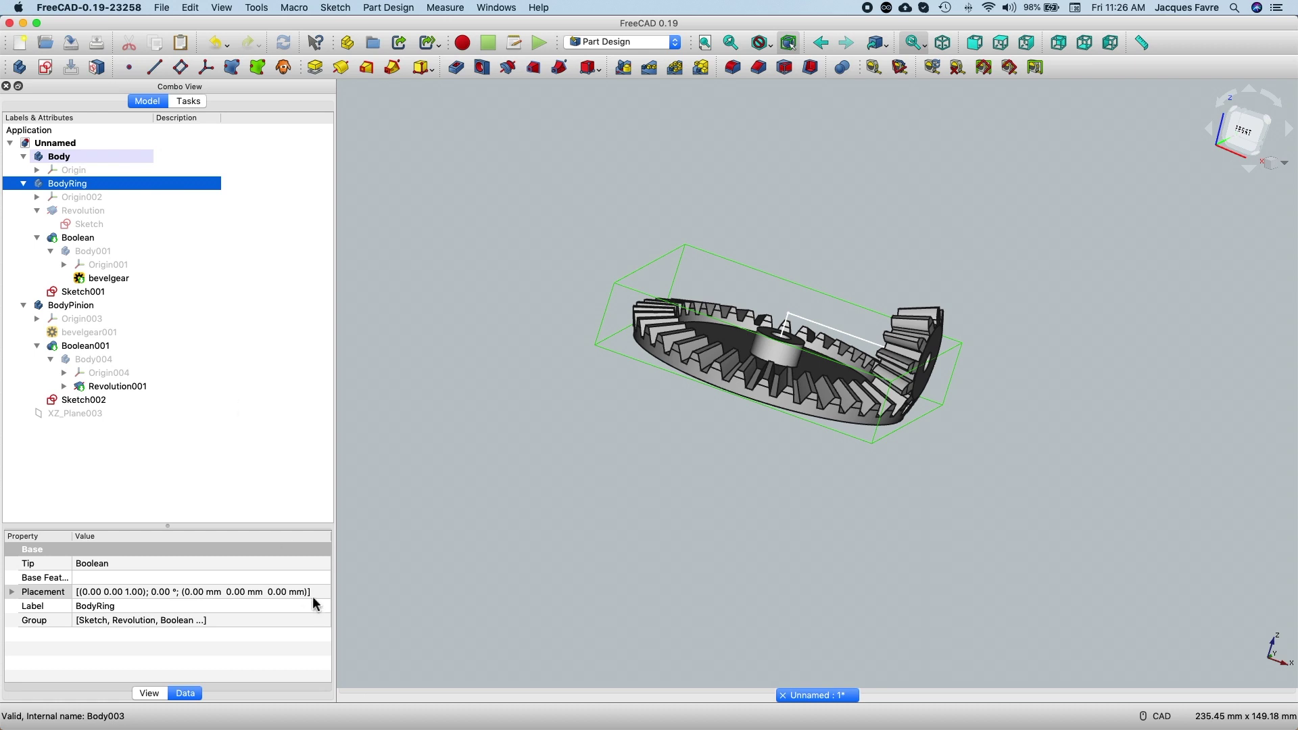
click(14, 594)
click(132, 606)
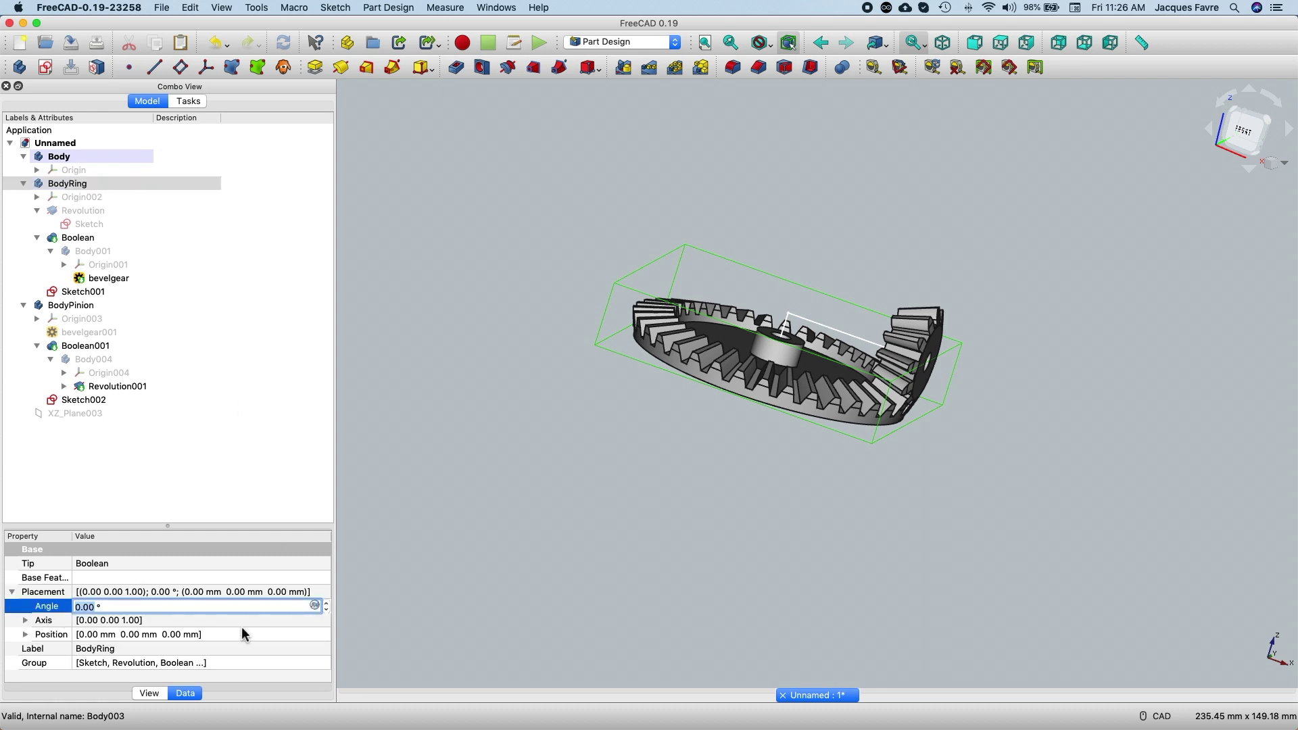
click(327, 610)
click(326, 610)
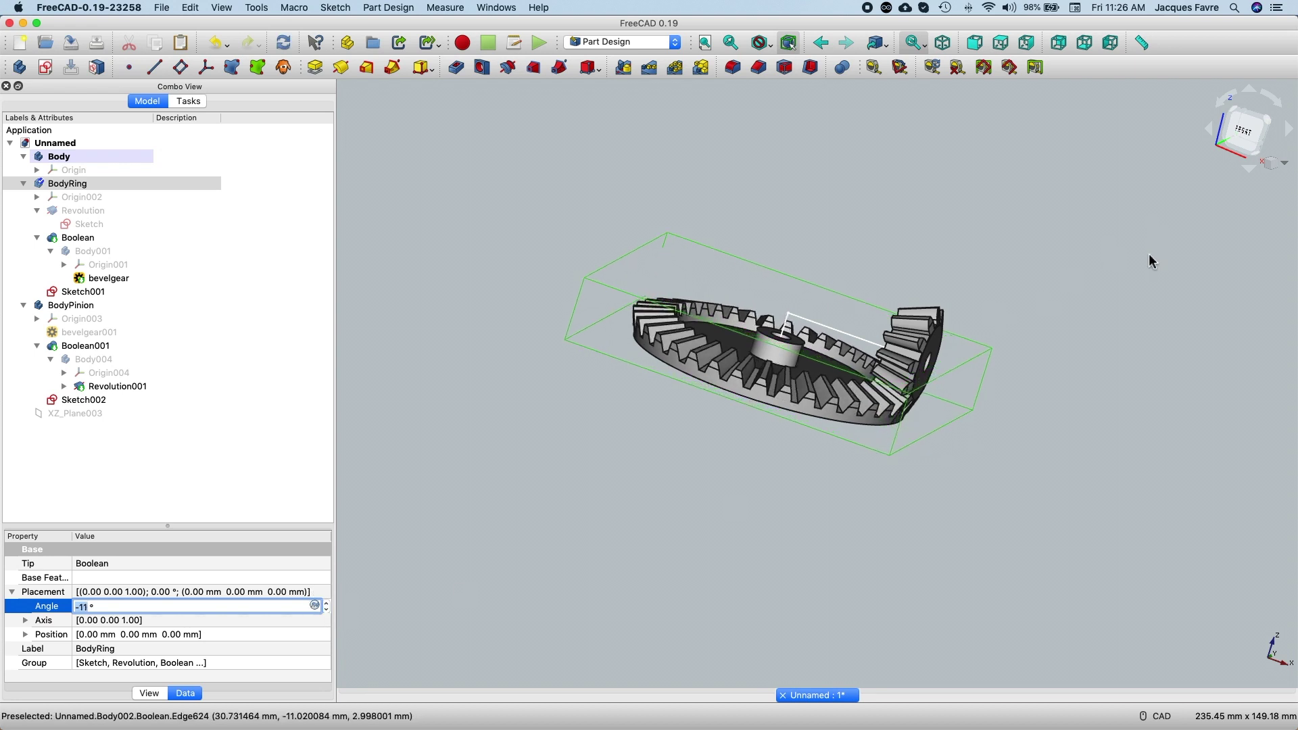
middle_drag(1007, 513, 545, 445)
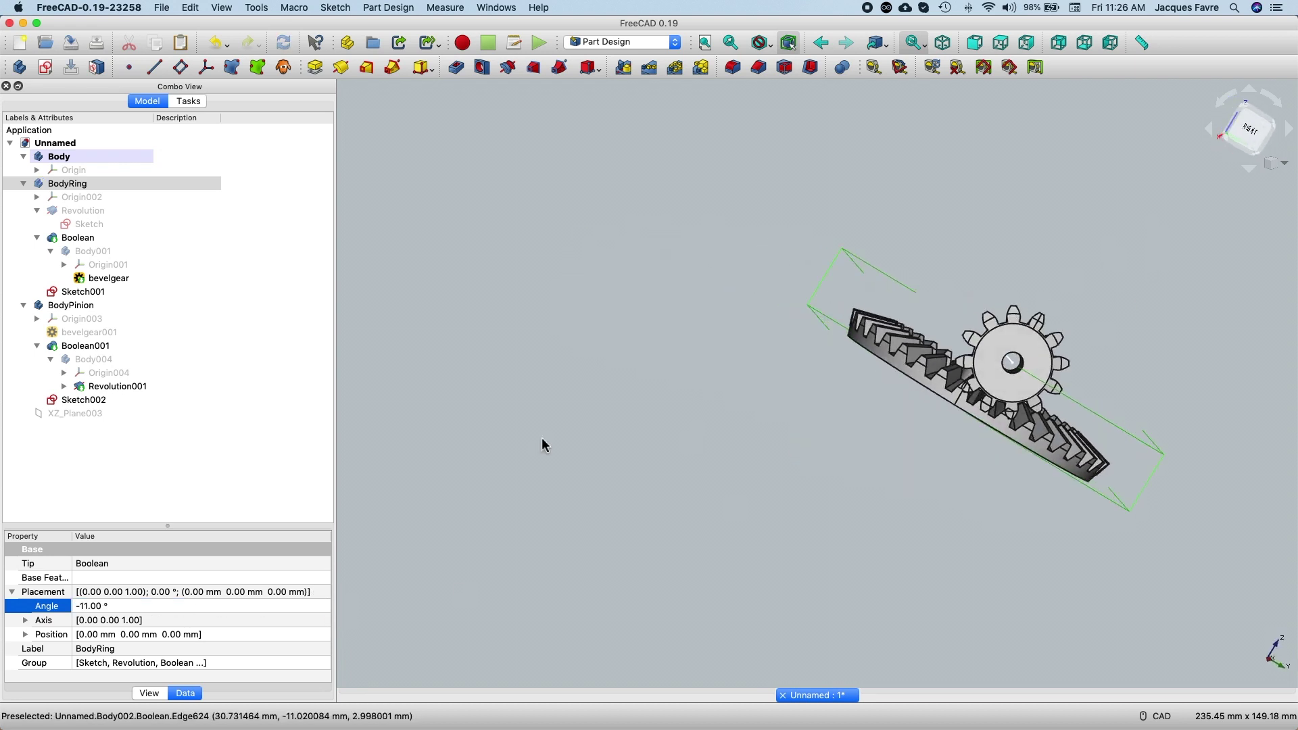
click(281, 602)
click(327, 611)
scroll(985, 414, down, 2)
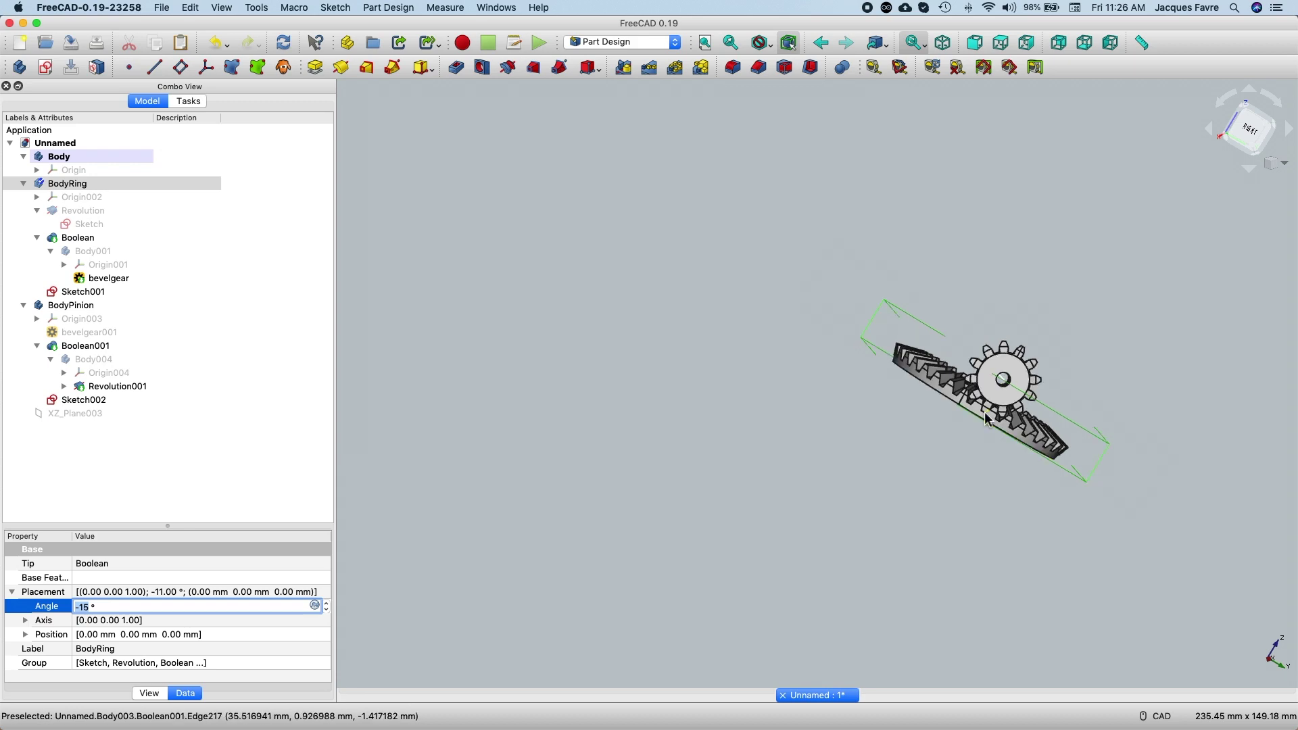
scroll(987, 419, up, 10)
click(149, 693)
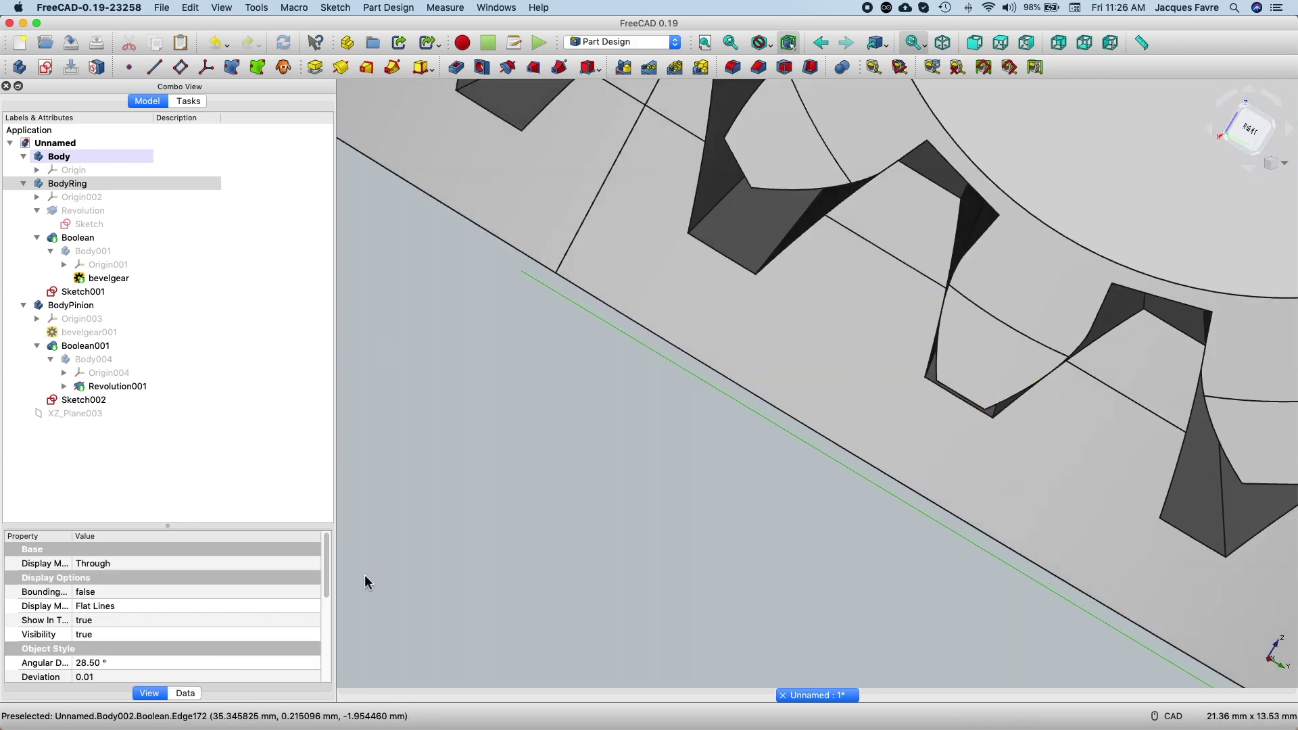
scroll(699, 487, down, 5)
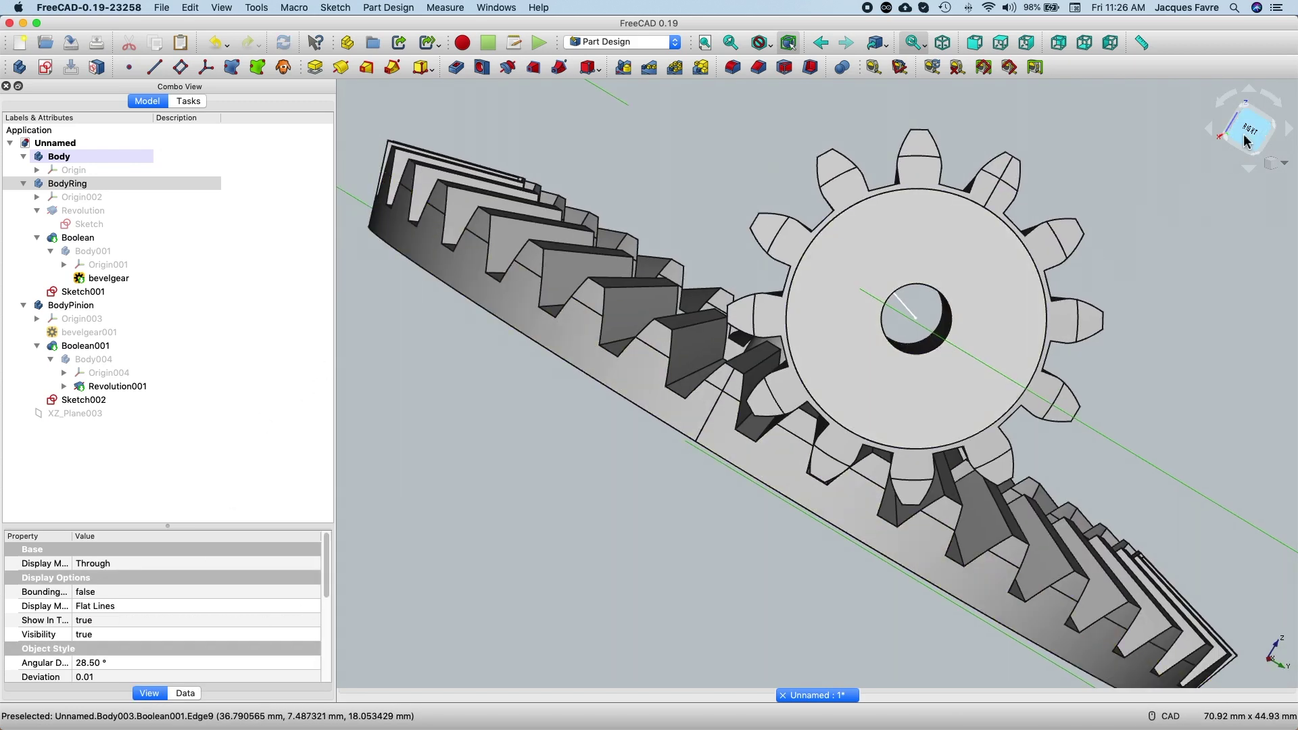
click(1247, 135)
click(147, 452)
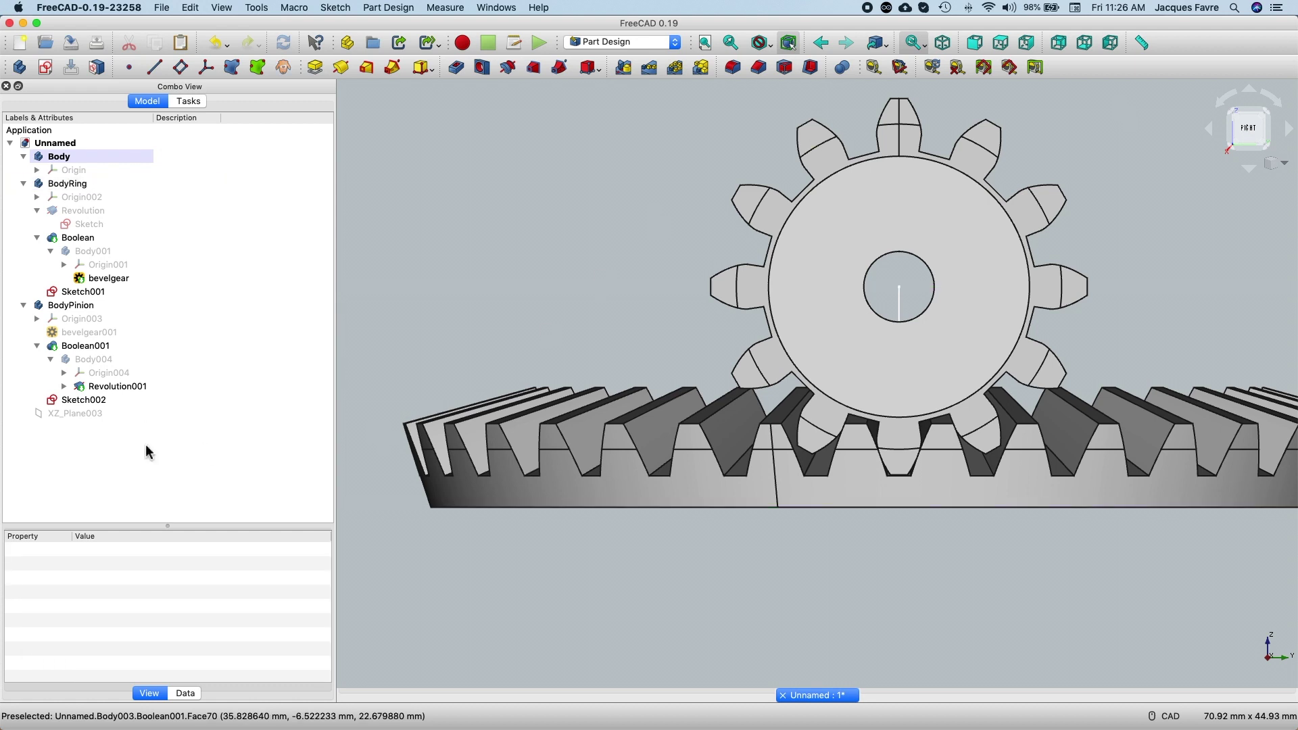
Step: Set the backlash of the ring's bevelgear to 1/72 mm
click(160, 280)
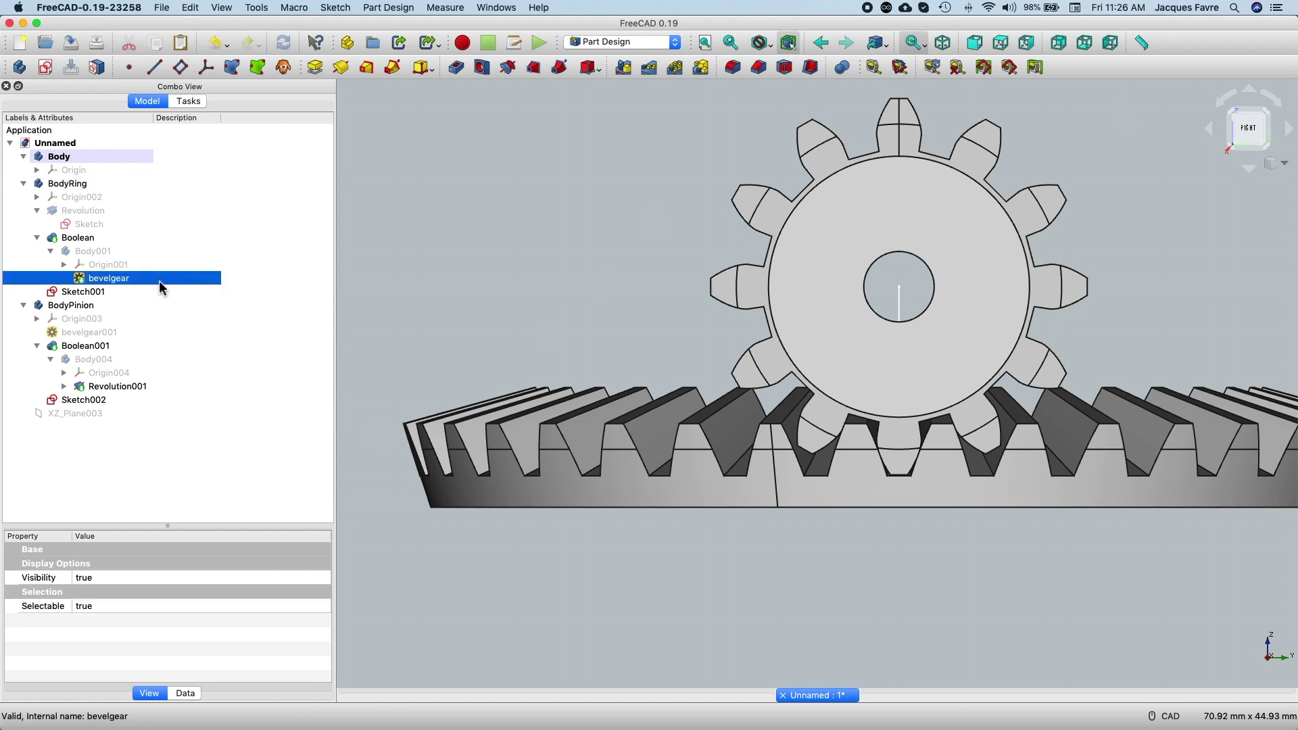
click(188, 694)
scroll(155, 616, down, 3)
scroll(153, 616, up, 3)
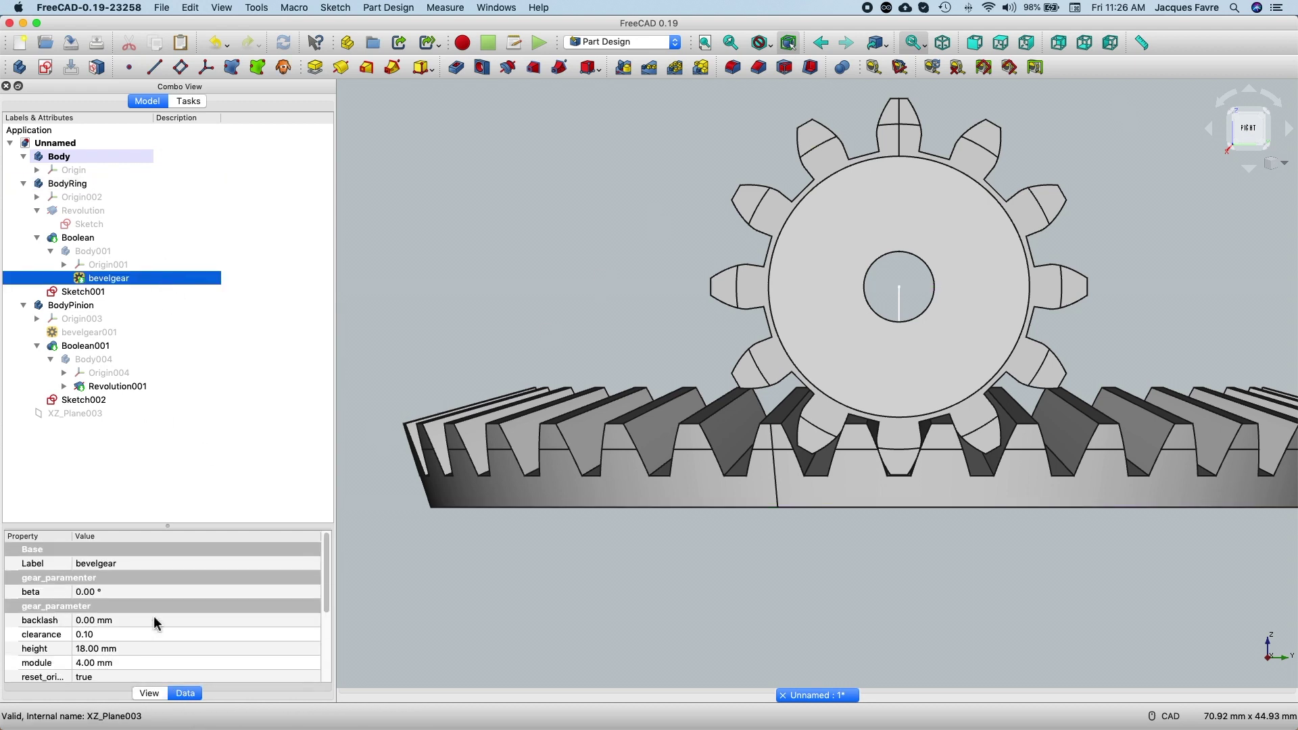
click(143, 620)
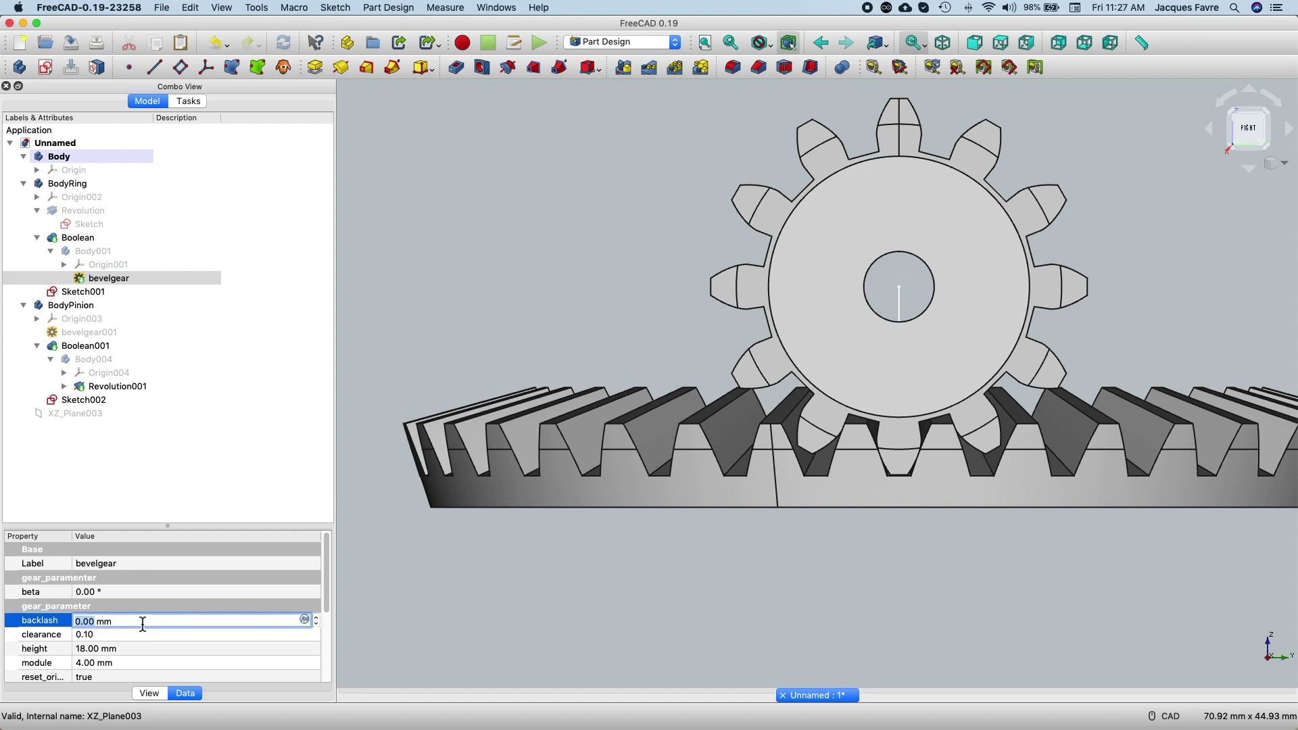
text(1/72)
click(150, 693)
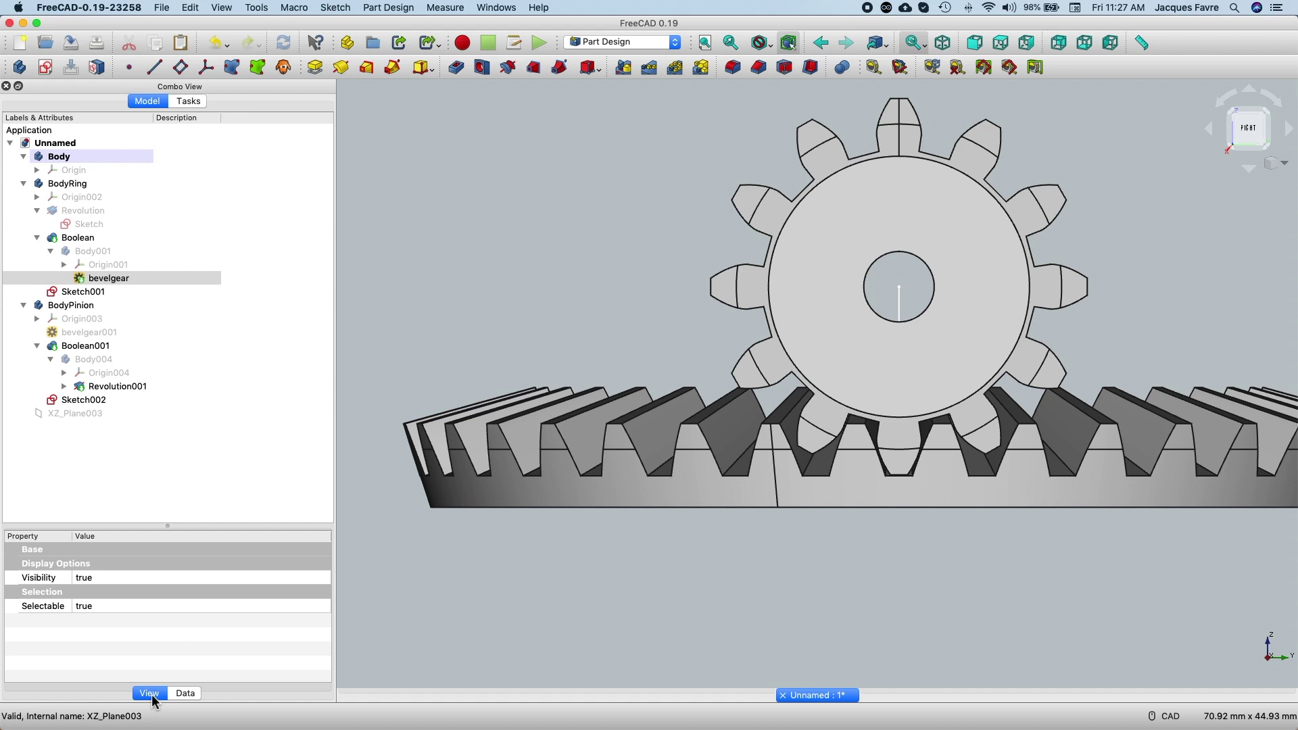
Step: Set the backlash of the pinion's bevelgear001 to 1/2 mm
click(143, 334)
click(186, 694)
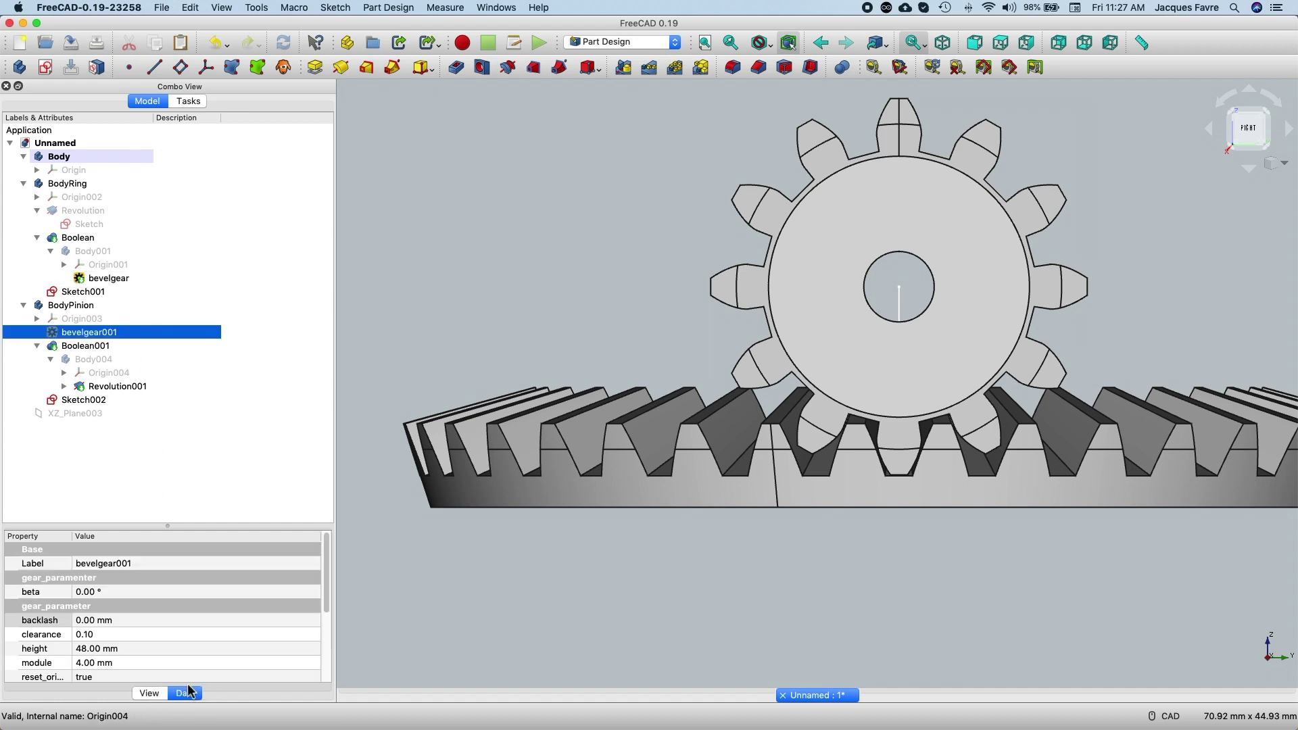
click(164, 621)
text(1/24)
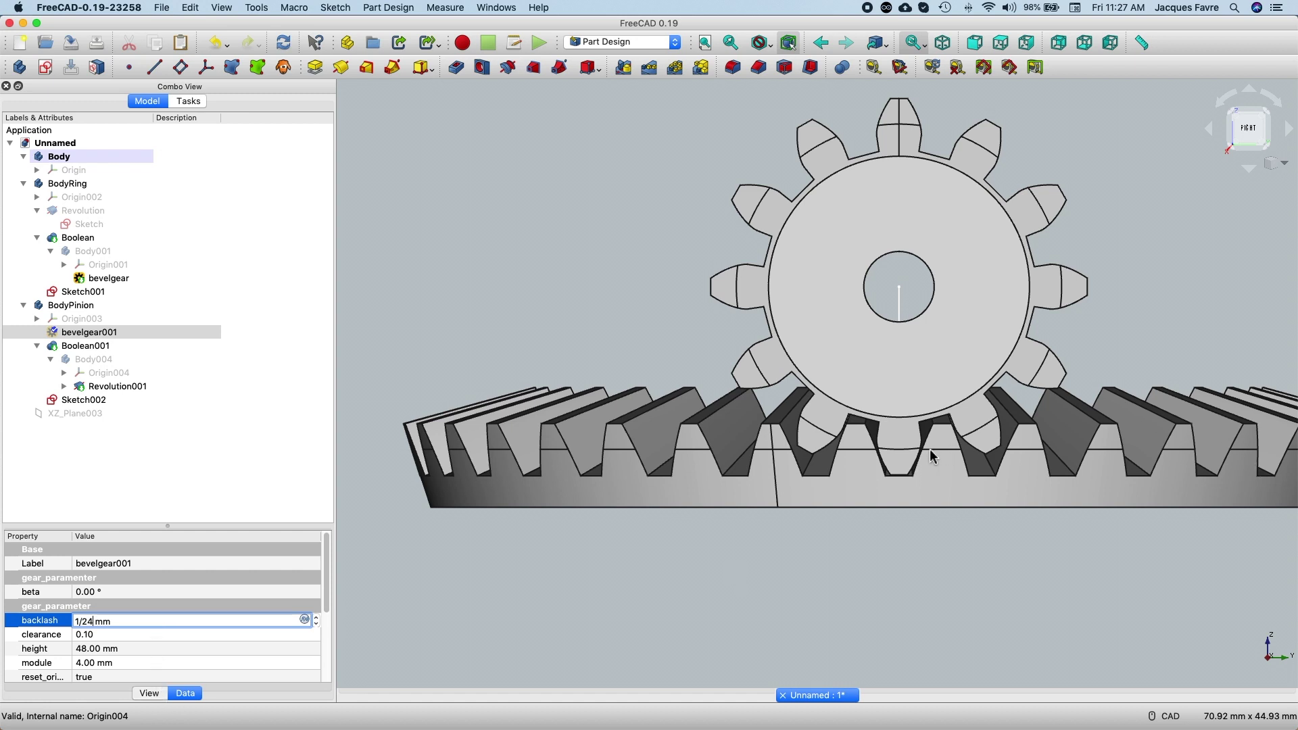
click(931, 449)
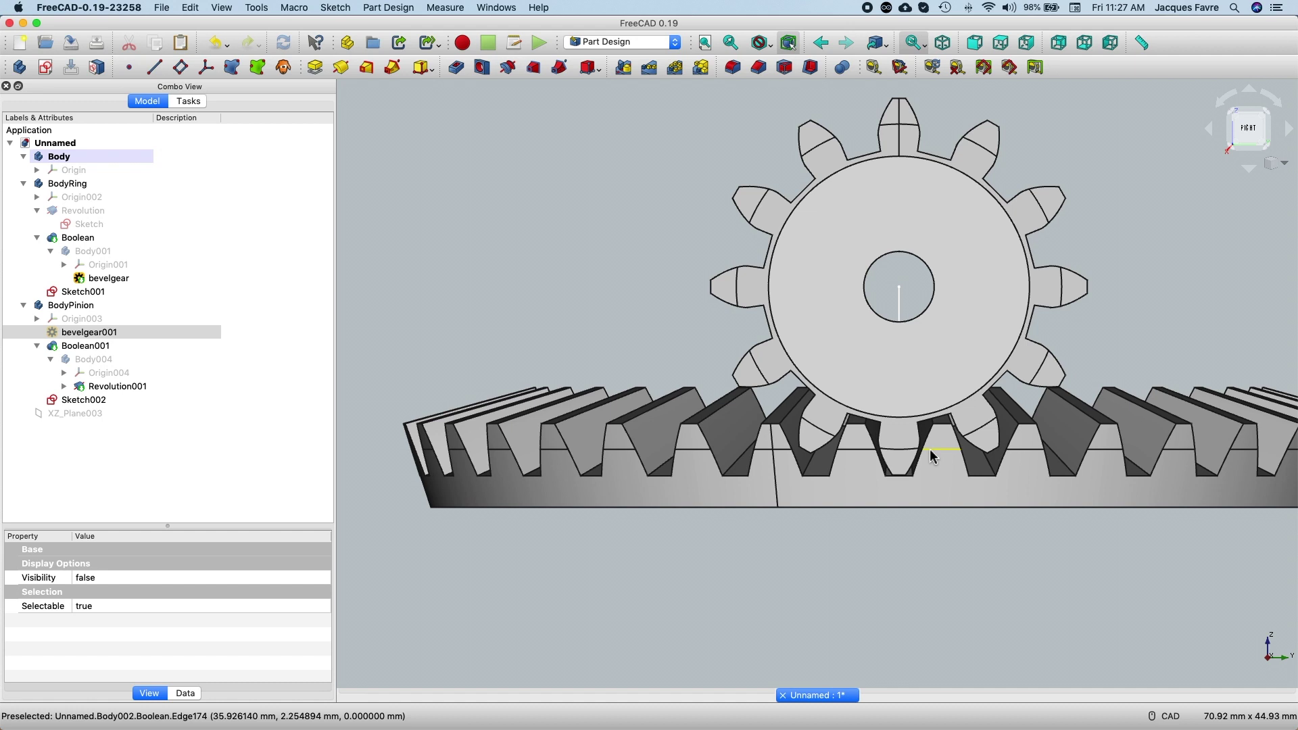
Step: Save the assembled document as ringPinion in the bevelGear1-3 folder
click(162, 7)
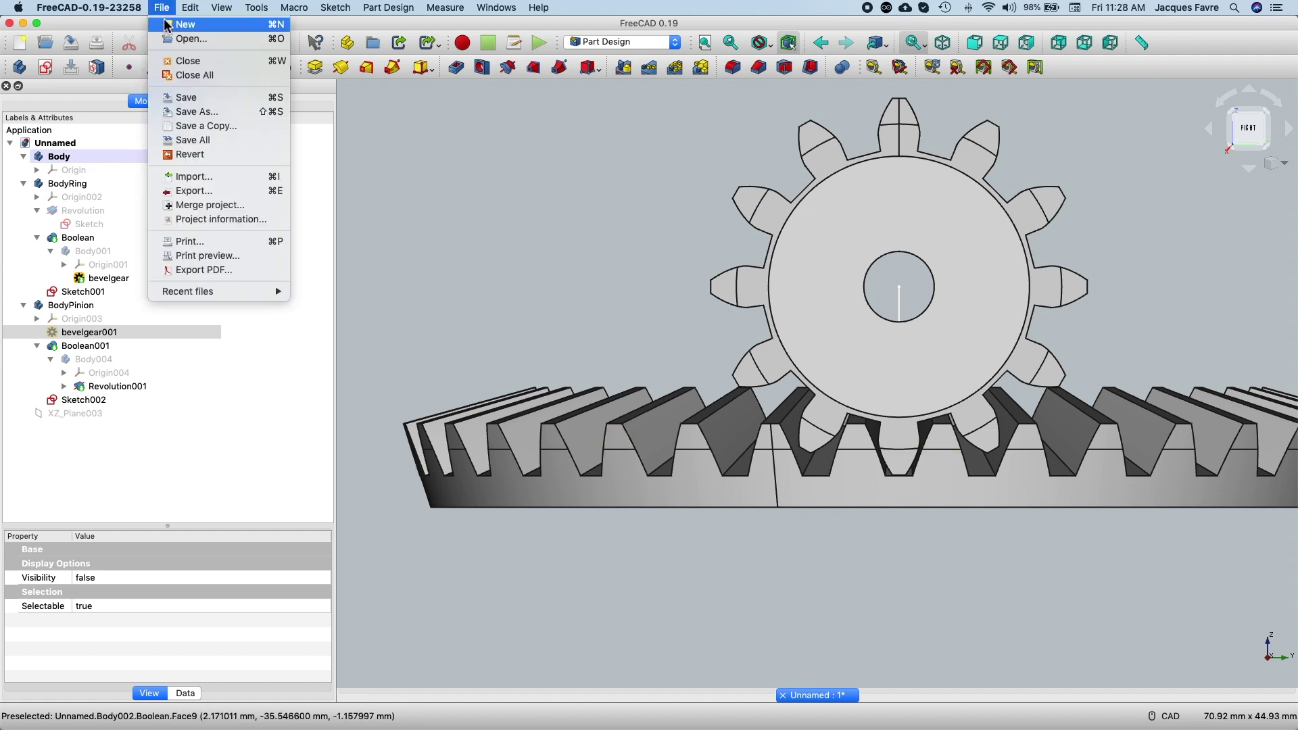
click(185, 100)
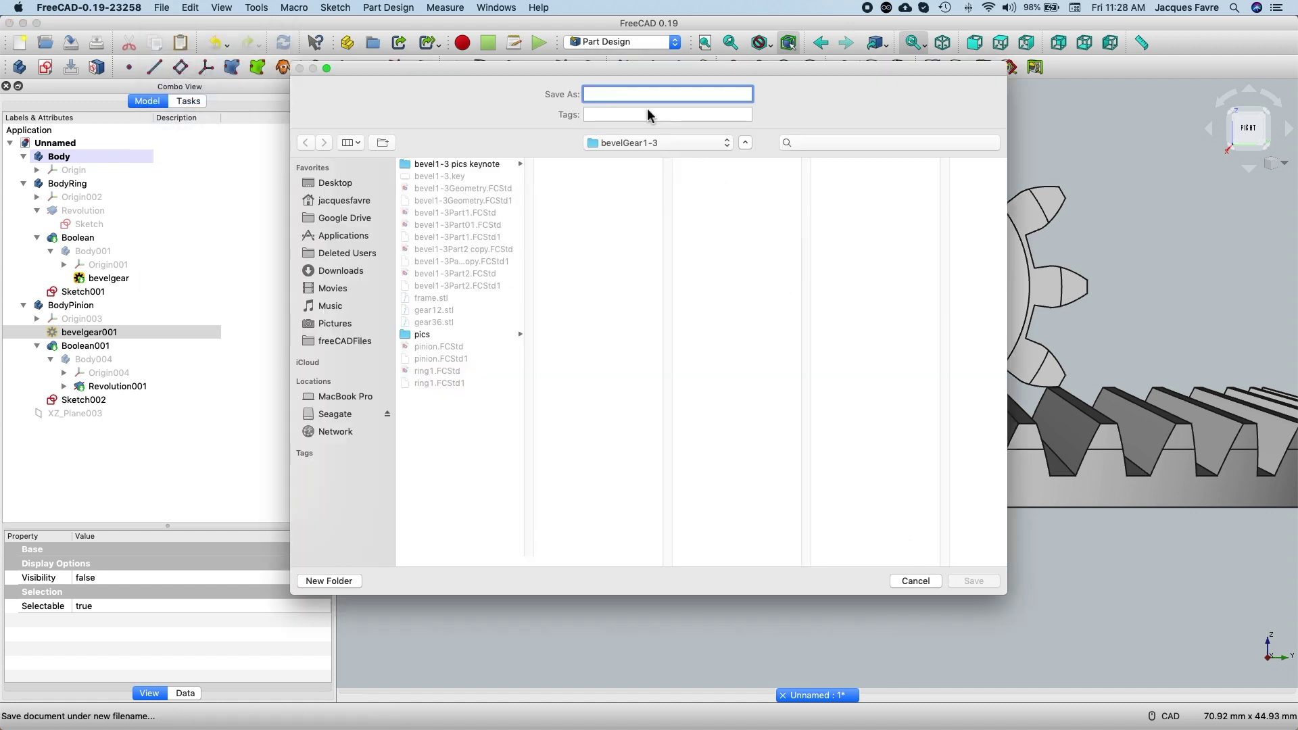
text(ringPinion)
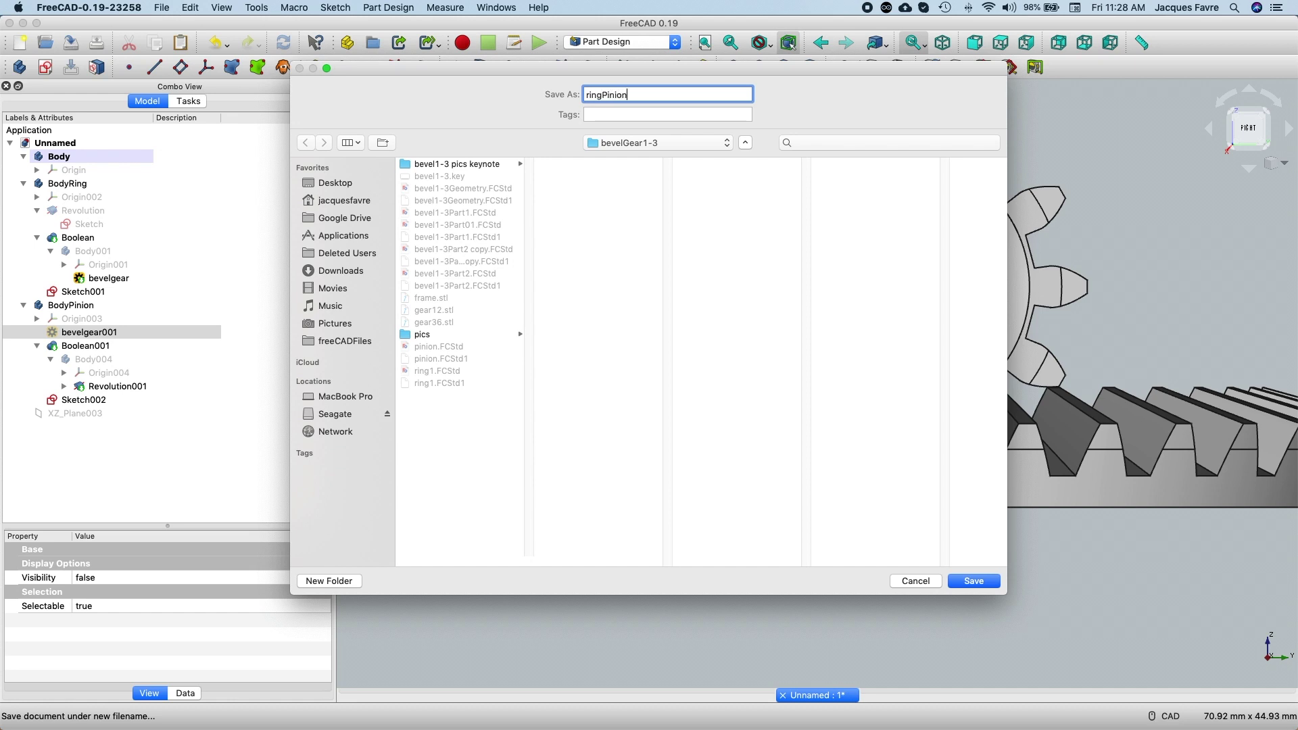
key(Return)
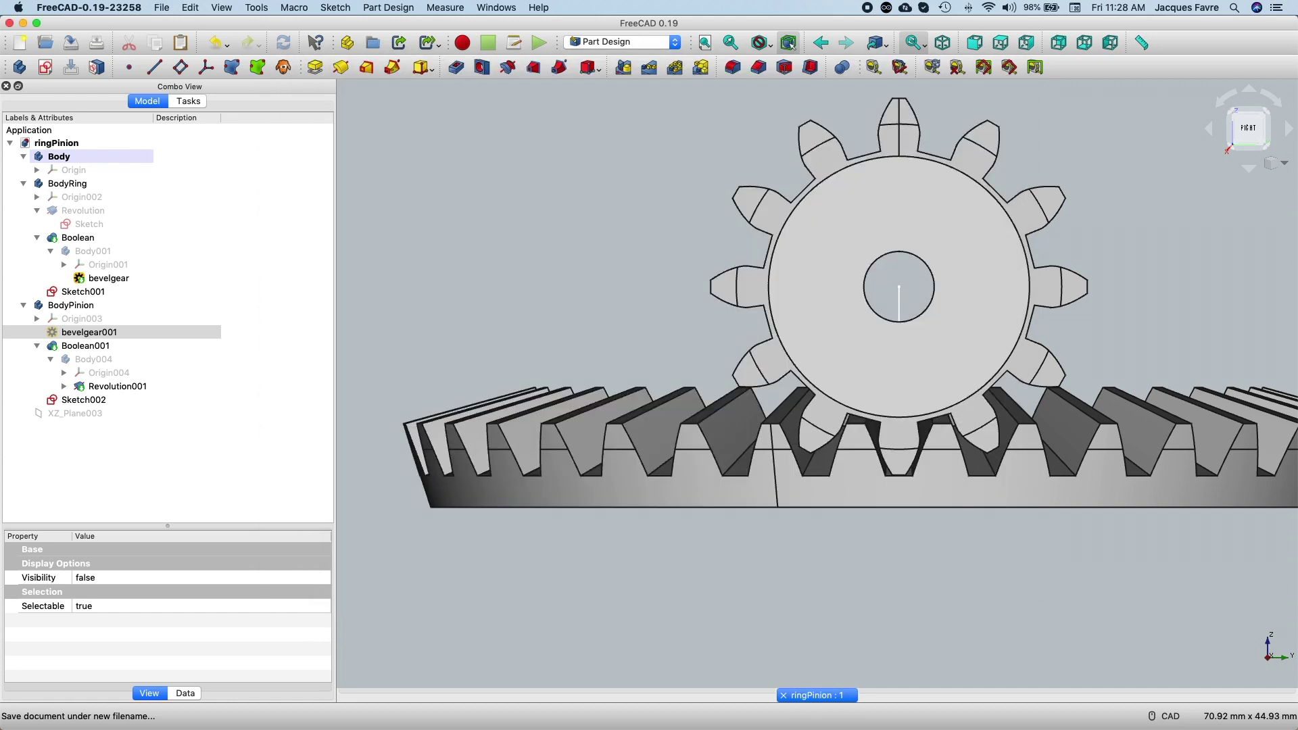
Step: Start the view turntable animation and fit the whole ring and pinion pair in the view
click(258, 7)
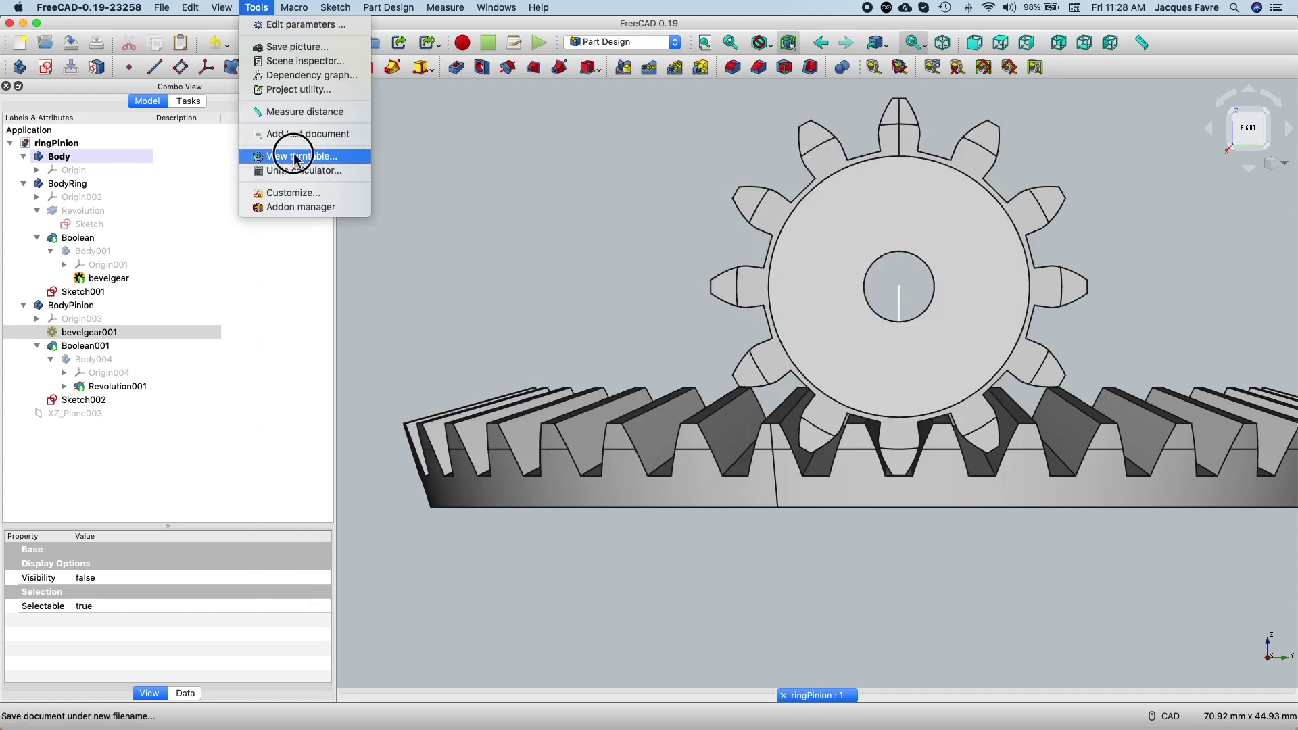
click(290, 160)
click(592, 474)
click(705, 43)
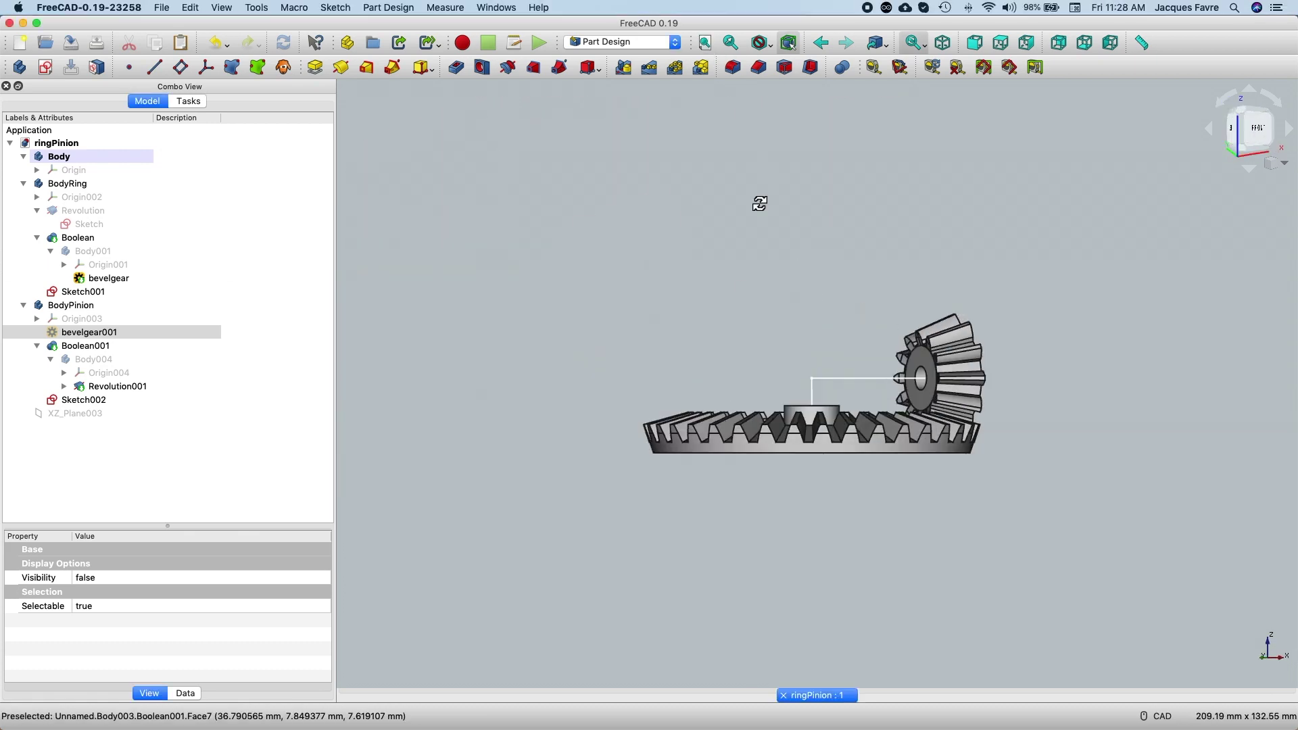